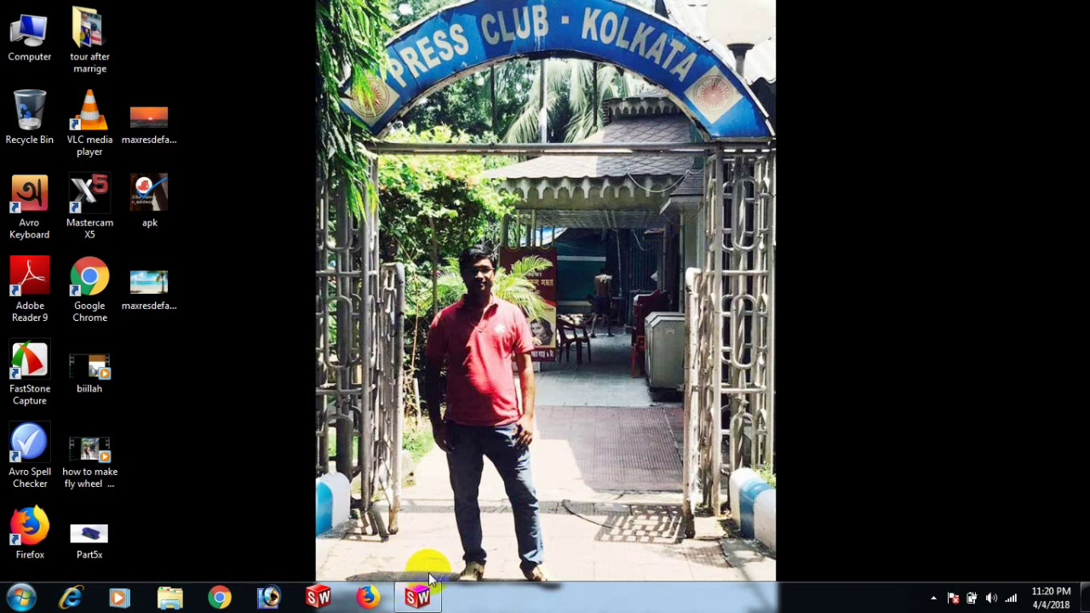
# Step: Switch to SolidWorks and create a new part document
pyautogui.click(417, 597)
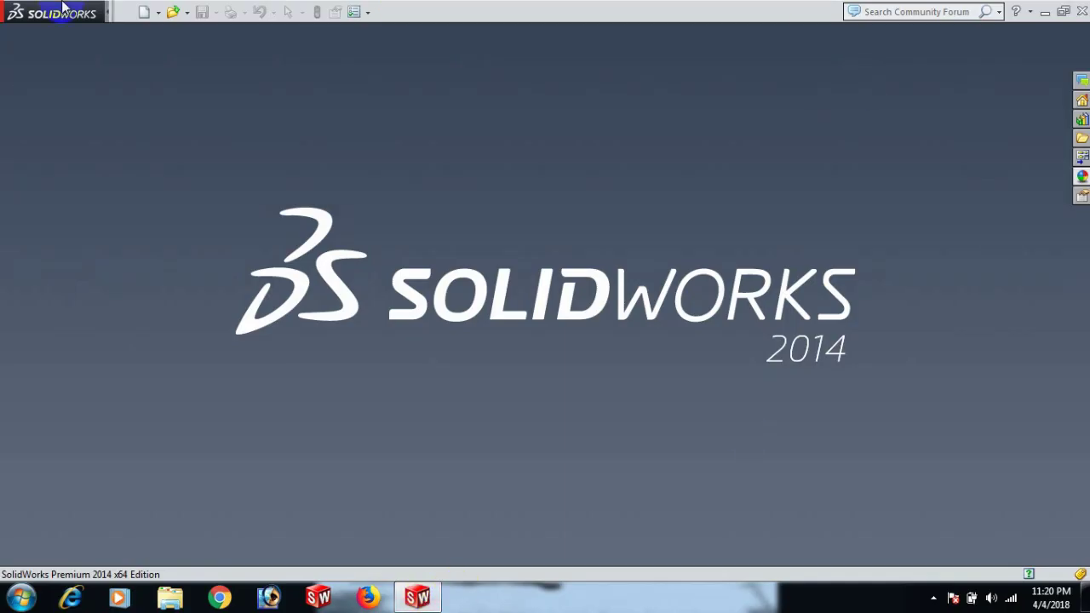
pyautogui.click(123, 10)
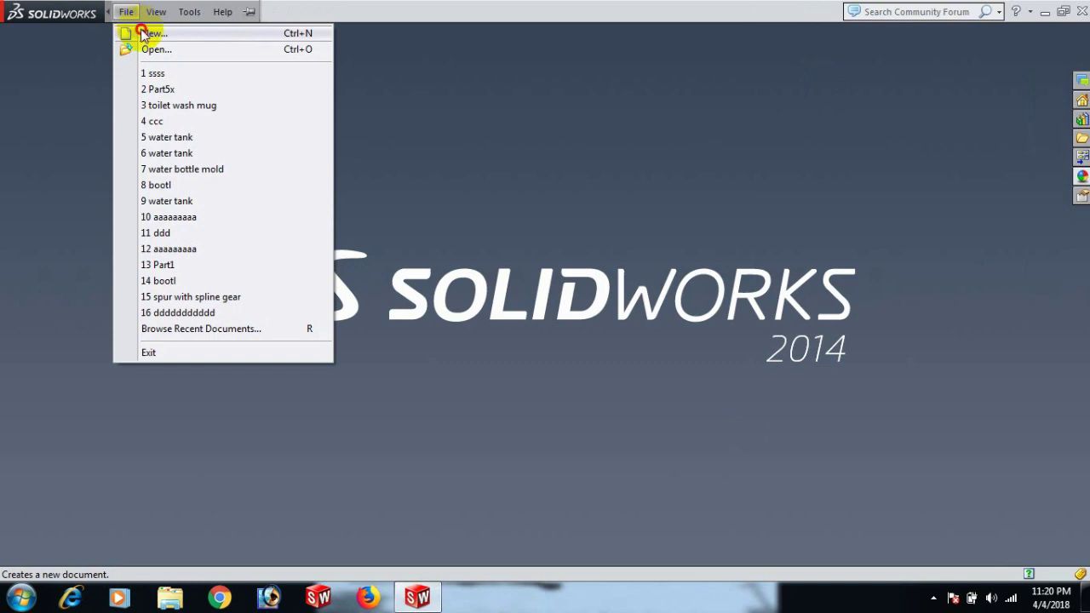
pyautogui.click(143, 33)
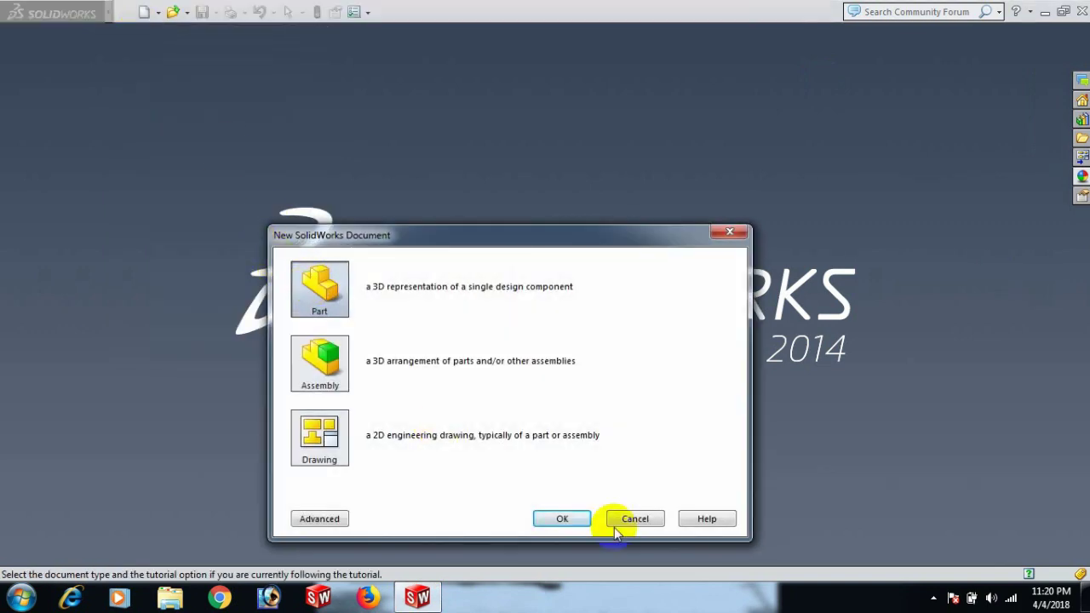
pyautogui.click(562, 519)
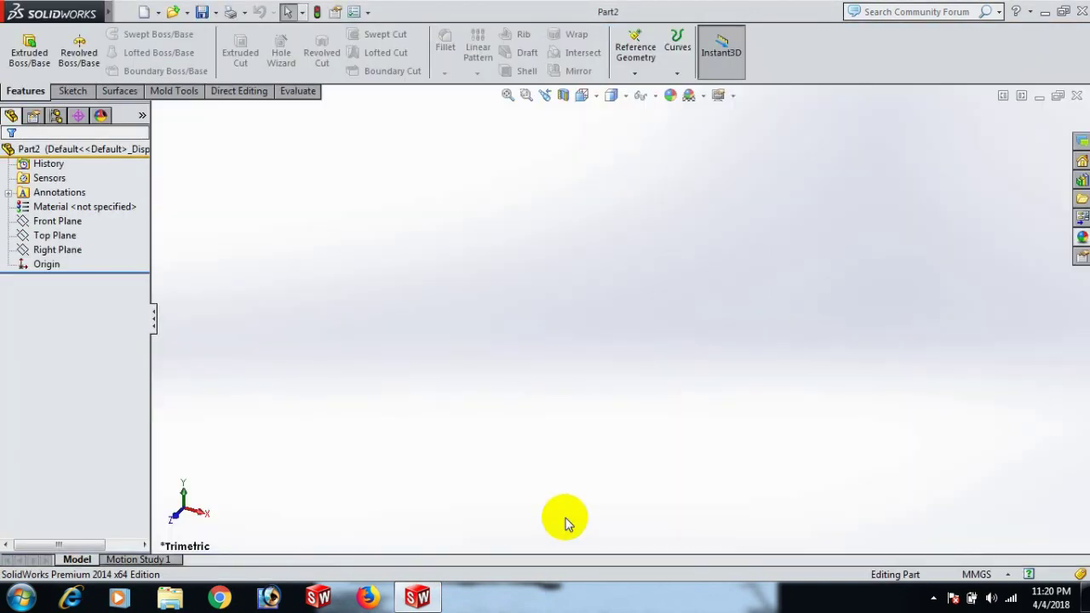
# Step: On the Front Plane, sketch an open path from the origin: a vertical line about 83 mm, a tangent arc and a horizontal line about 108 mm
pyautogui.click(53, 221)
pyautogui.click(74, 193)
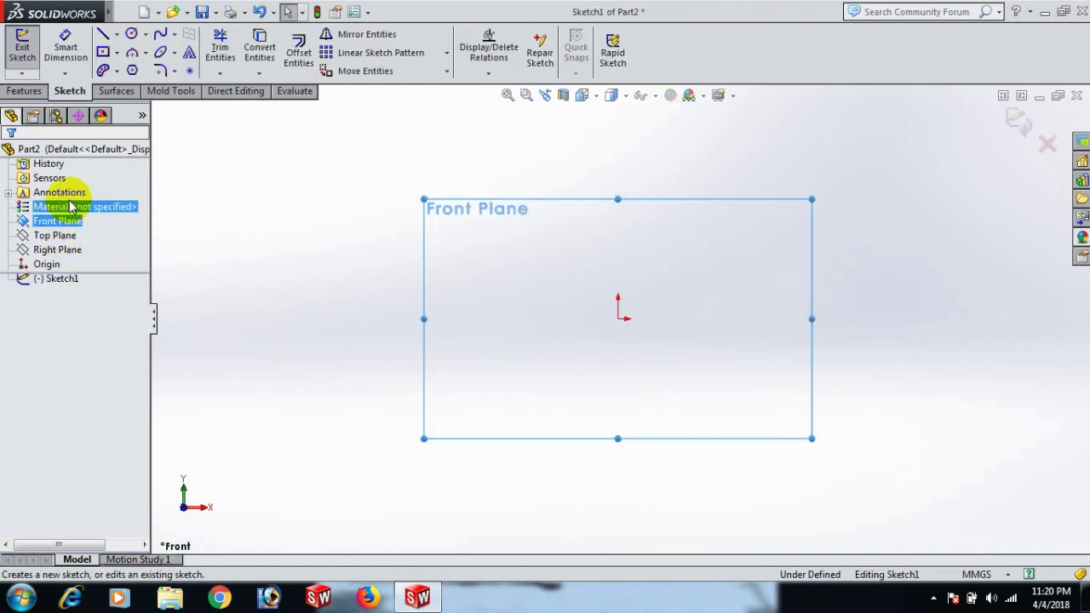
pyautogui.scroll(1, 745, 249)
pyautogui.press('l')
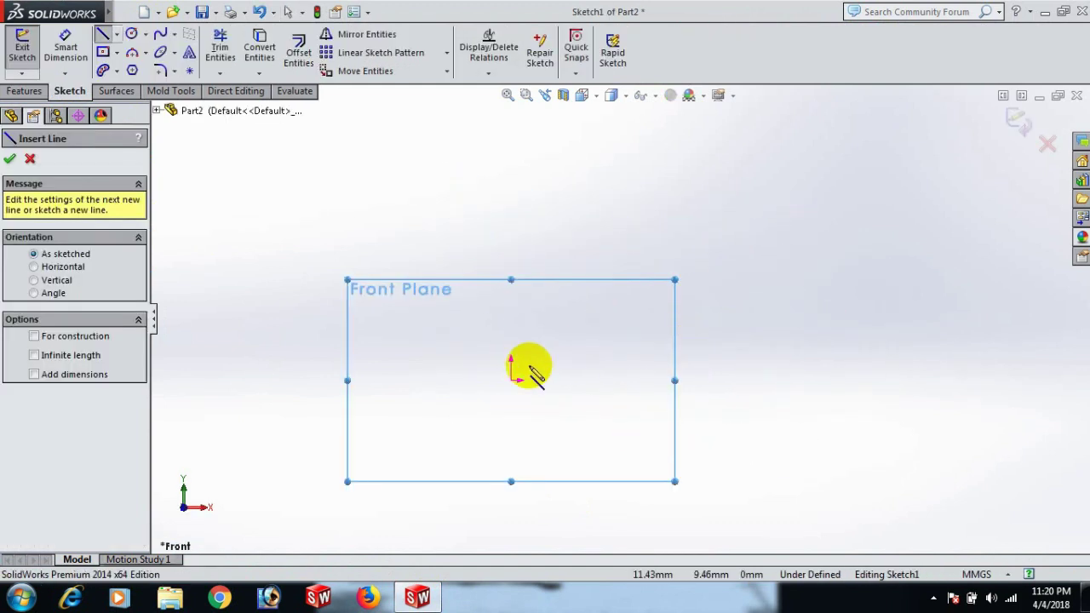
pyautogui.click(511, 379)
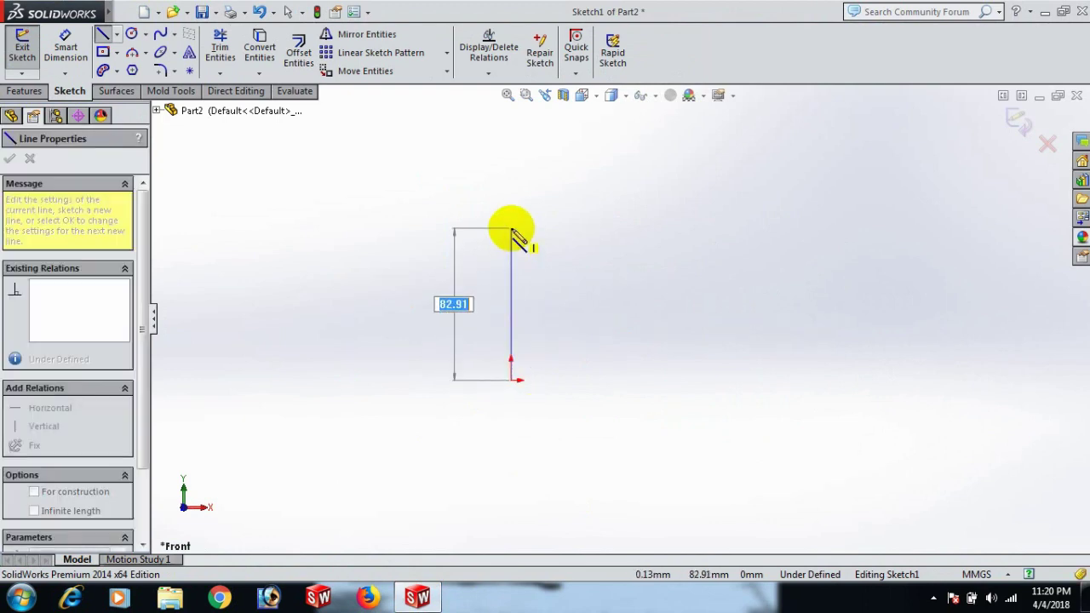
pyautogui.click(511, 228)
pyautogui.moveTo(511, 226)
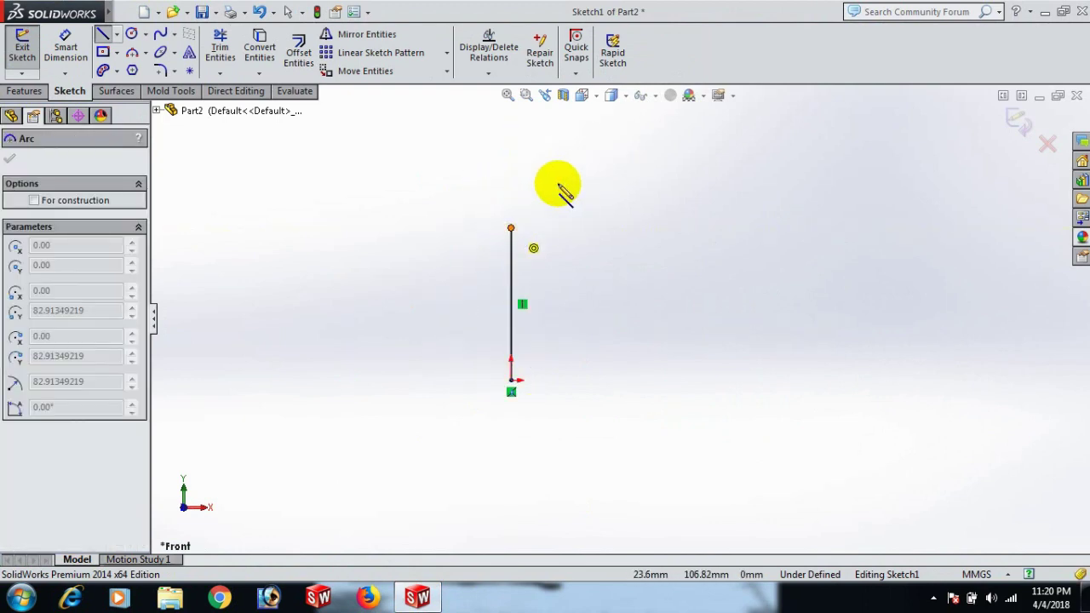
pyautogui.click(584, 180)
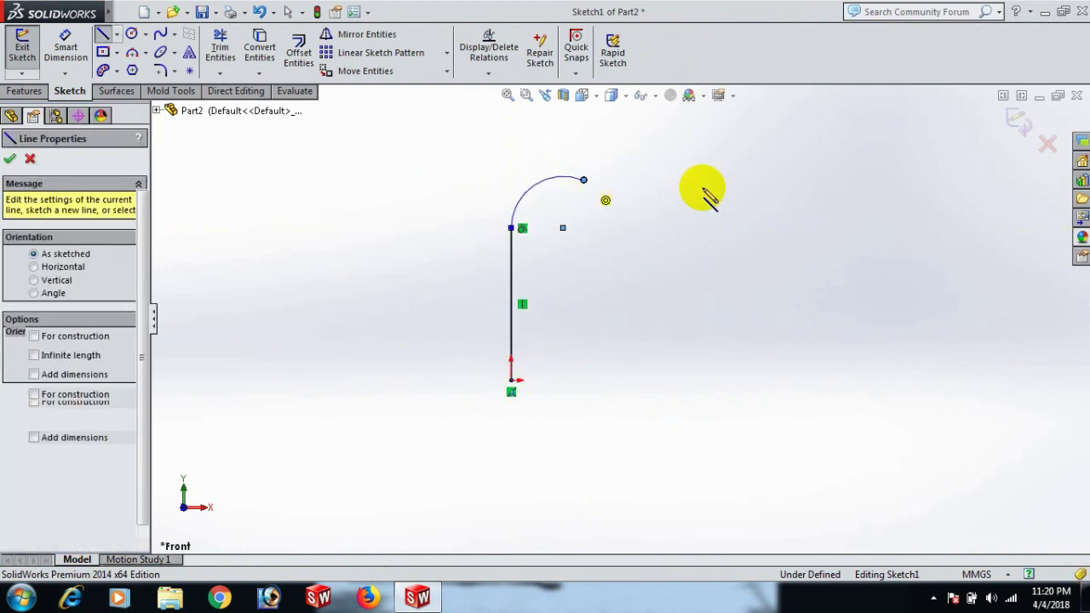
pyautogui.click(779, 180)
pyautogui.rightClick(780, 180)
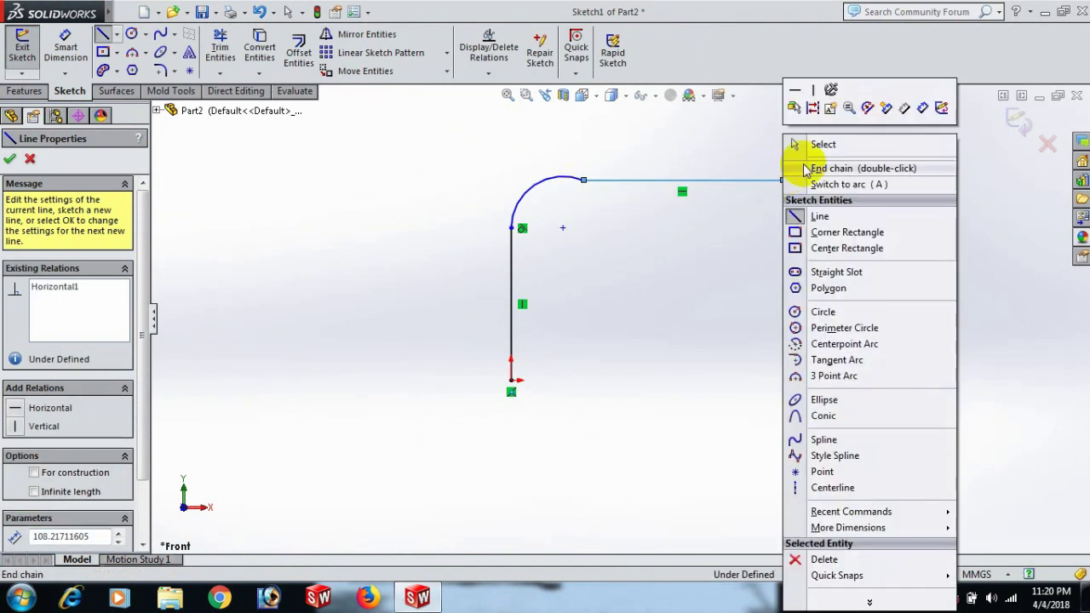
pyautogui.click(847, 147)
# Step: Add a tangent relation between the arc and the horizontal line
pyautogui.click(630, 180)
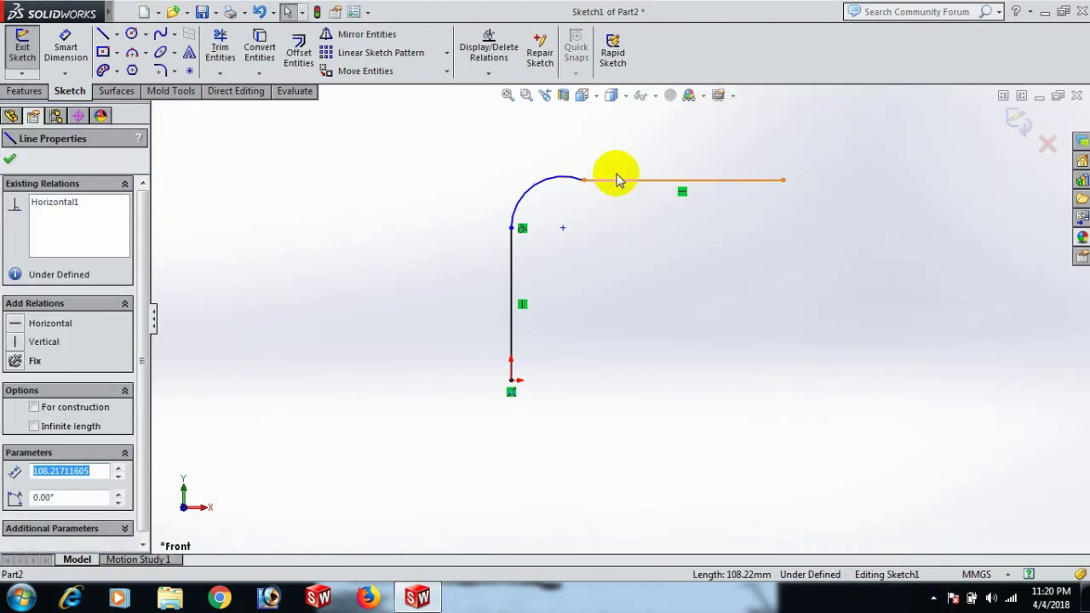
pyautogui.keyDown('ctrl'); pyautogui.click(542, 184); pyautogui.keyUp('ctrl')
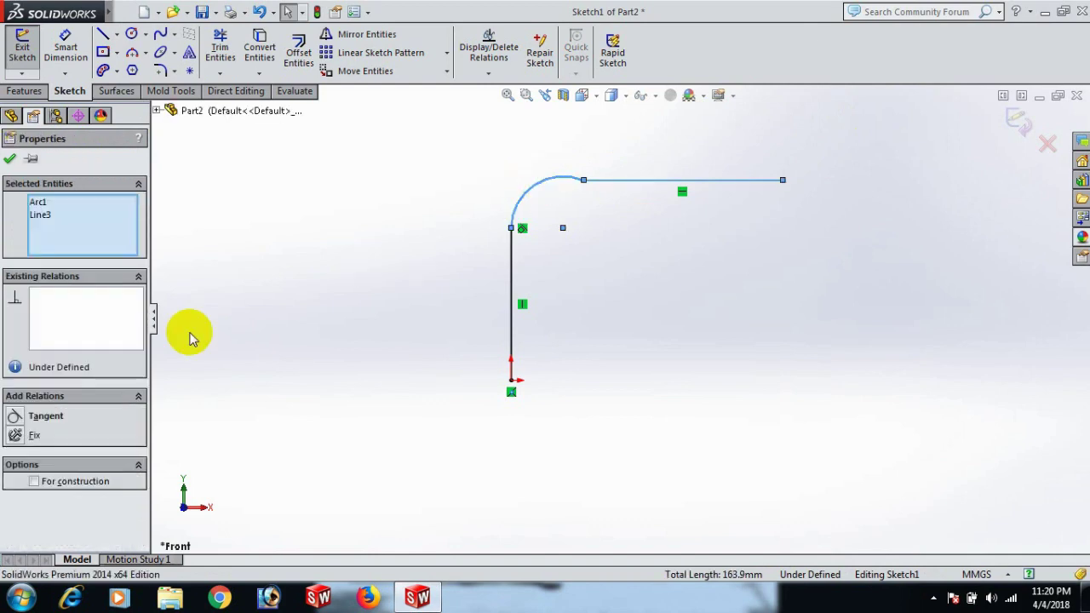
pyautogui.click(14, 418)
# Step: Dimension the height from the origin to the horizontal line as 70 mm
pyautogui.moveTo(724, 382); pyautogui.dragTo(741, 292, button='right')
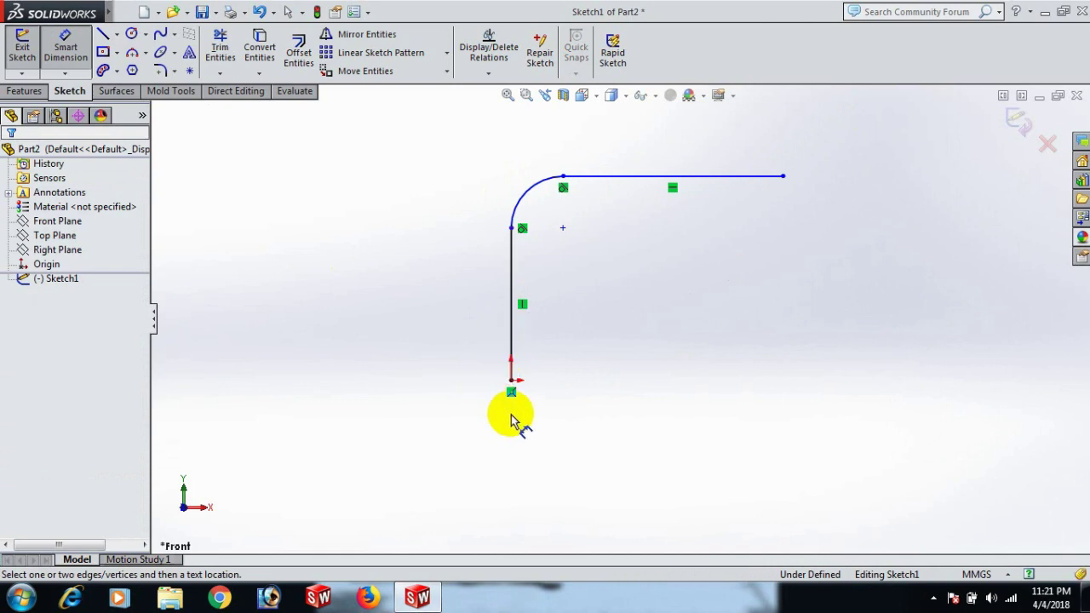
pyautogui.click(511, 381)
pyautogui.click(621, 179)
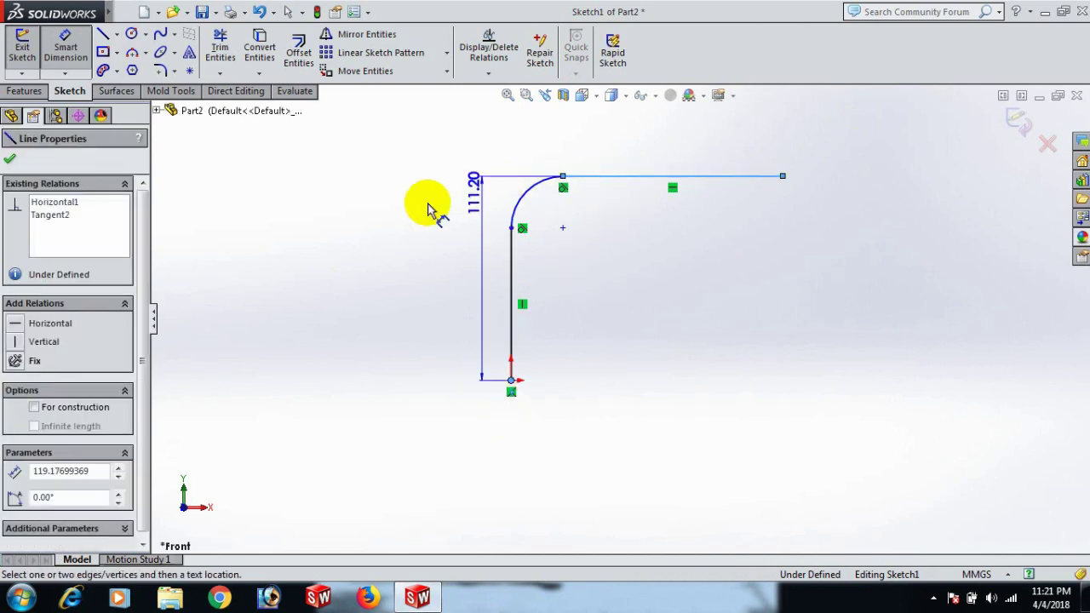
pyautogui.click(386, 247)
pyautogui.write('70')
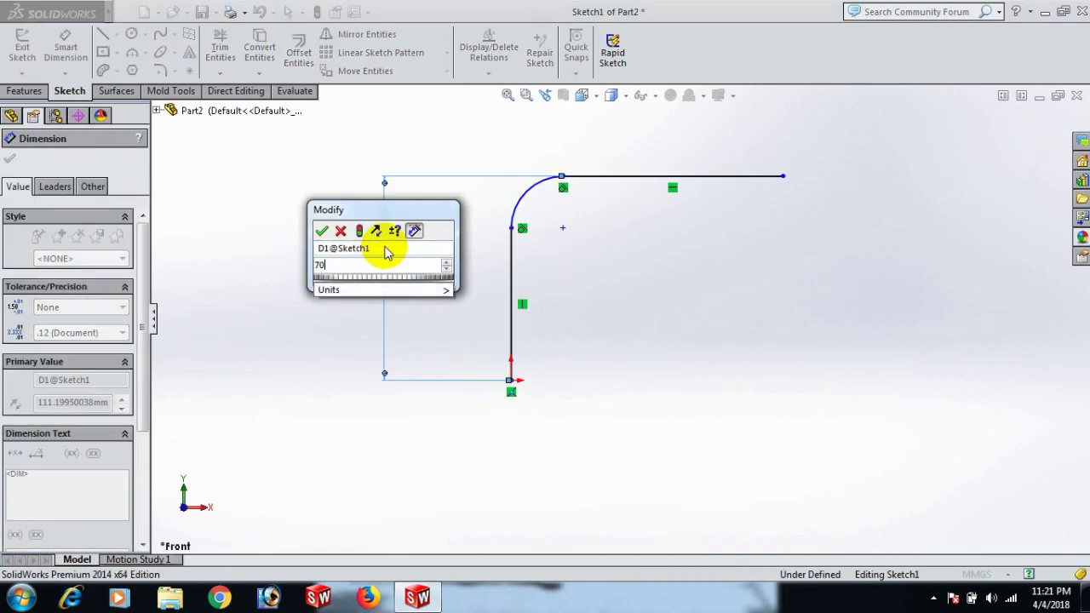
pyautogui.press('Return')
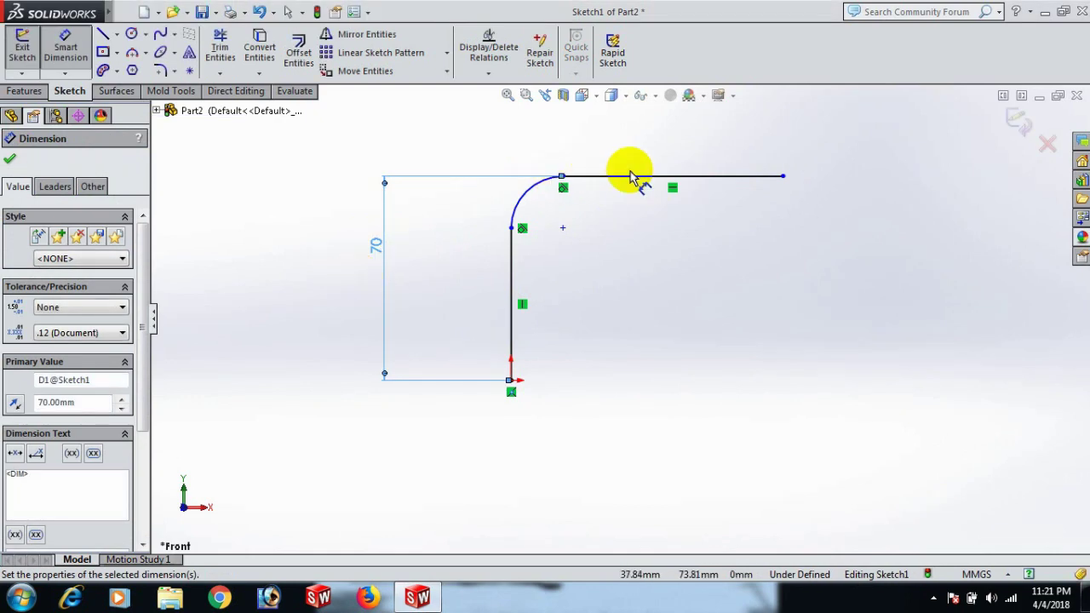
pyautogui.click(631, 177)
pyautogui.click(633, 153)
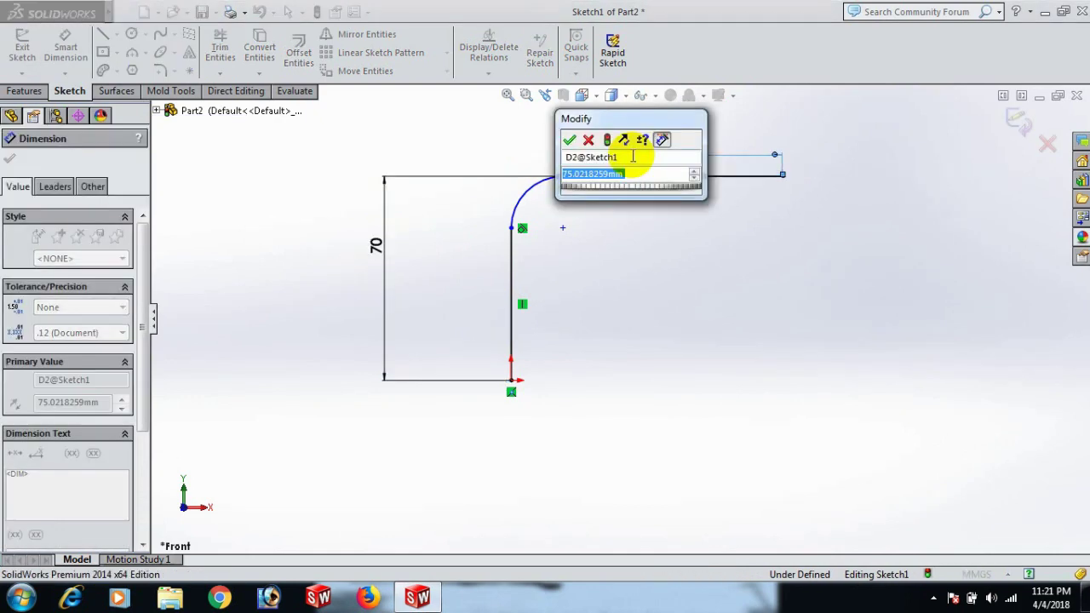
pyautogui.press('Escape')
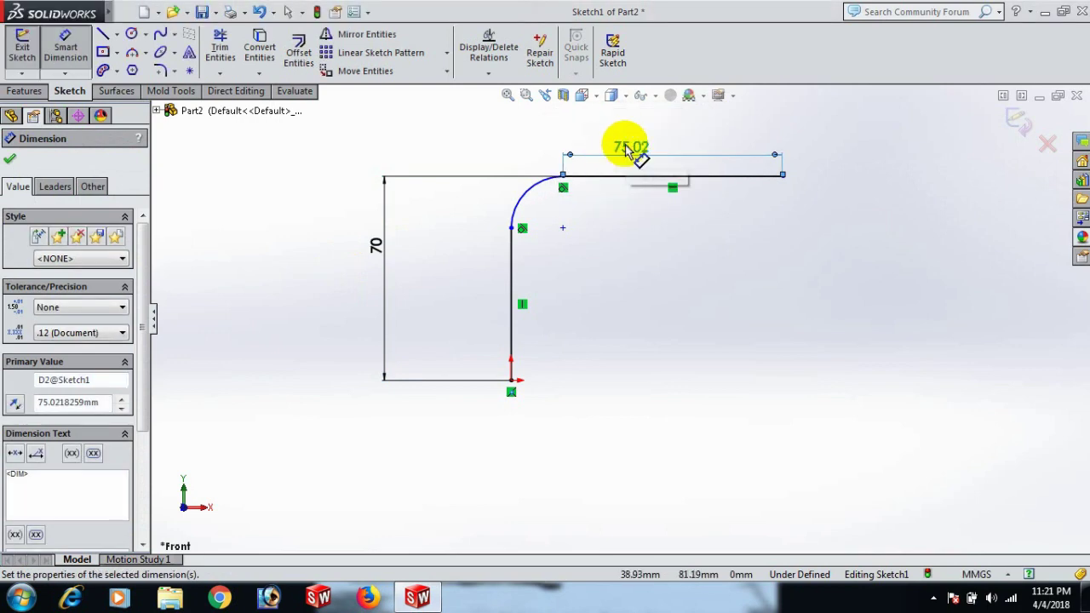
pyautogui.hotkey('ctrl', 'z')
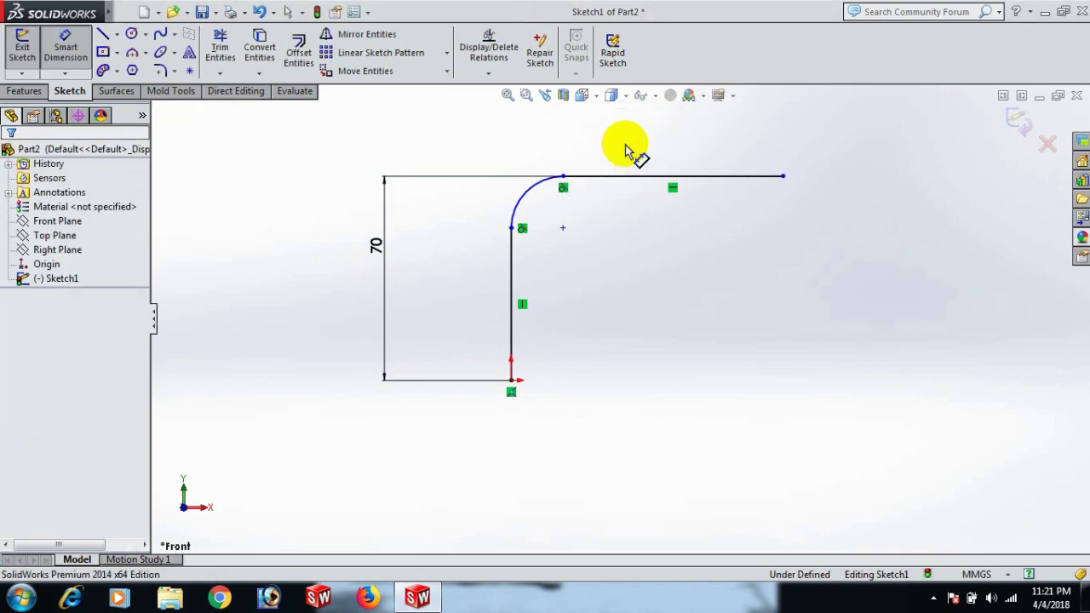
# Step: Dimension the distance from the vertical line to the horizontal line's free endpoint as 100 mm
pyautogui.click(782, 177)
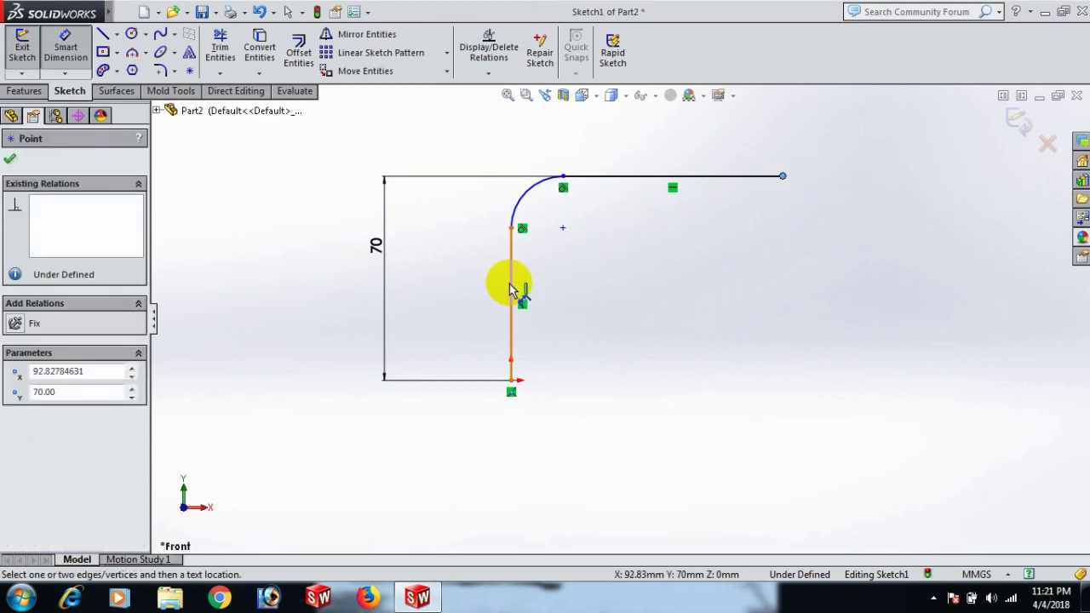
pyautogui.click(510, 284)
pyautogui.click(619, 139)
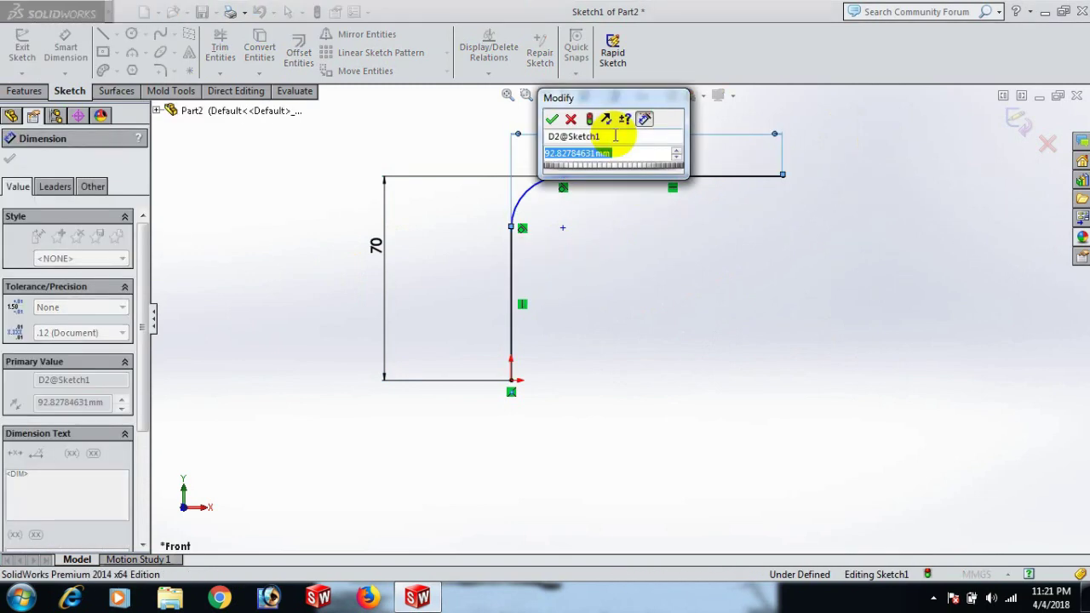
pyautogui.write('100')
pyautogui.press('Return')
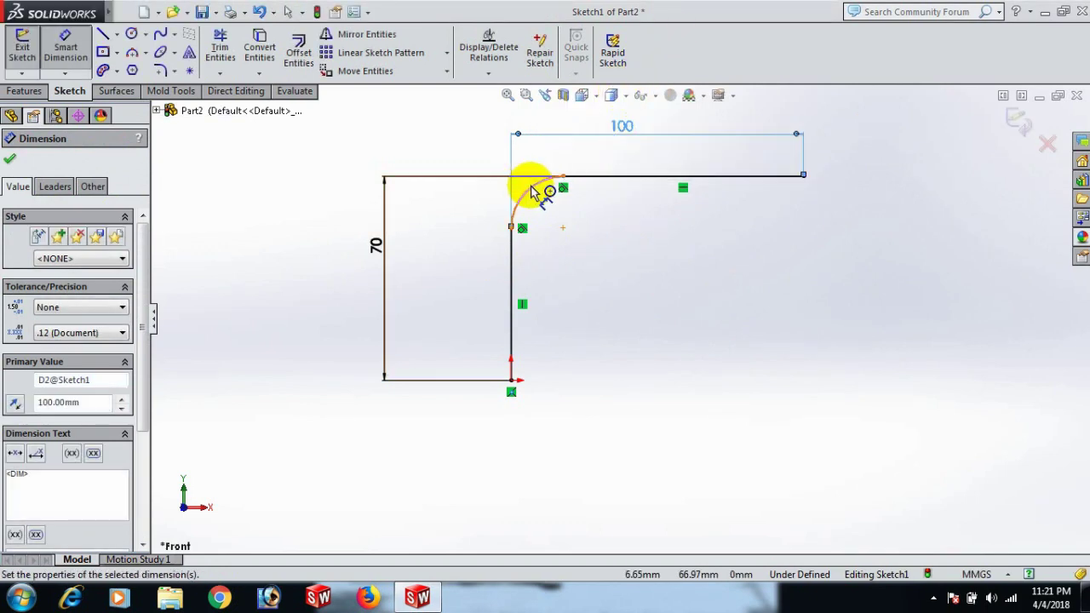
# Step: Dimension the corner arc with a 40 mm radius and exit the path sketch
pyautogui.click(527, 192)
pyautogui.click(343, 127)
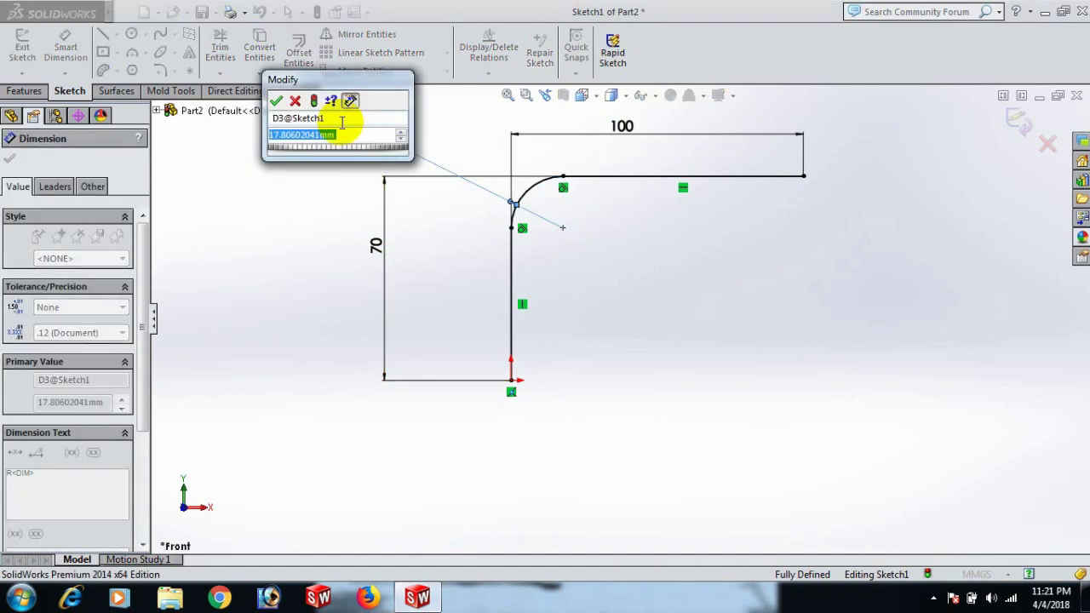
pyautogui.write('40')
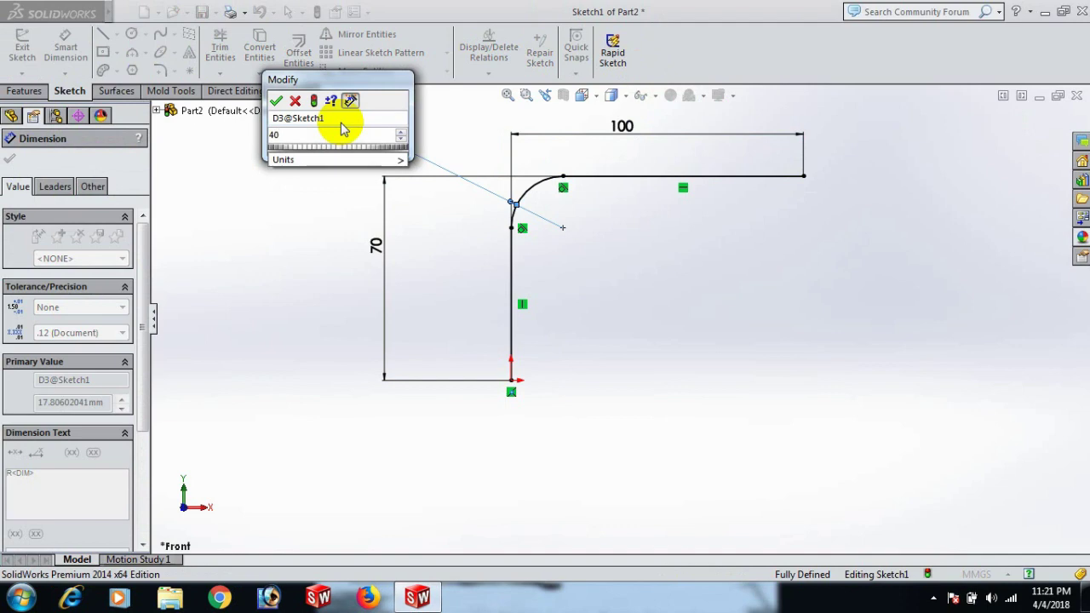
pyautogui.click(277, 101)
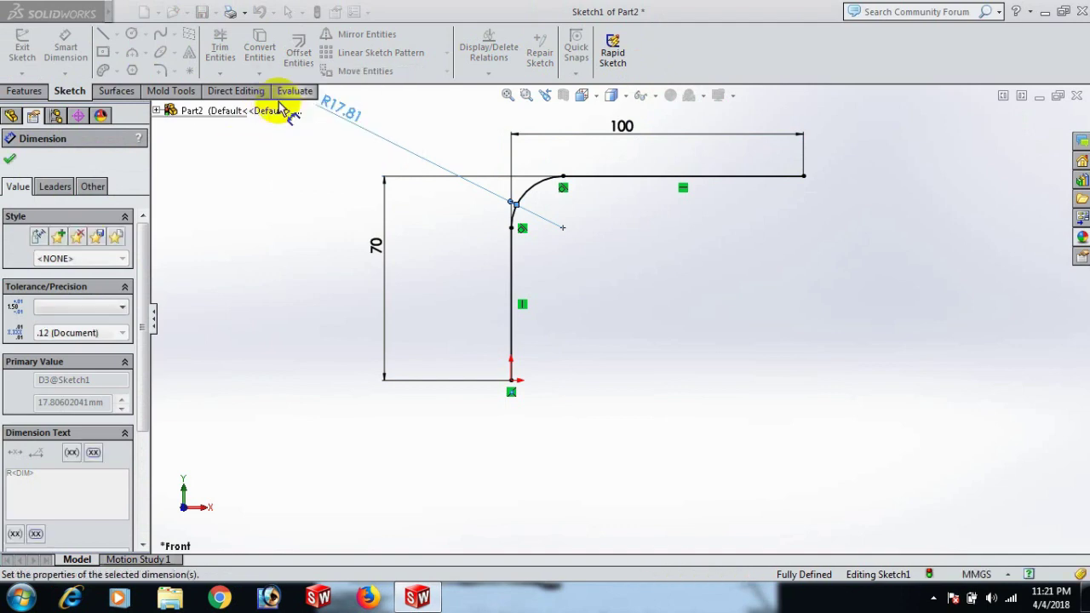
pyautogui.click(773, 244)
pyautogui.rightClick(773, 243)
pyautogui.click(837, 180)
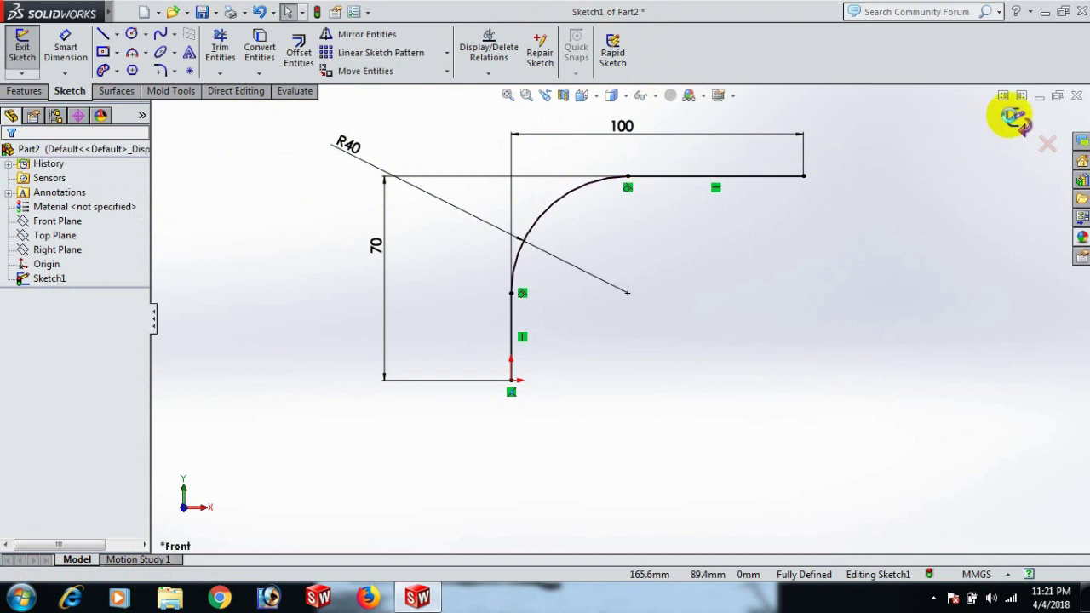
pyautogui.click(1012, 117)
# Step: Start a sketch on the Top Plane, viewed normal to it, and draw a circle about 32 mm in diameter centred on the origin
pyautogui.click(69, 223)
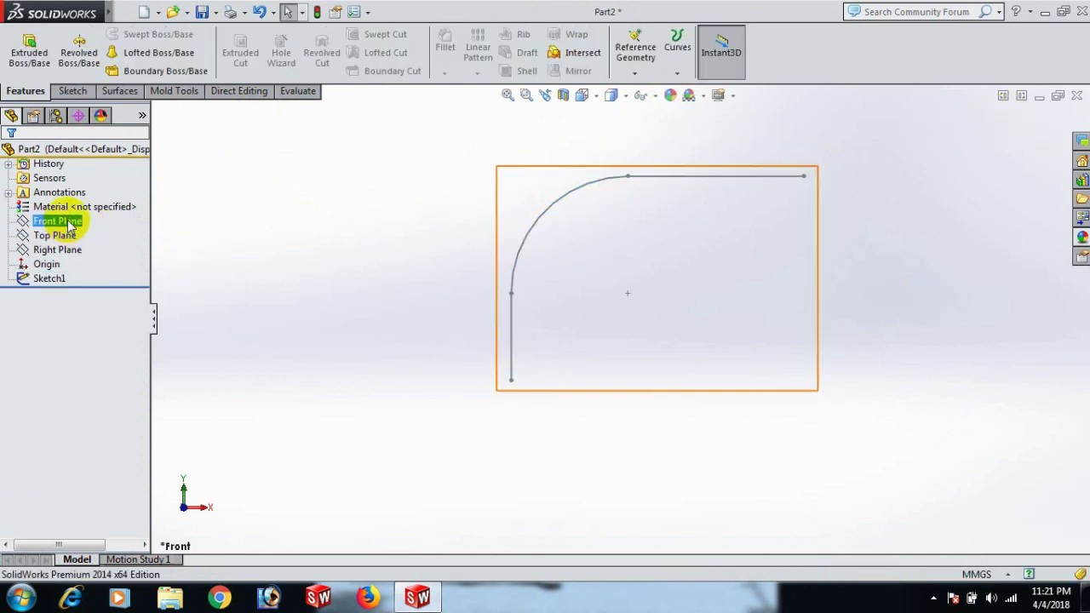
pyautogui.click(54, 235)
pyautogui.click(76, 213)
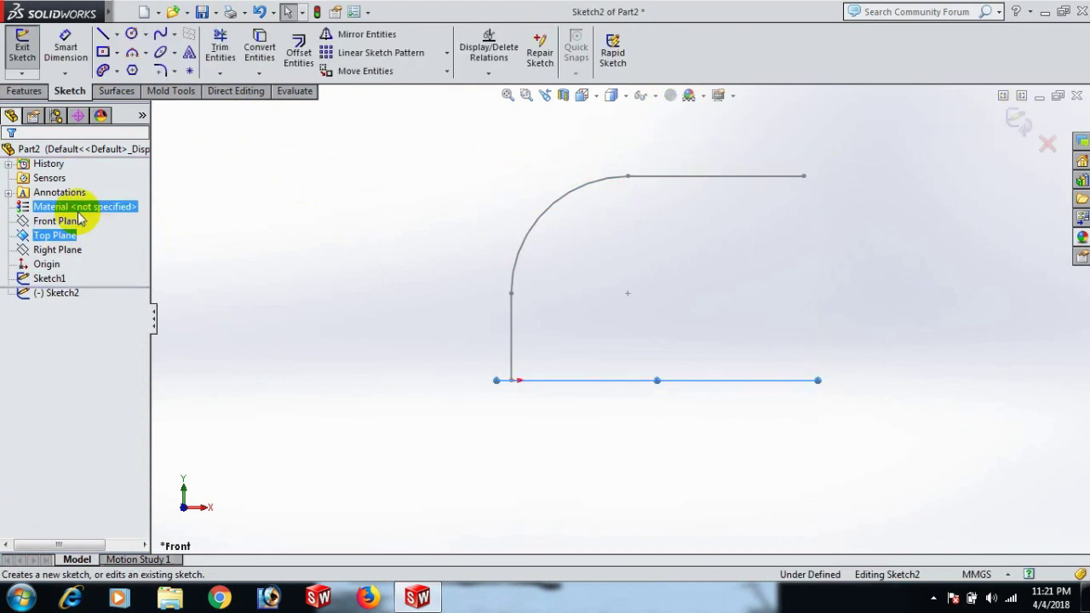
pyautogui.press('space')
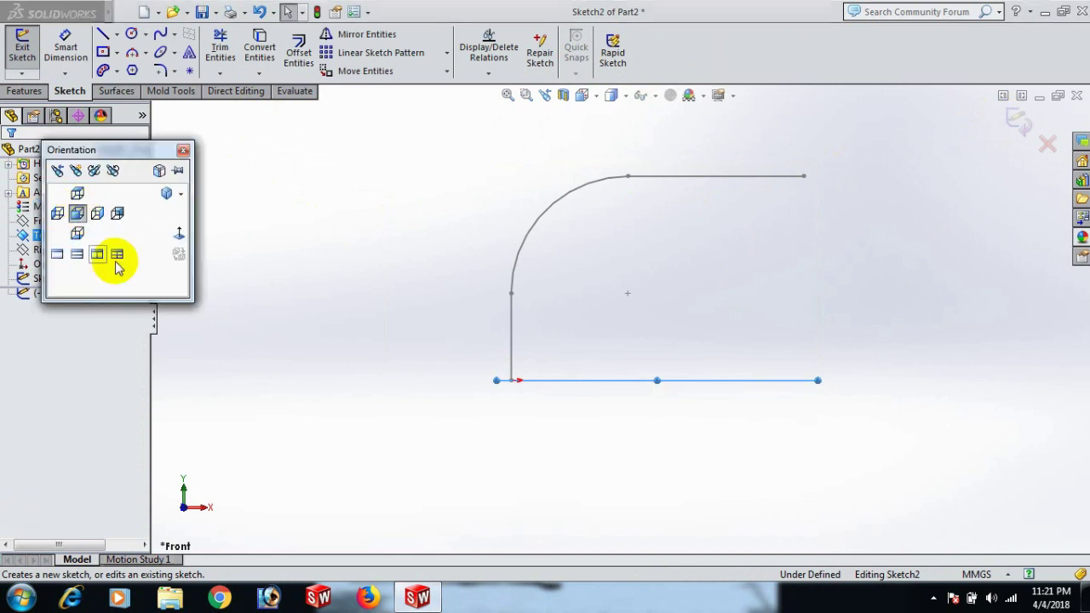
pyautogui.click(177, 237)
pyautogui.press('c')
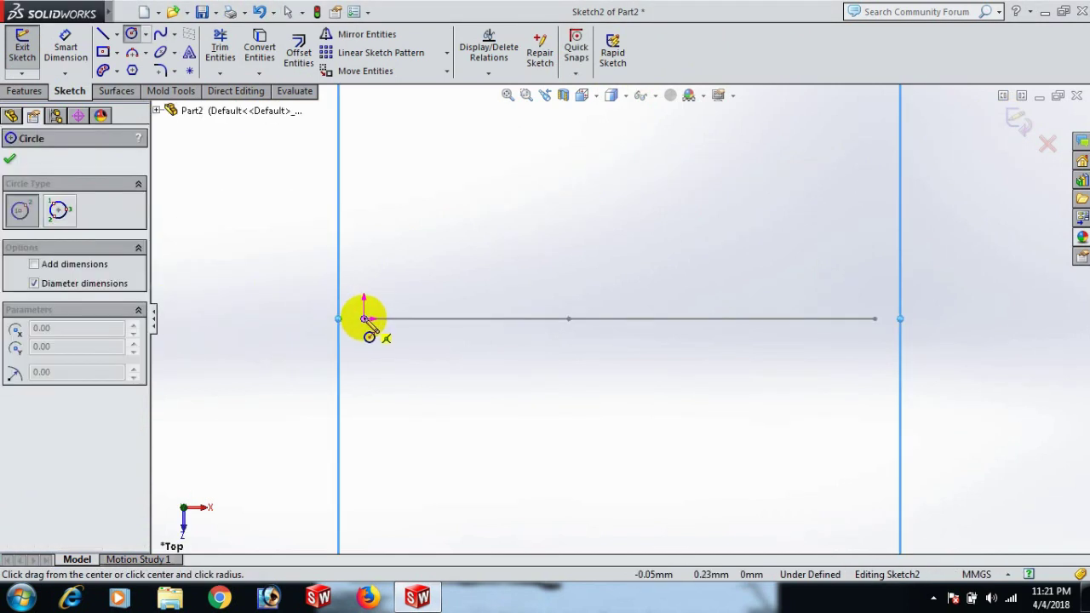
pyautogui.click(365, 319)
pyautogui.click(436, 356)
# Step: Dimension the circle with a diameter of 20 mm
pyautogui.press('d')
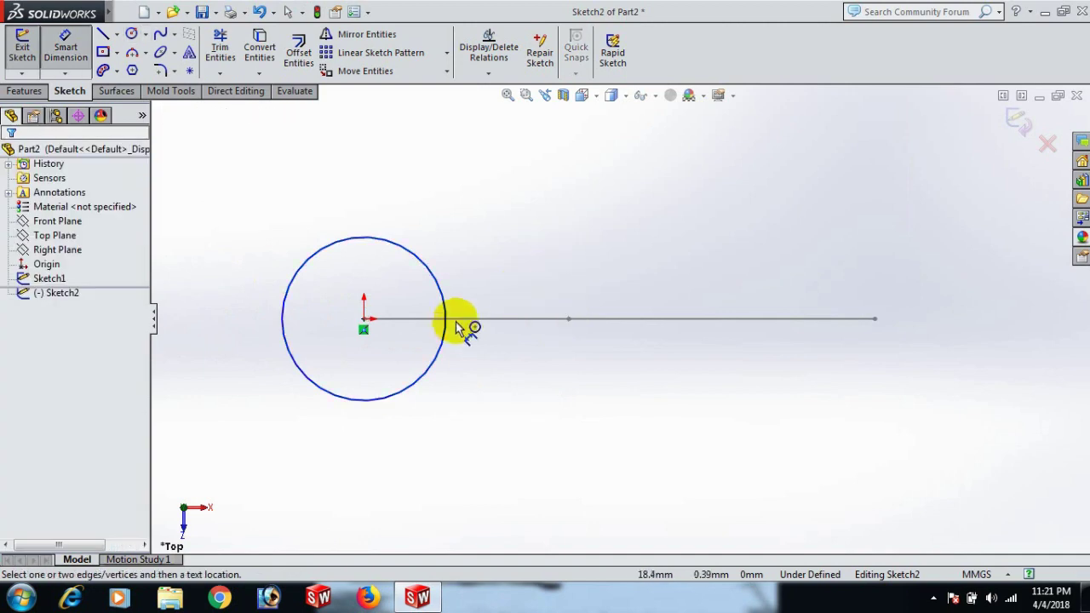
pyautogui.click(446, 329)
pyautogui.click(619, 365)
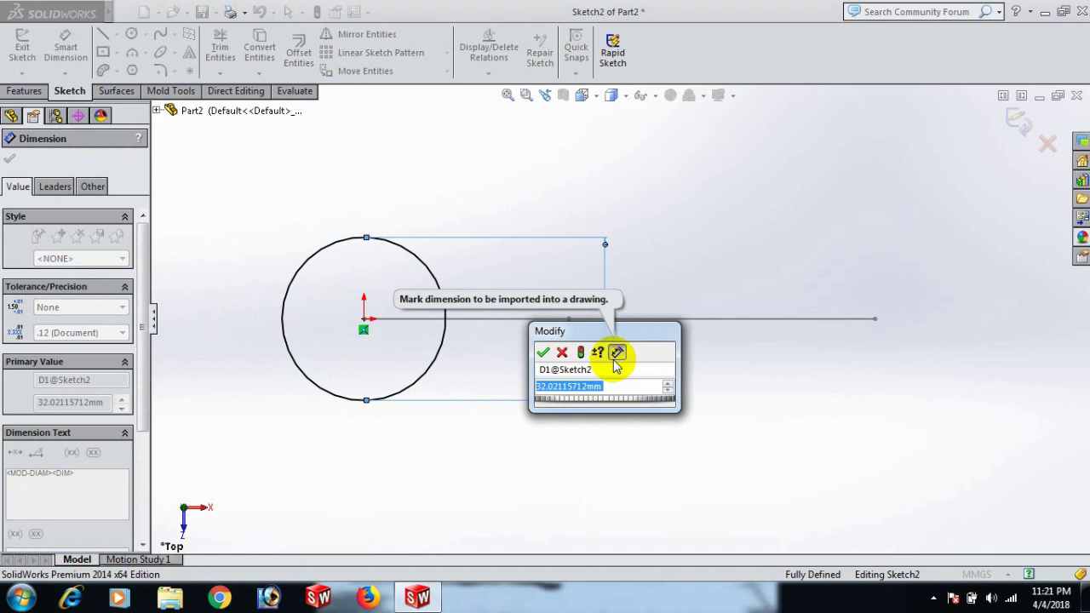
pyautogui.write('20')
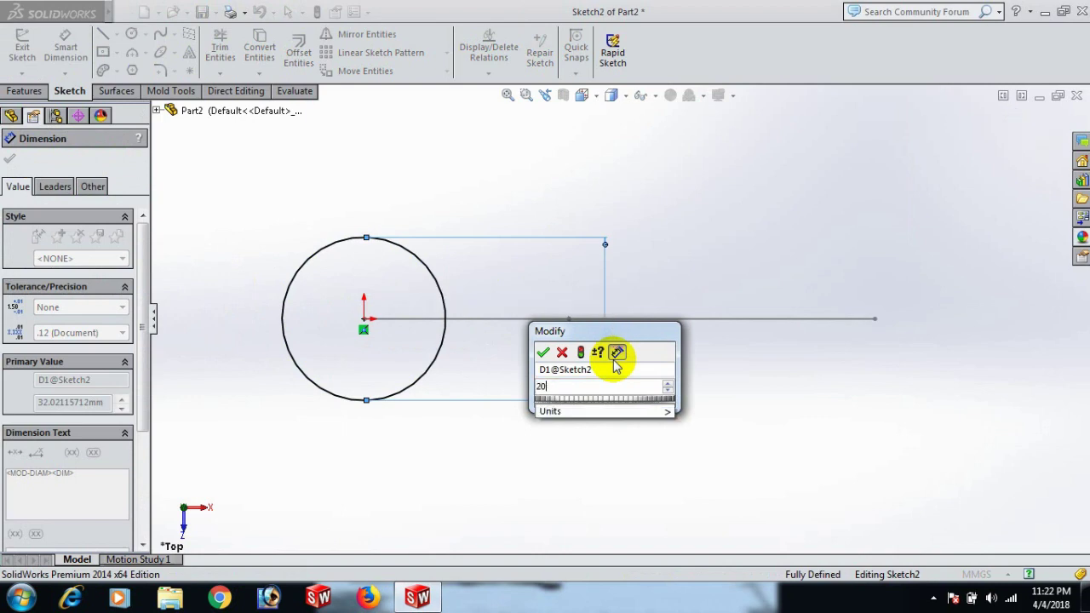
pyautogui.press('Return')
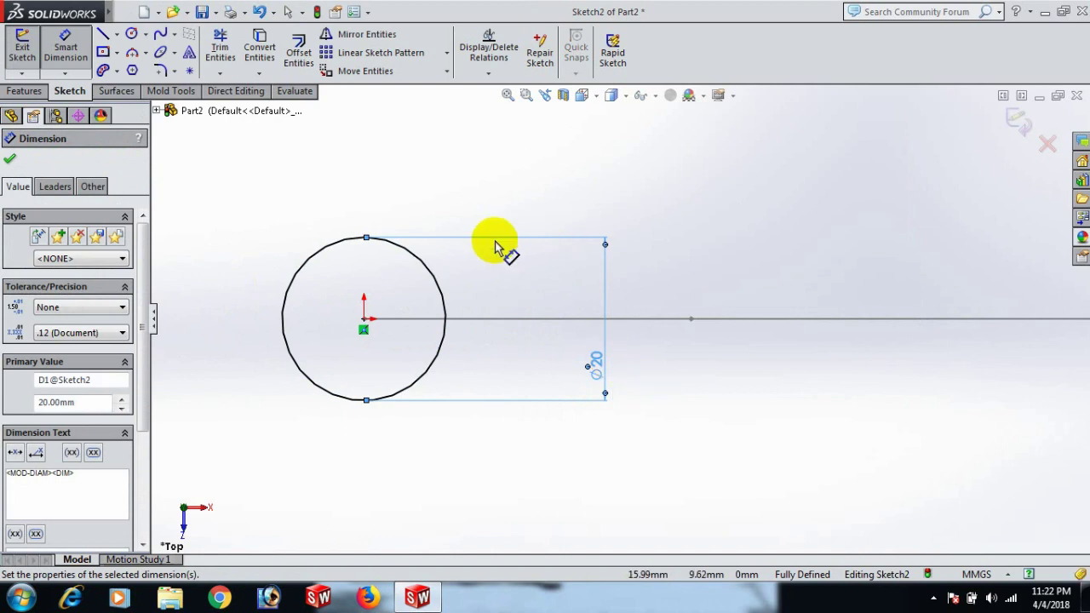
pyautogui.click(11, 162)
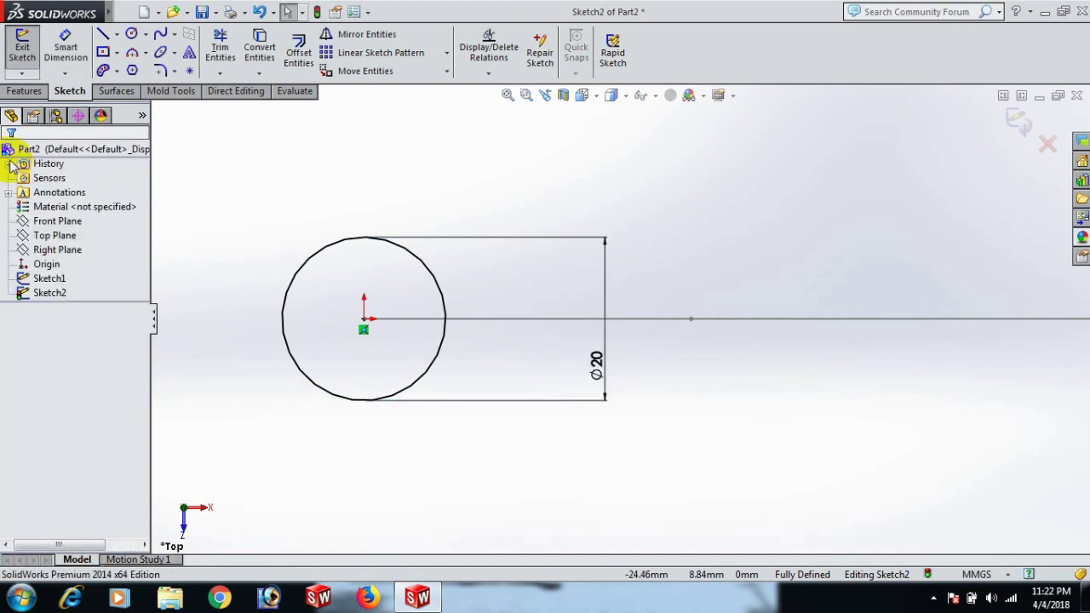
# Step: Exit the circular profile sketch with the dimensioned circle in place
pyautogui.press('f')
pyautogui.moveTo(884, 356); pyautogui.dragTo(895, 229, button='middle')
pyautogui.click(1015, 124)
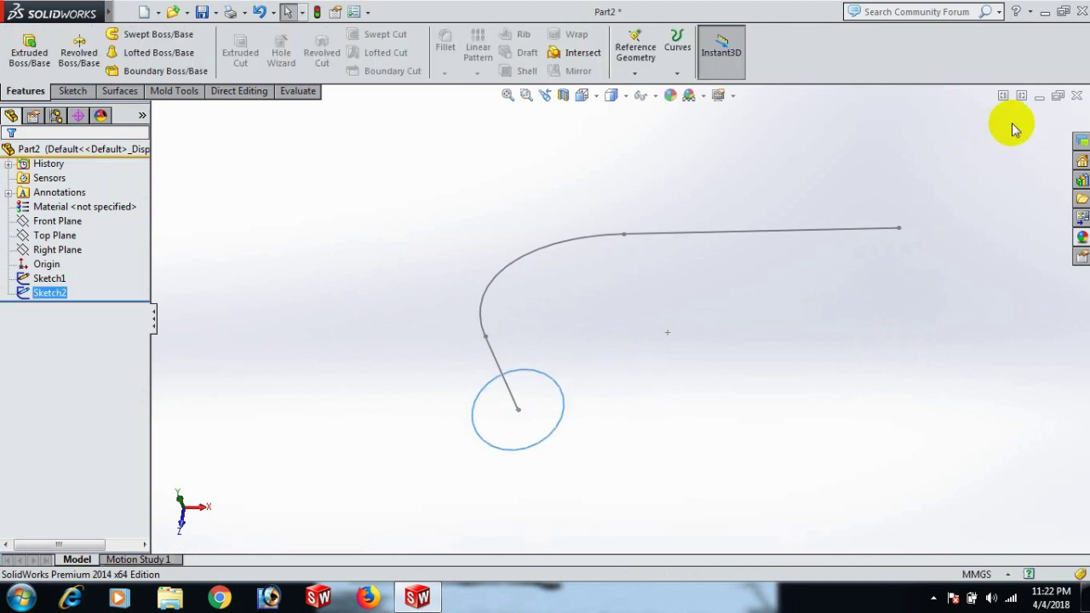
# Step: Start a new sketch on the Front Plane and view it normal to the plane
pyautogui.click(52, 209)
pyautogui.click(55, 219)
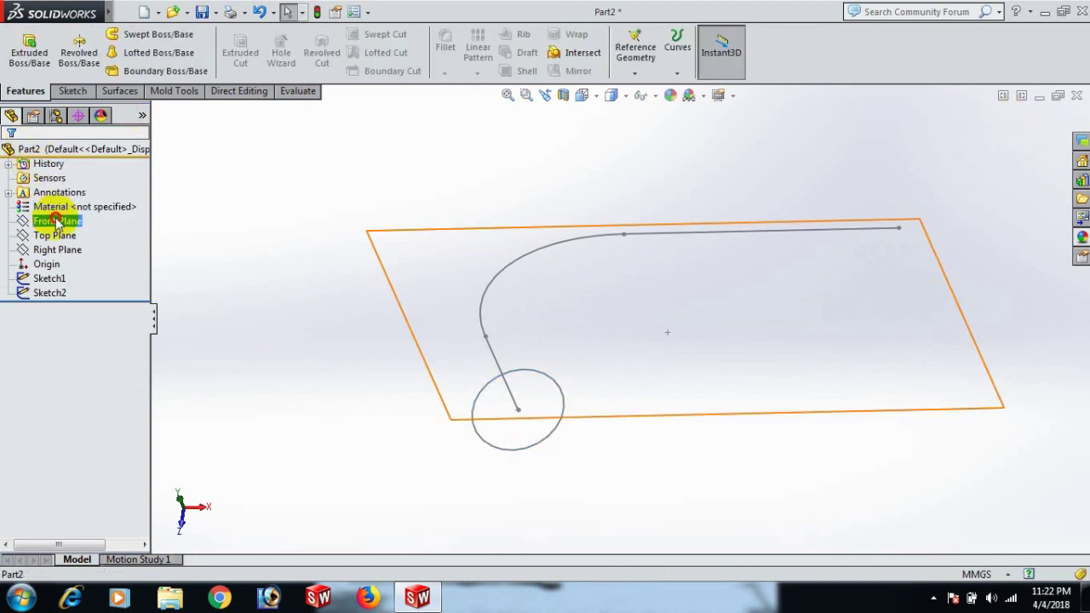
pyautogui.click(73, 195)
pyautogui.press('space')
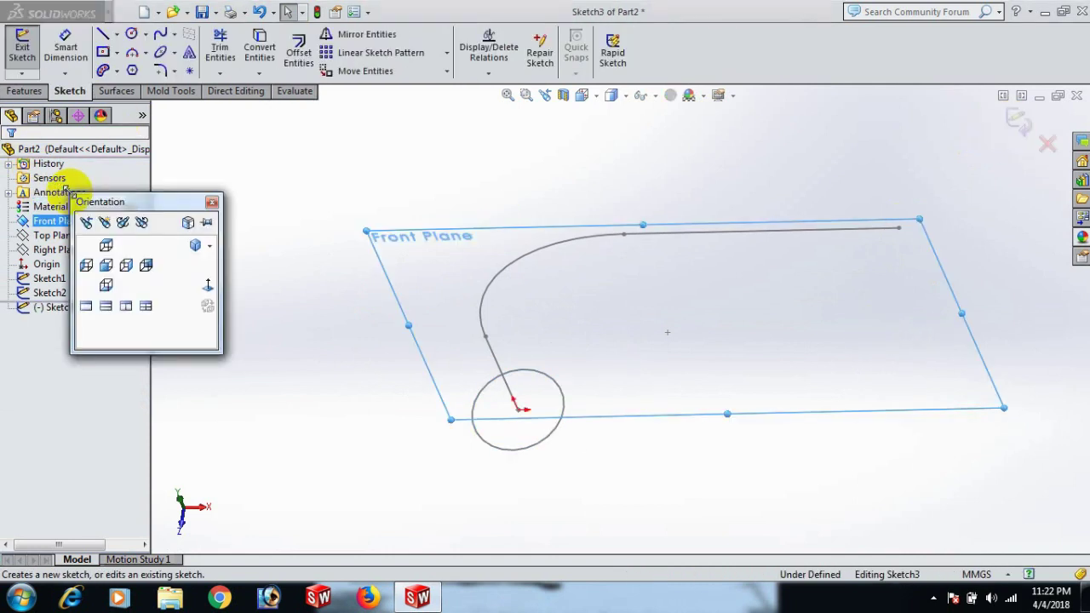
pyautogui.click(203, 287)
pyautogui.press('z')
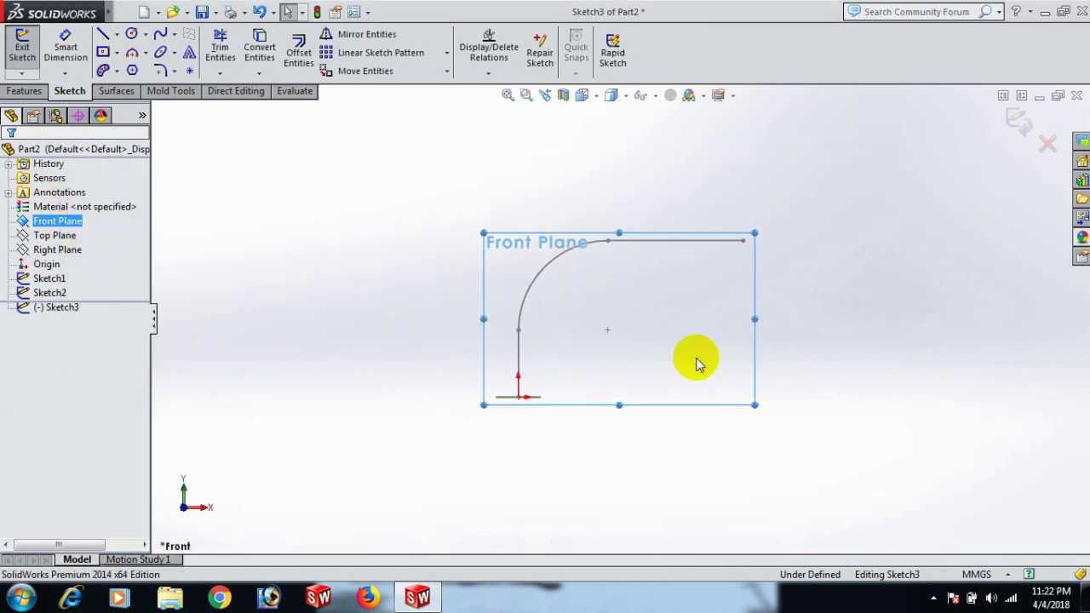
# Step: Draw a vertical line about 71 mm long beside the path's vertical segment, starting level with the origin on the outer side of the bend
pyautogui.press('l')
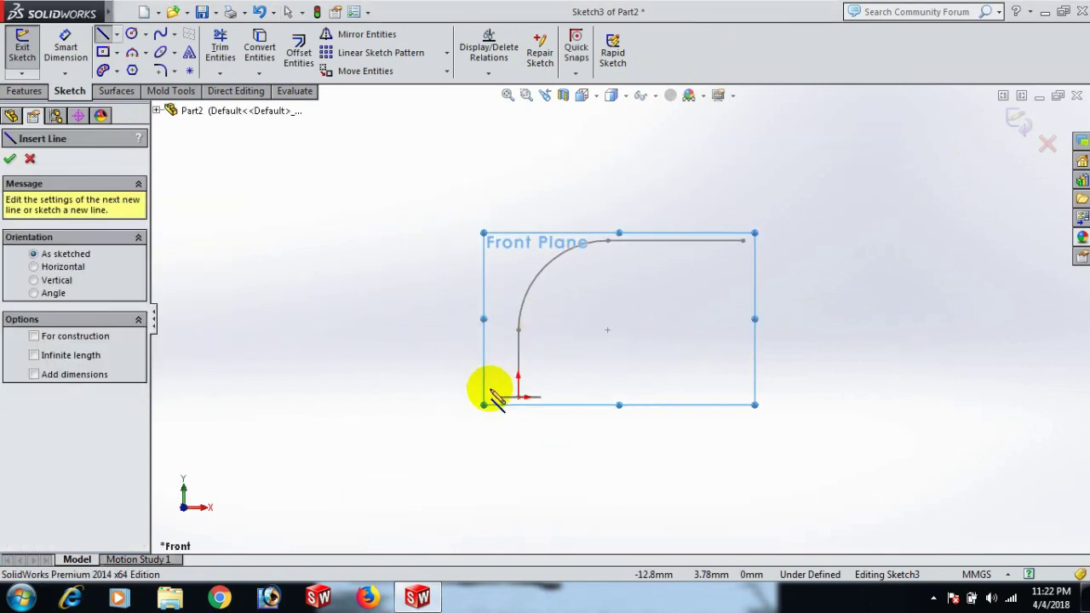
pyautogui.click(489, 396)
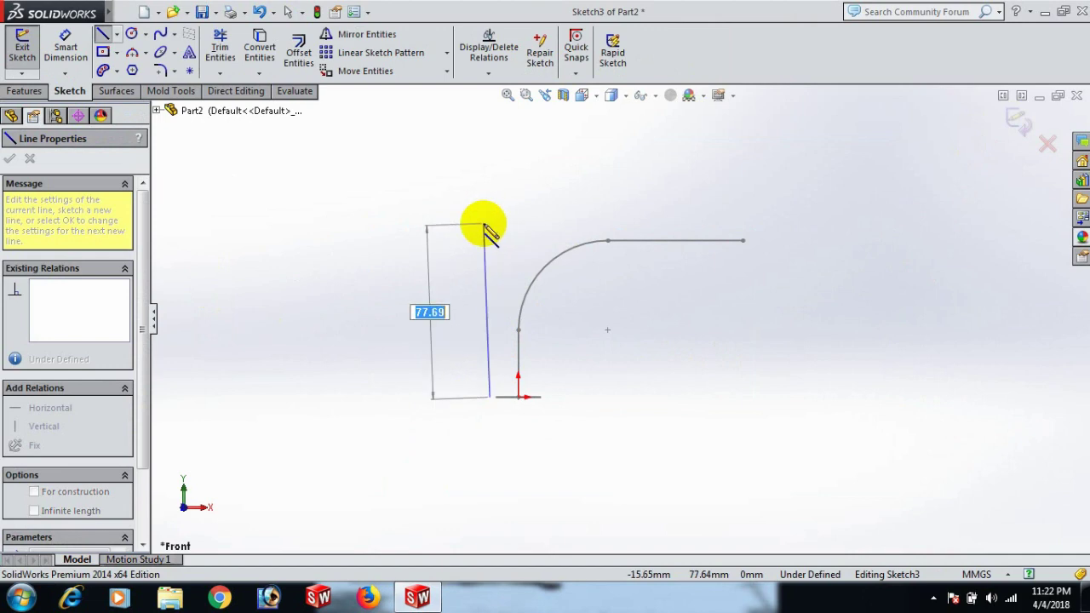
pyautogui.click(489, 240)
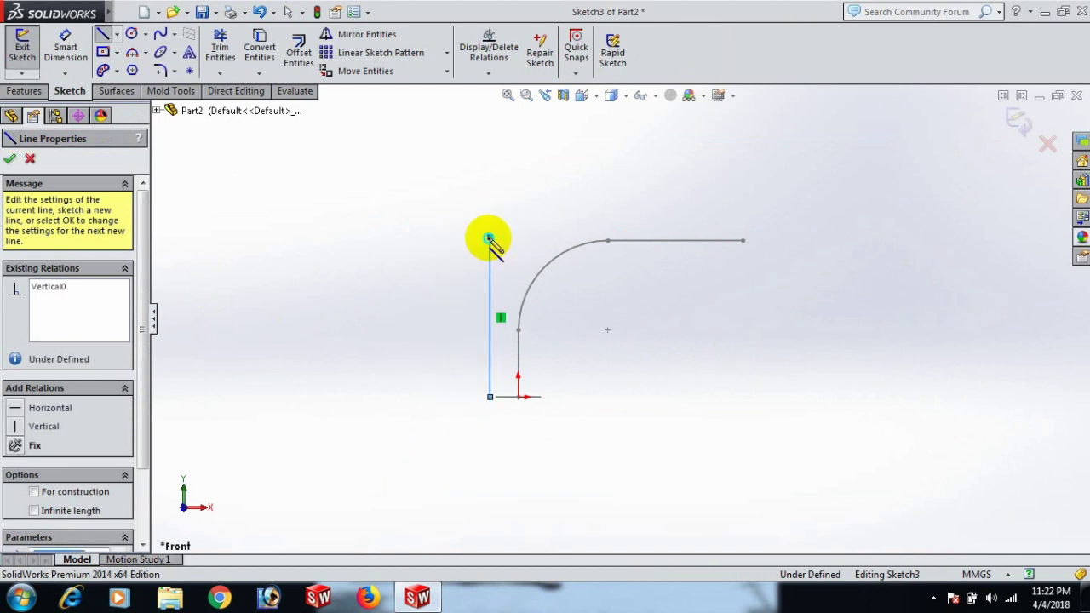
pyautogui.rightClick(490, 240)
pyautogui.click(540, 136)
# Step: Draw a horizontal line about 79 mm long above the path's horizontal segment, starting near its free end
pyautogui.press('l')
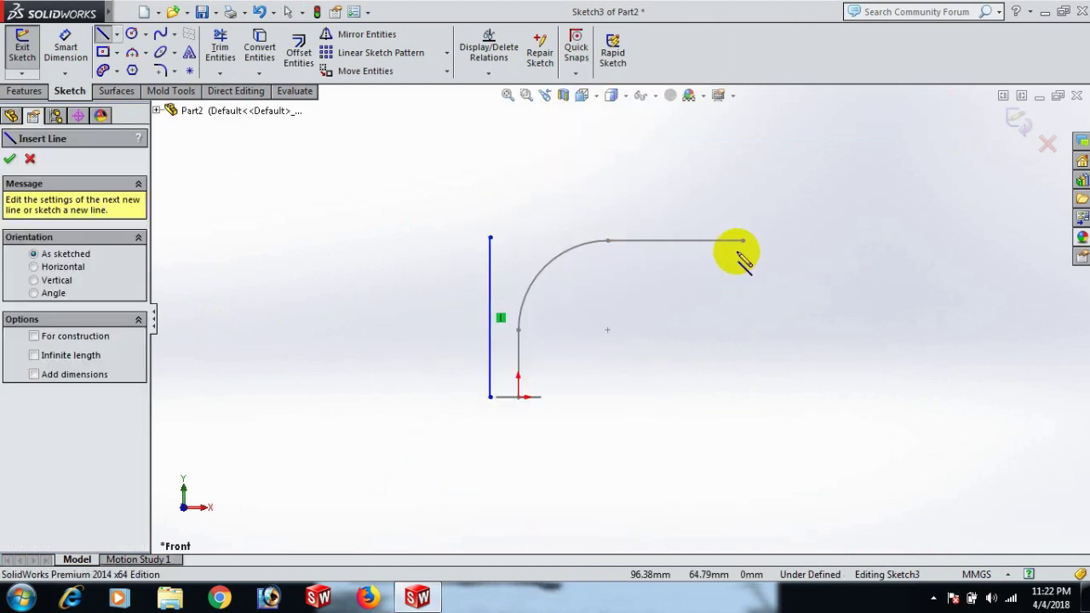
pyautogui.click(748, 195)
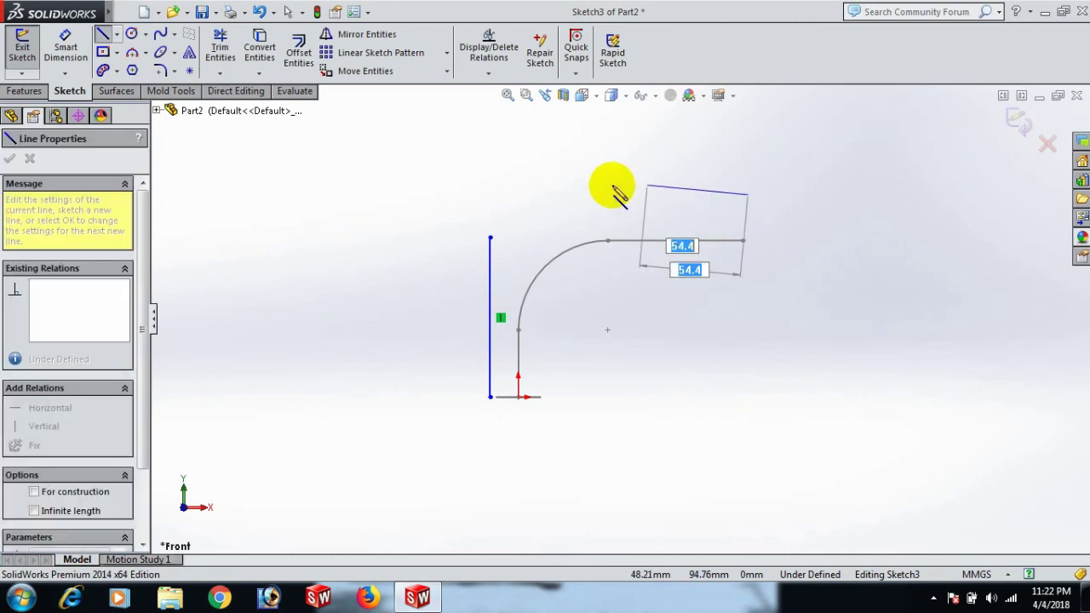
pyautogui.click(571, 194)
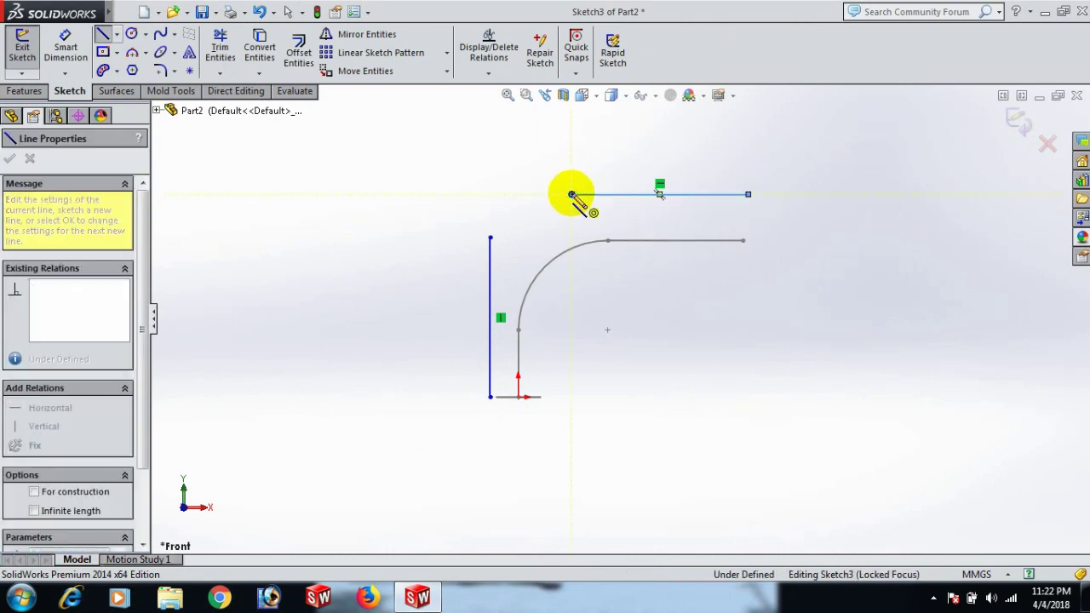
pyautogui.rightClick(569, 191)
pyautogui.click(603, 143)
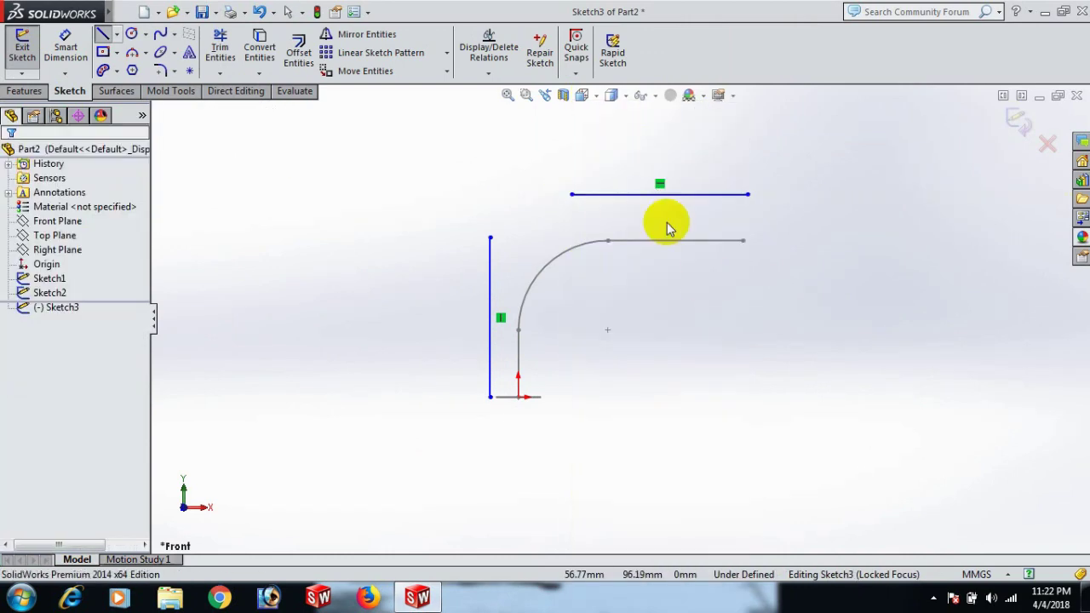
# Step: Add a vertical relation between the path's free endpoint and the outer endpoint of the new horizontal line
pyautogui.click(743, 241)
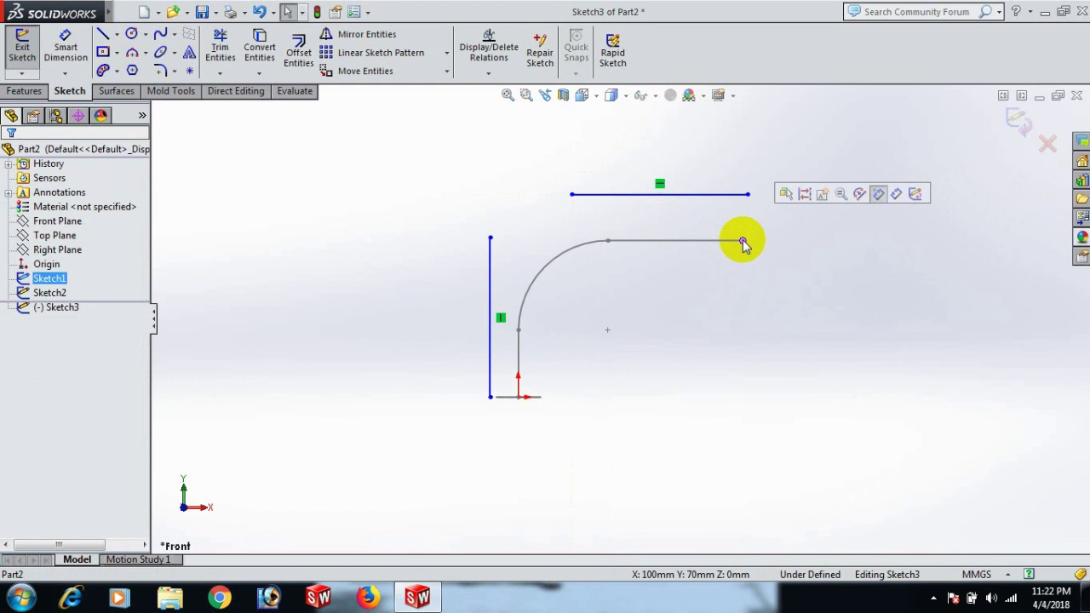
pyautogui.keyDown('ctrl'); pyautogui.click(748, 195); pyautogui.keyUp('ctrl')
pyautogui.click(19, 434)
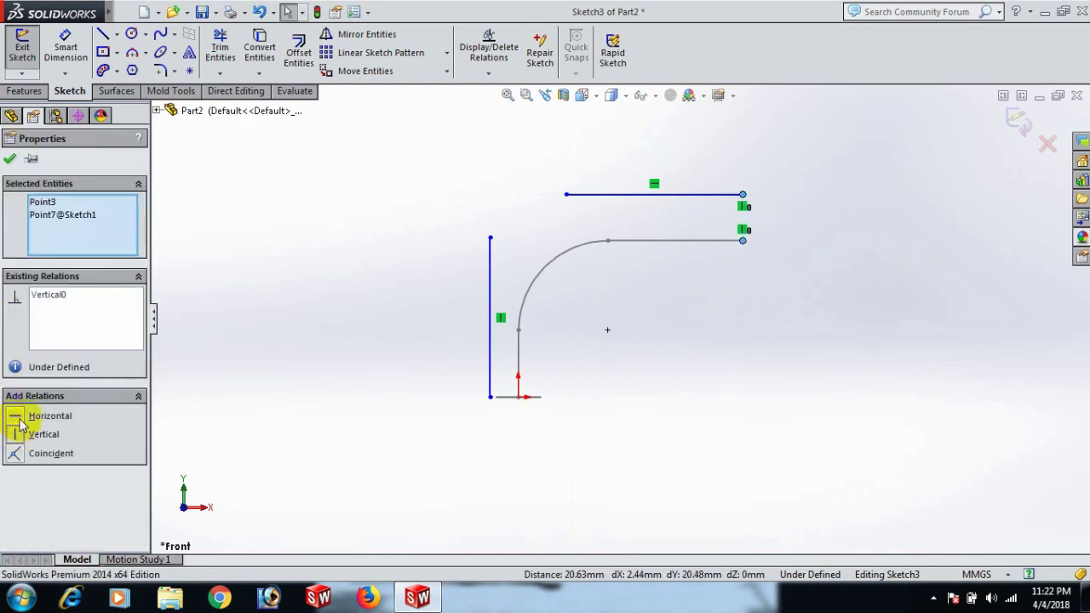
pyautogui.click(653, 389)
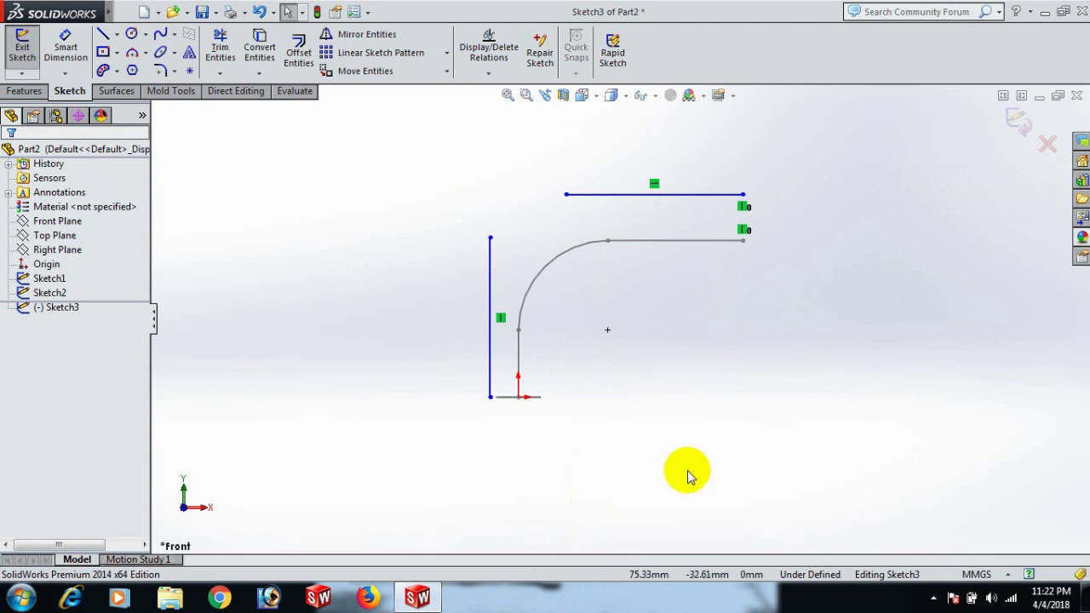
pyautogui.moveTo(686, 451); pyautogui.dragTo(686, 334, button='right')
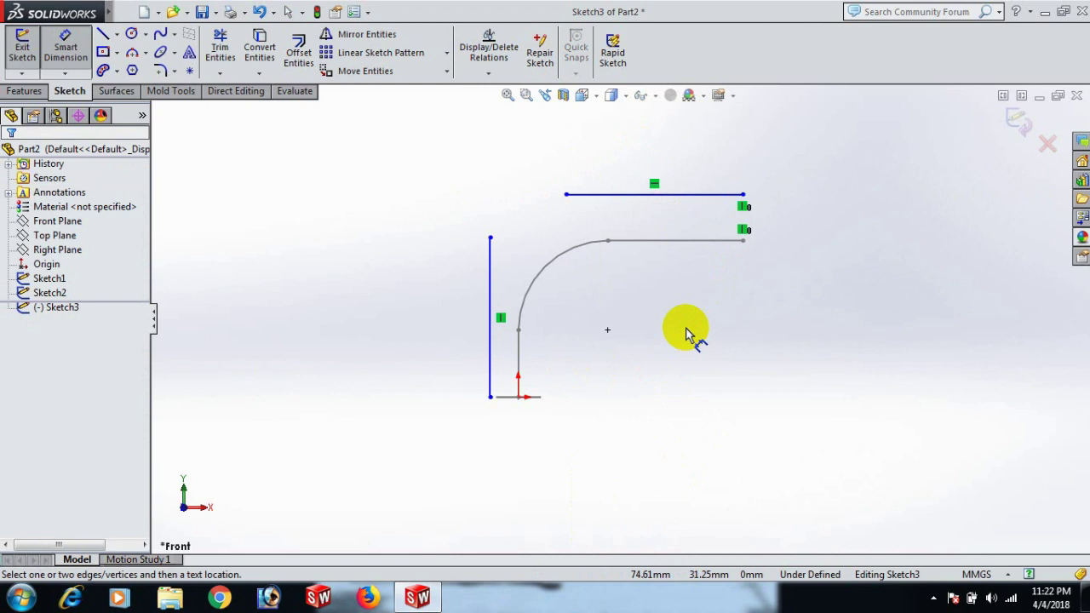
pyautogui.rightClick(685, 332)
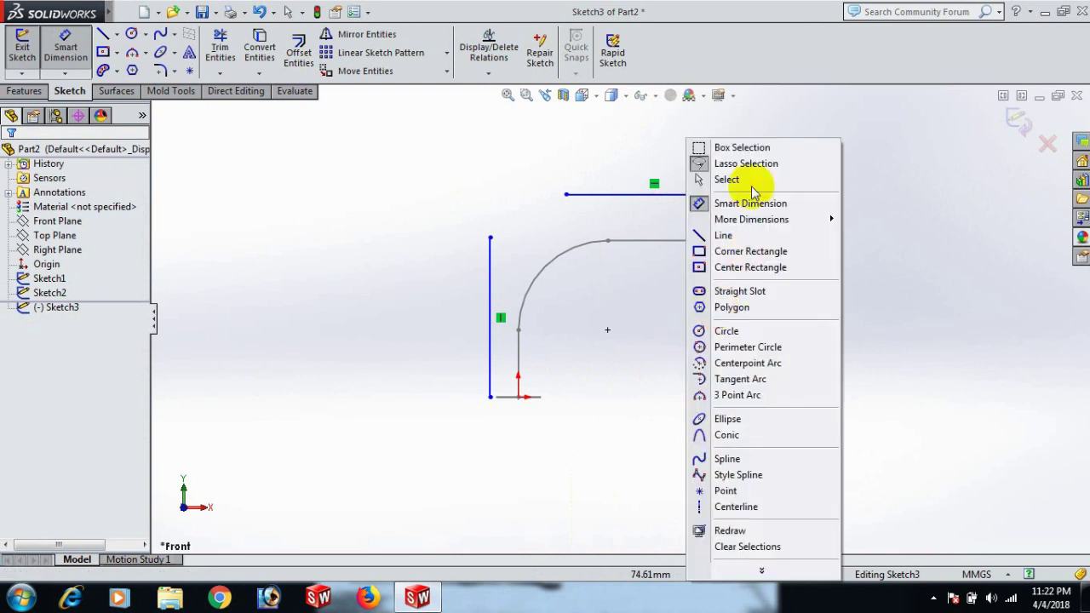
pyautogui.click(753, 181)
# Step: Add a pierce relation between the vertical line's lower endpoint and the profile circle
pyautogui.moveTo(597, 409)
pyautogui.mouseDown(button='middle')
pyautogui.moveTo(559, 433)
pyautogui.moveTo(521, 380)
pyautogui.mouseUp(button='middle')
pyautogui.scroll(-3, 521, 380)
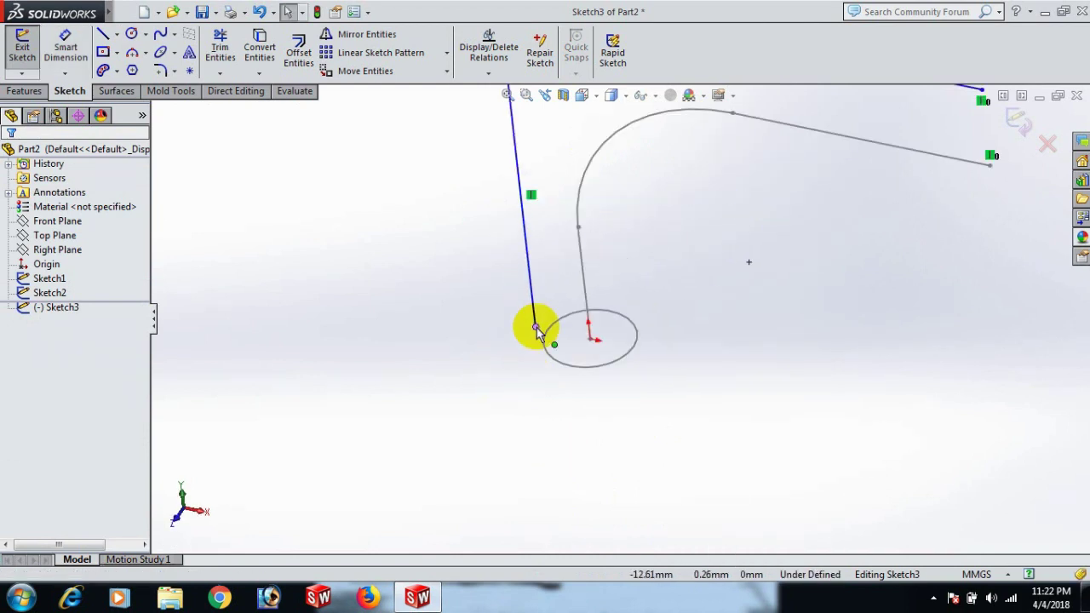
pyautogui.click(536, 327)
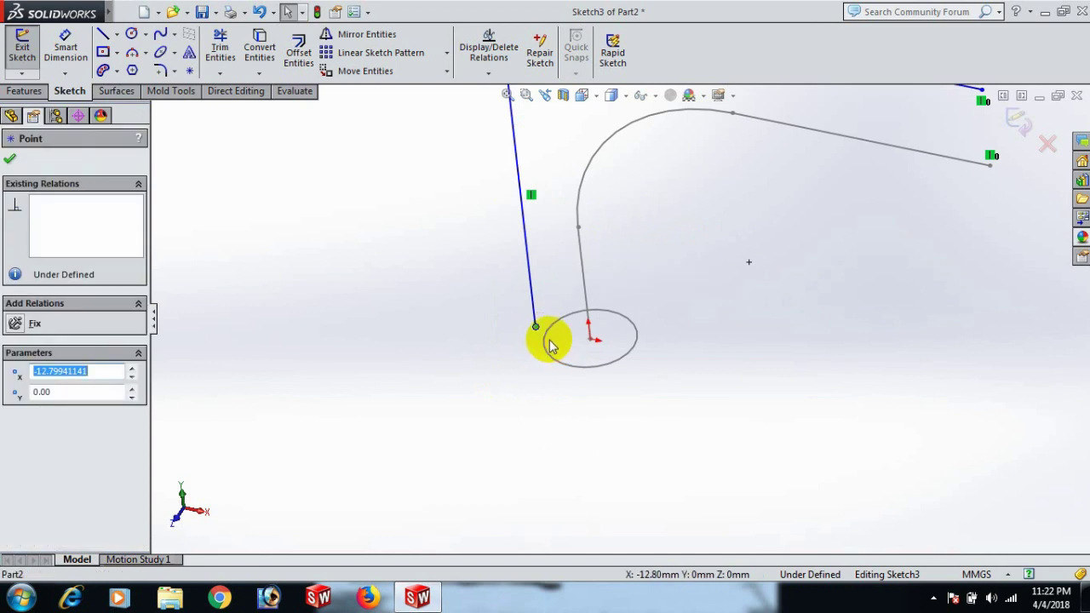
pyautogui.keyDown('ctrl'); pyautogui.click(547, 349); pyautogui.keyUp('ctrl')
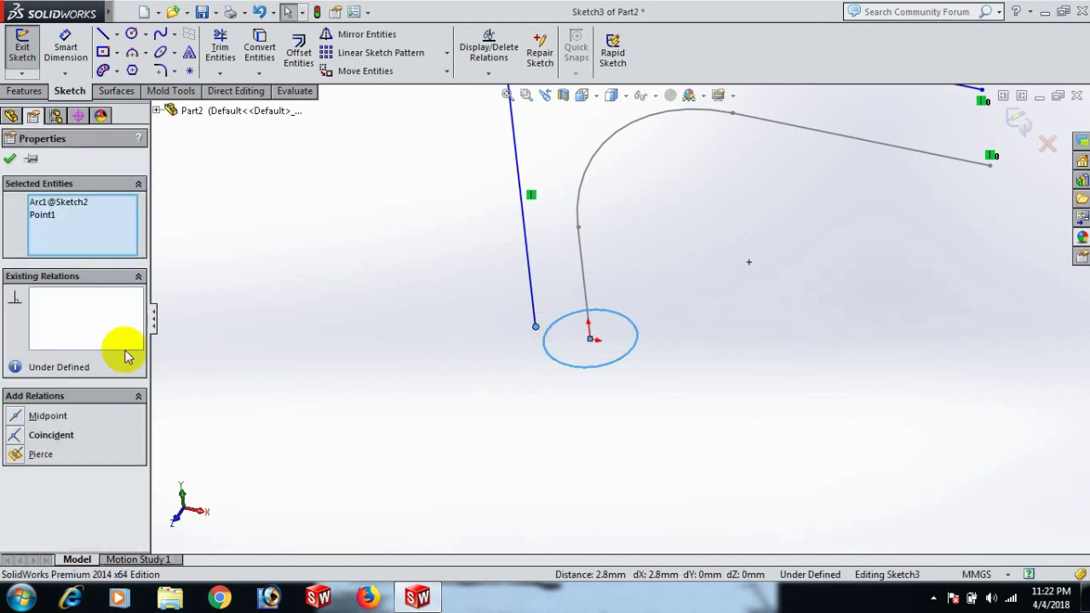
pyautogui.click(15, 456)
# Step: Dimension the upper horizontal line's length as 77 mm in a view normal to the sketch
pyautogui.press('space')
pyautogui.click(342, 510)
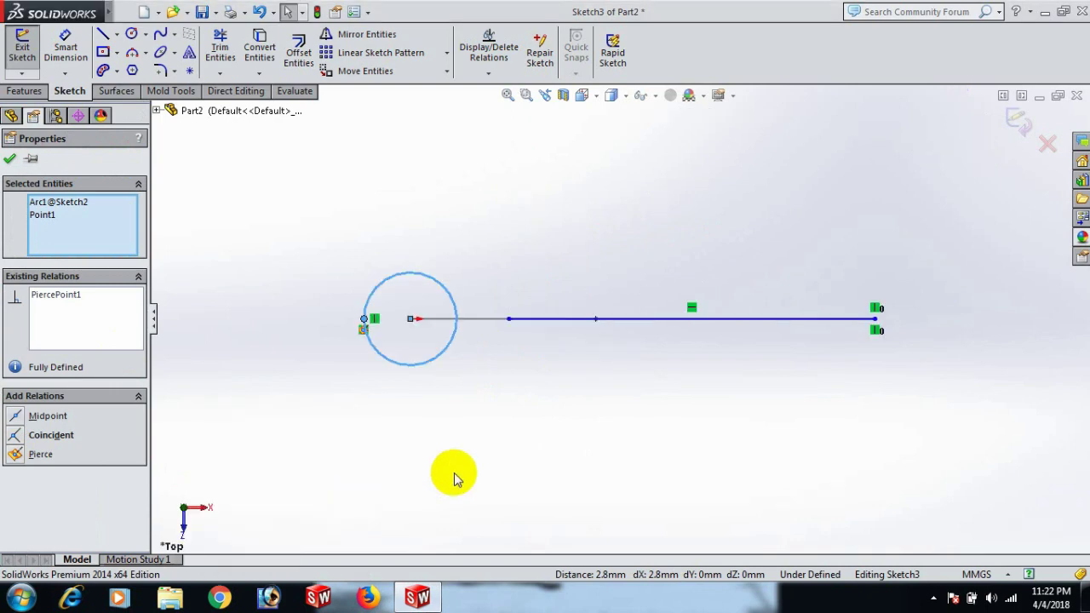
pyautogui.press('space')
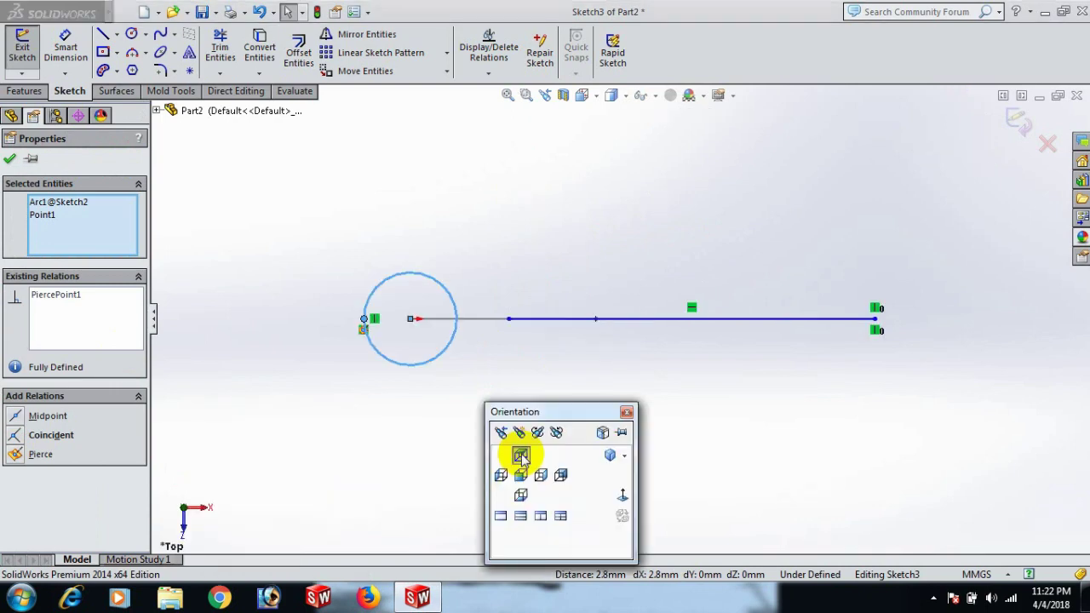
pyautogui.click(622, 501)
pyautogui.moveTo(623, 463)
pyautogui.mouseDown(button='middle')
pyautogui.moveTo(621, 349)
pyautogui.moveTo(638, 312)
pyautogui.moveTo(565, 238)
pyautogui.moveTo(609, 560)
pyautogui.moveTo(584, 480)
pyautogui.moveTo(652, 292)
pyautogui.moveTo(681, 153)
pyautogui.moveTo(638, 121)
pyautogui.moveTo(657, 272)
pyautogui.moveTo(640, 353)
pyautogui.moveTo(641, 245)
pyautogui.mouseUp(button='middle')
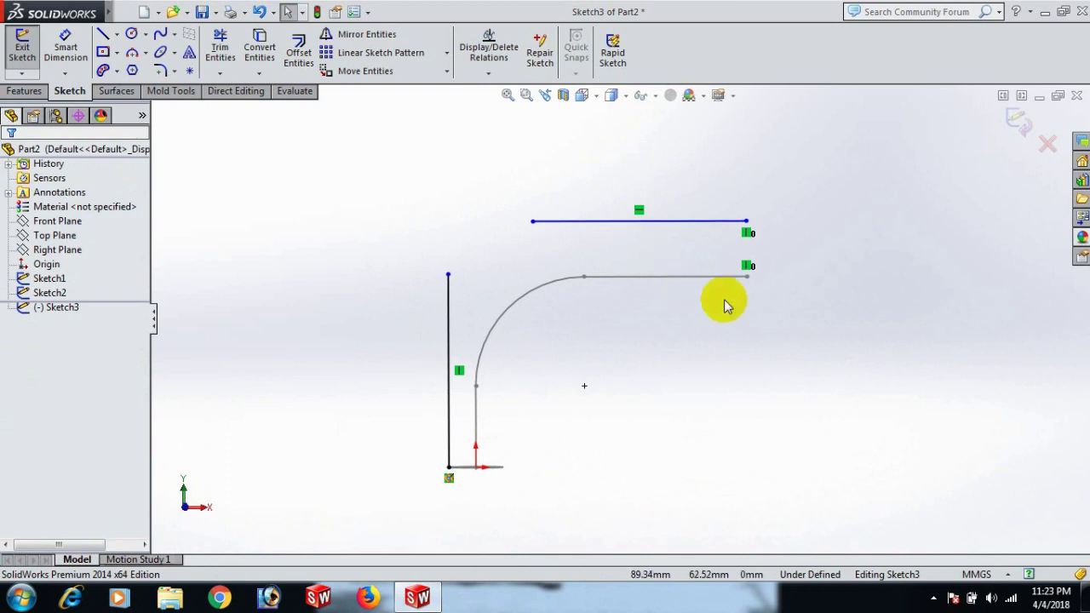
pyautogui.moveTo(761, 364); pyautogui.dragTo(763, 233, button='right')
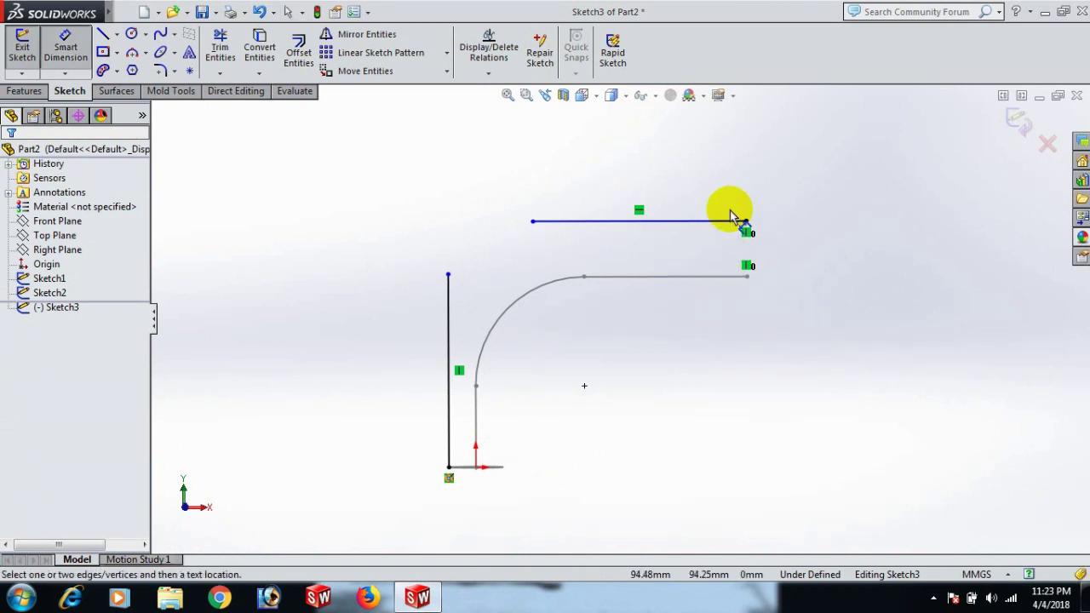
pyautogui.click(700, 221)
pyautogui.click(700, 176)
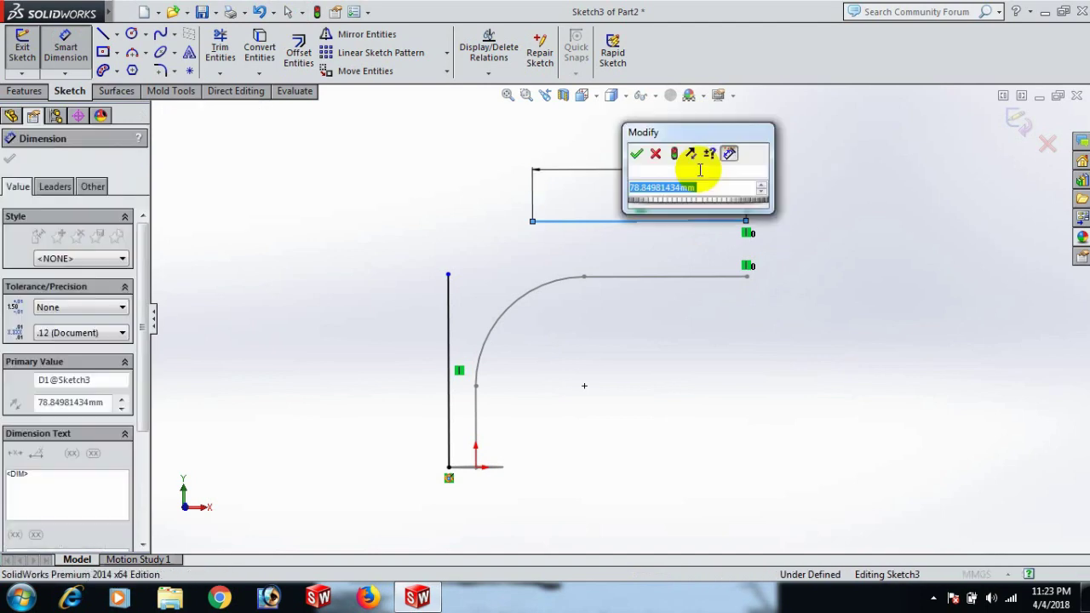
pyautogui.write('77')
pyautogui.press('Return')
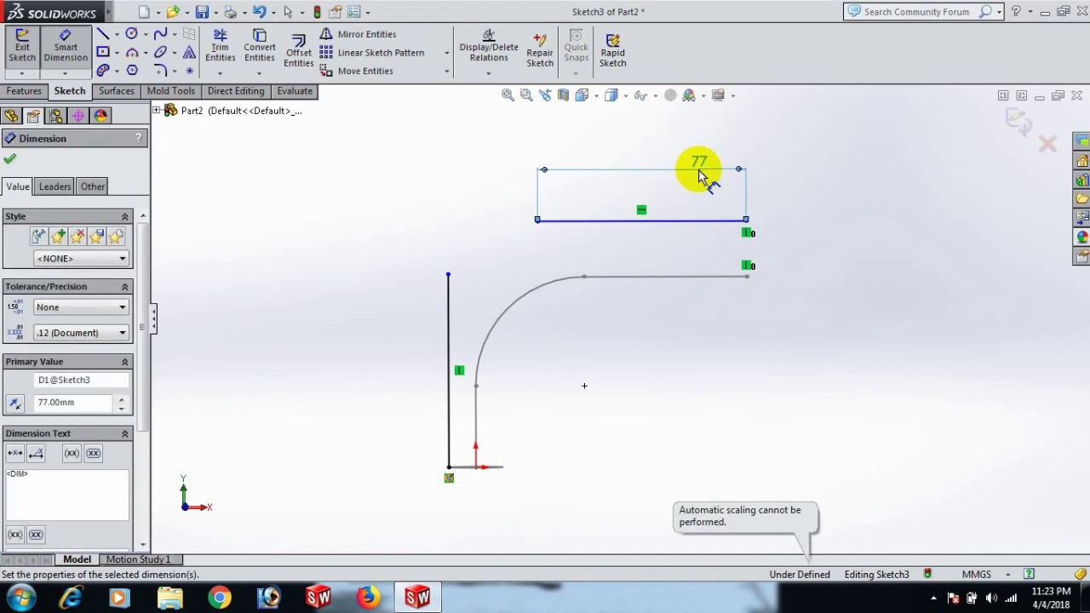
pyautogui.click(725, 313)
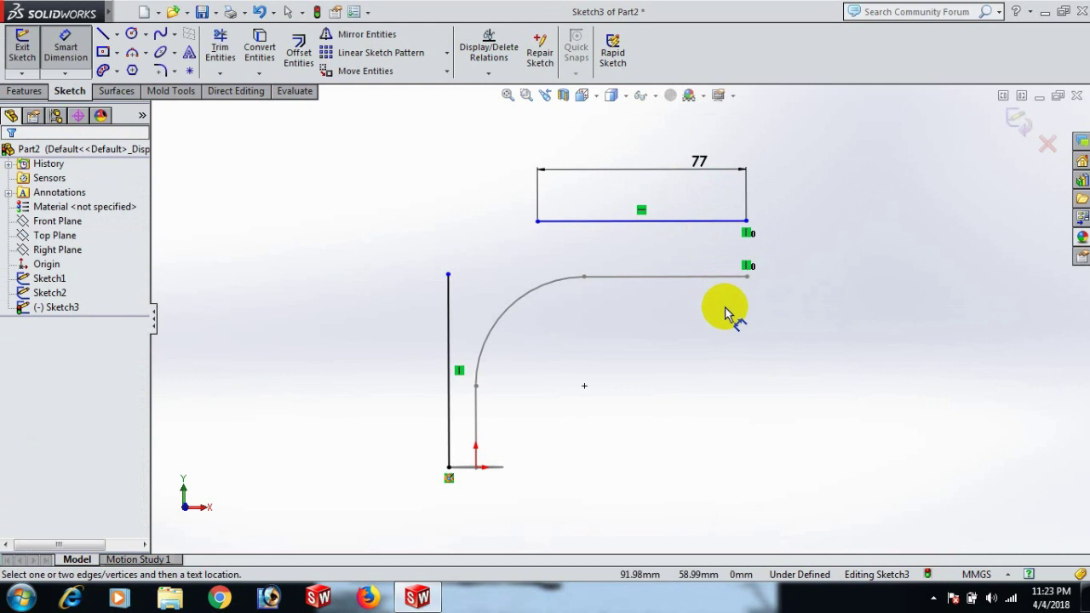
# Step: Try to dimension the horizontal distance between the vertical line's upper endpoint and the horizontal line's nearer endpoint
pyautogui.click(449, 274)
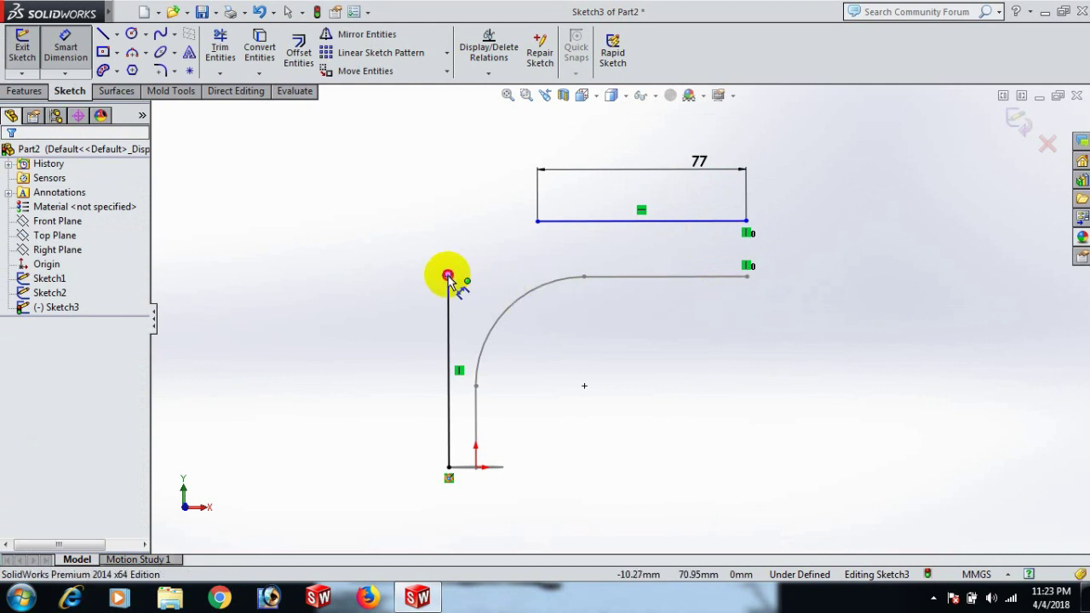
pyautogui.click(538, 221)
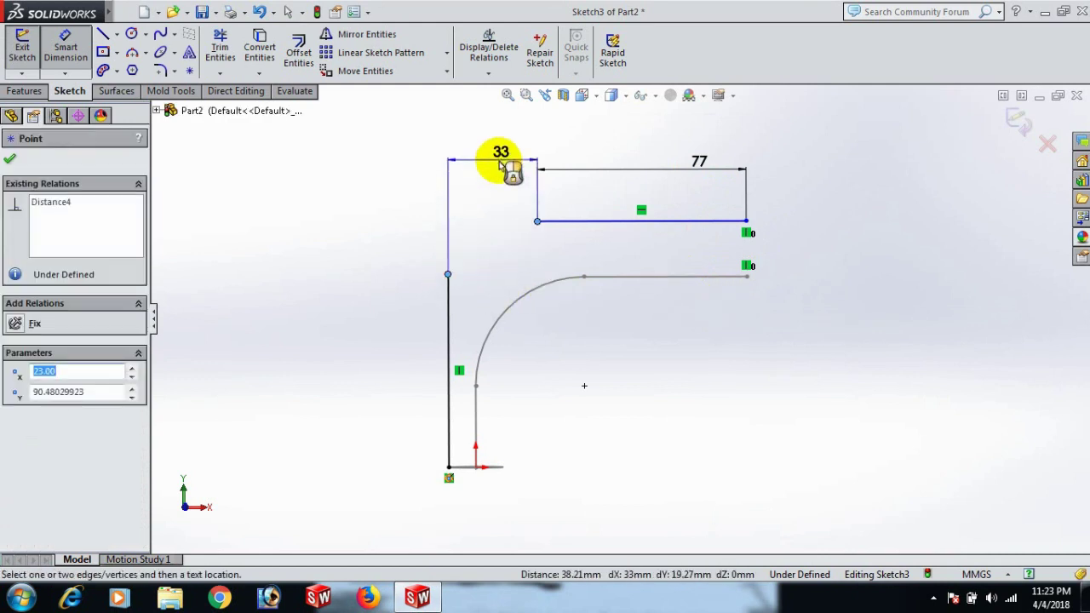
pyautogui.click(500, 165)
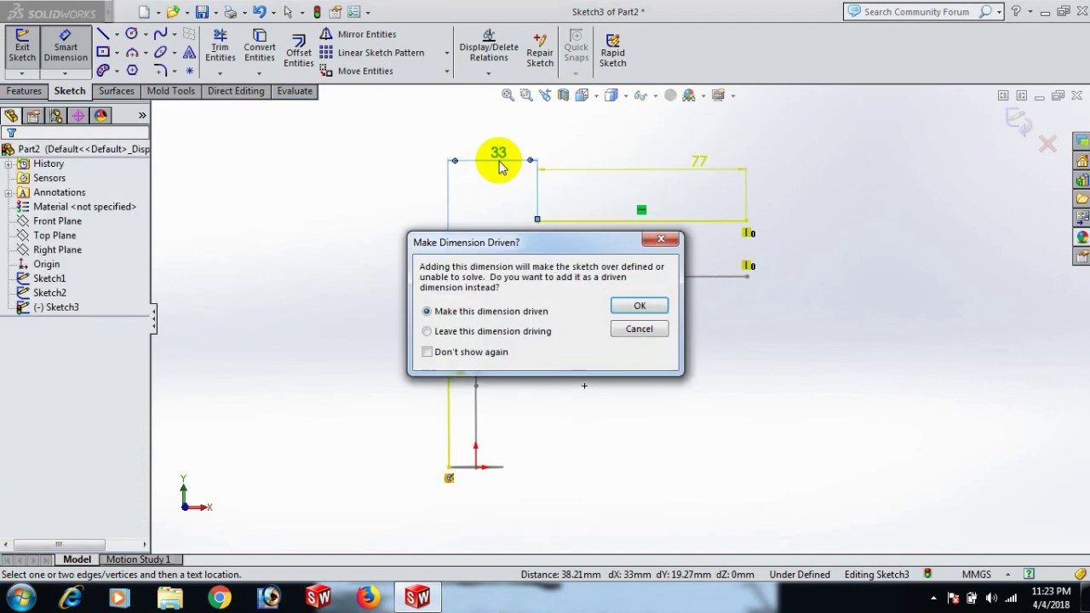
pyautogui.click(641, 331)
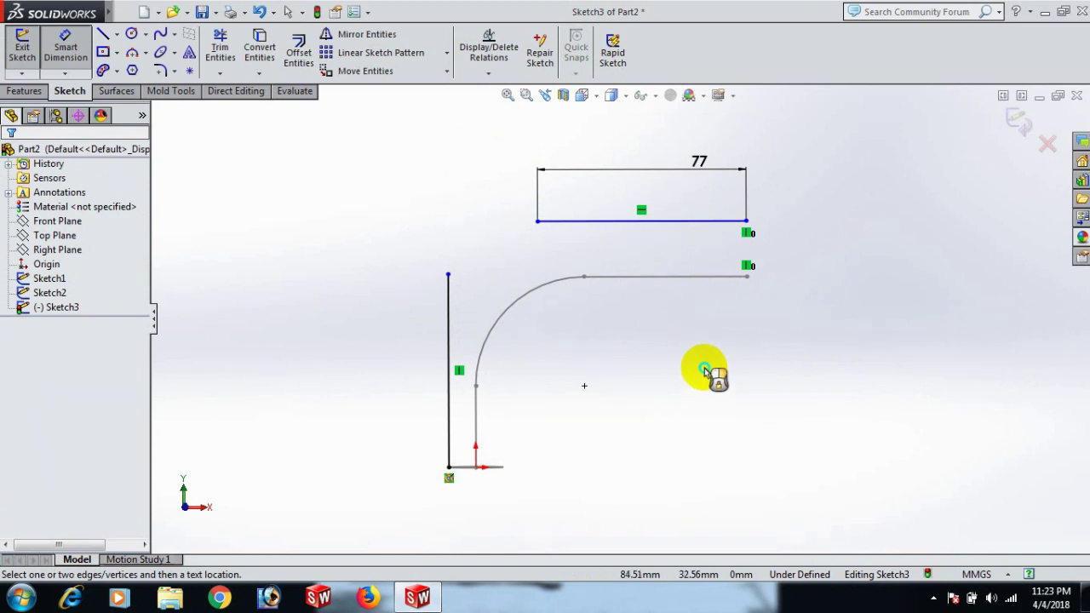
# Step: Dimension the vertical distance between the vertical line's upper endpoint and the horizontal line's nearer endpoint as 50 mm
pyautogui.click(448, 277)
pyautogui.click(448, 274)
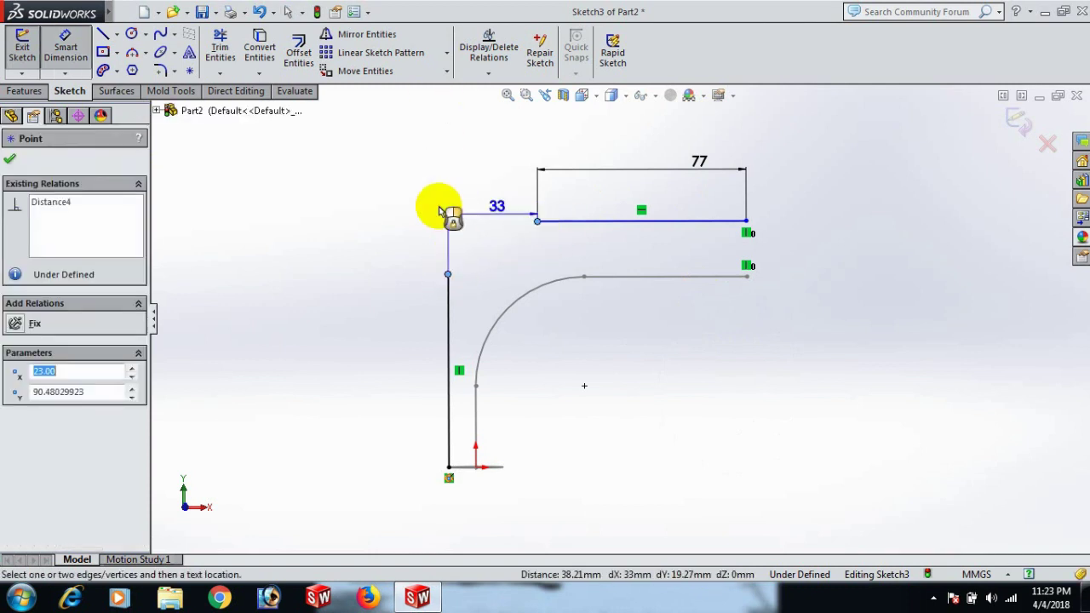
pyautogui.click(335, 251)
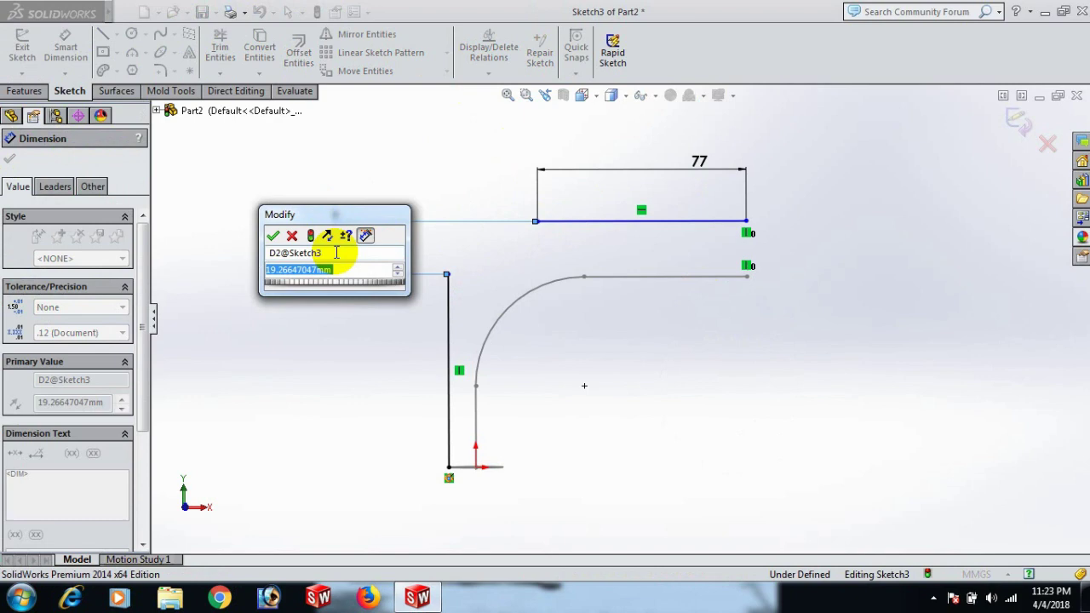
pyautogui.write('50')
pyautogui.press('Return')
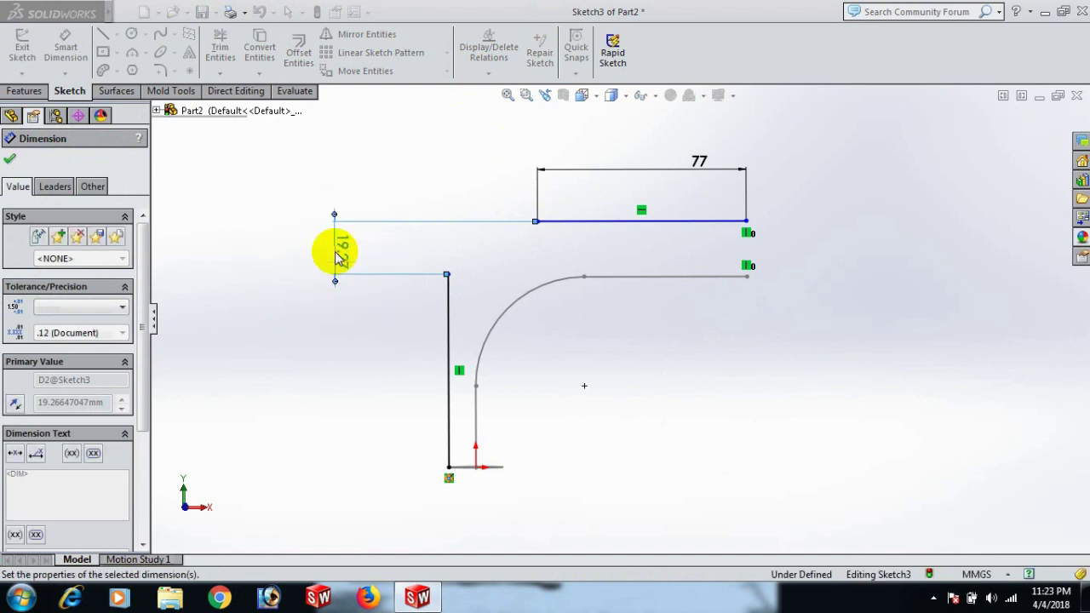
pyautogui.click(652, 198)
pyautogui.click(652, 189)
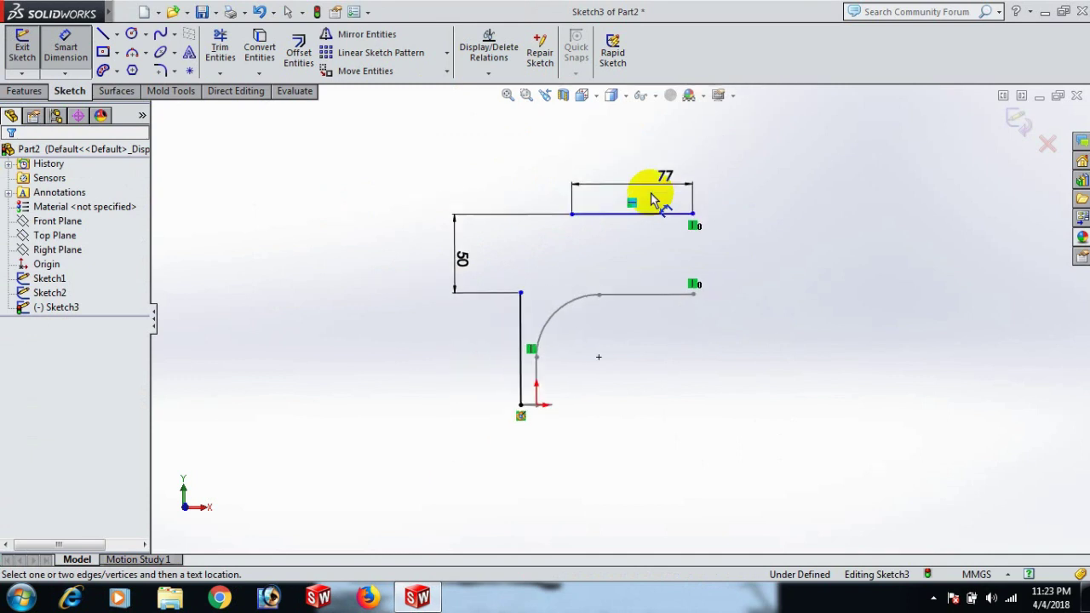
pyautogui.rightClick(807, 232)
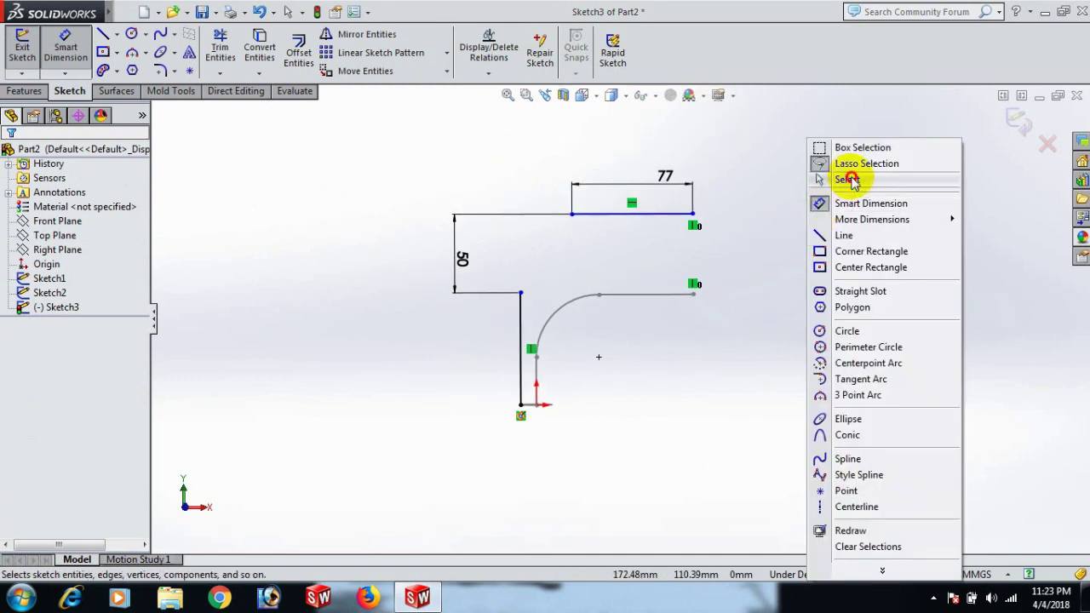
# Step: Draw a three-point arc of about 87 mm radius connecting the vertical line's upper endpoint to the upper horizontal line's nearer endpoint
pyautogui.click(846, 179)
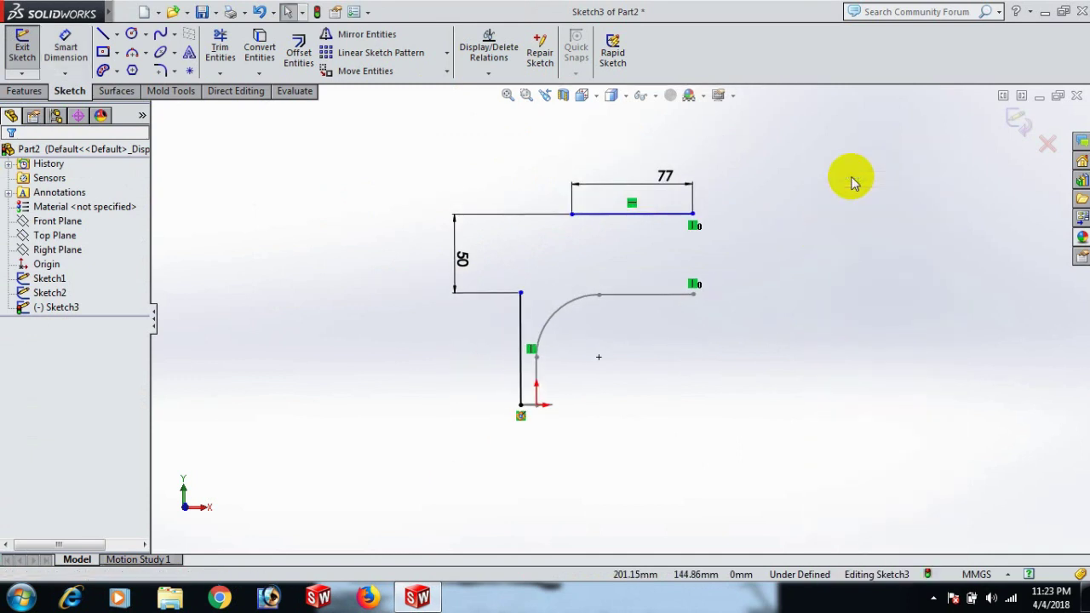
pyautogui.click(150, 53)
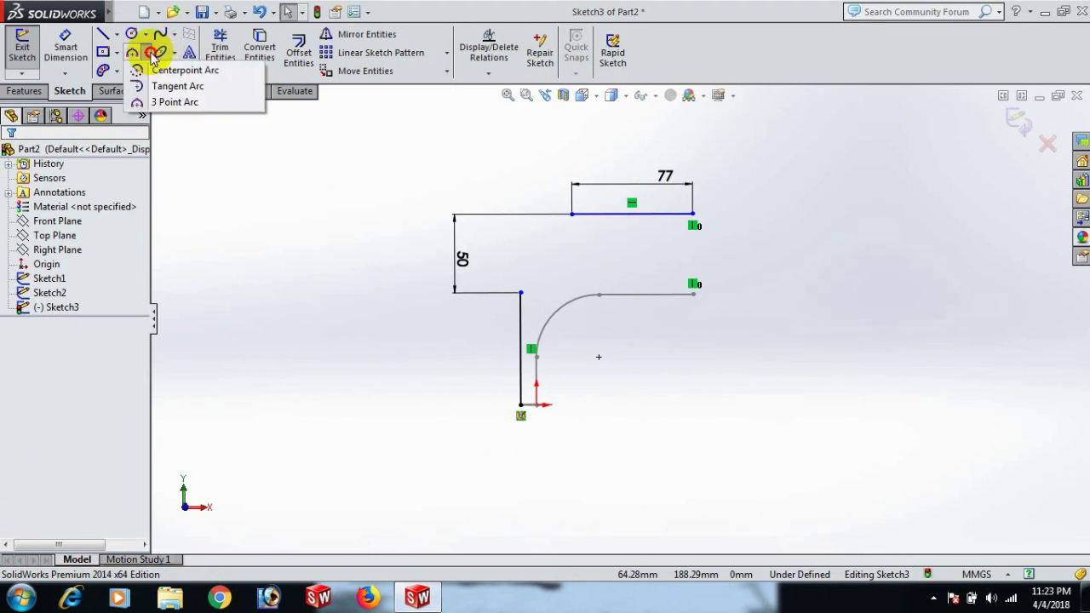
pyautogui.click(175, 103)
pyautogui.click(521, 293)
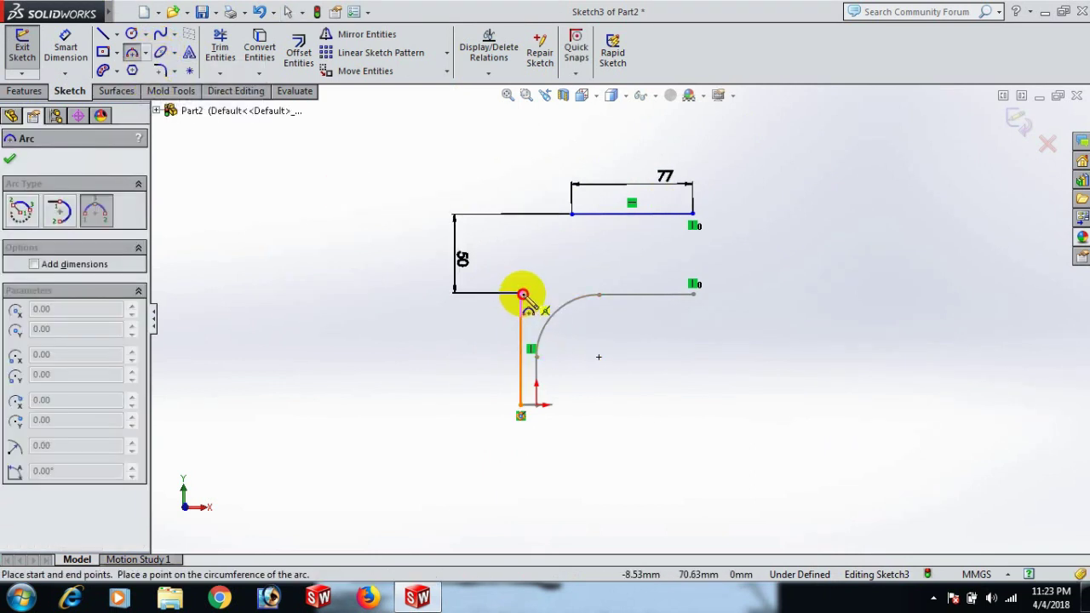
pyautogui.click(571, 214)
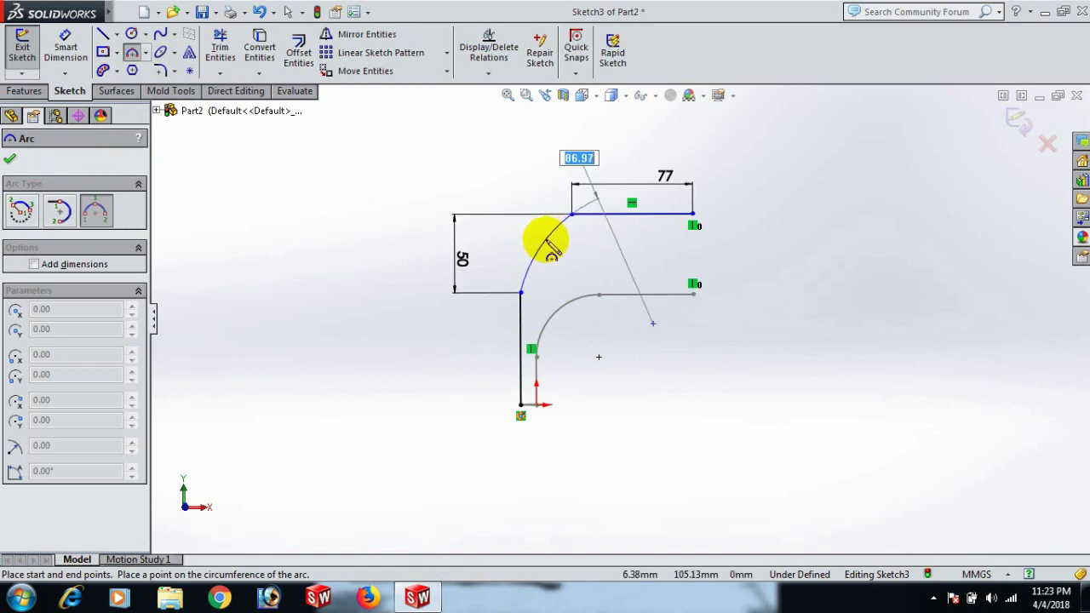
pyautogui.click(551, 246)
pyautogui.rightClick(551, 240)
pyautogui.click(606, 165)
pyautogui.scroll(5, 579, 223)
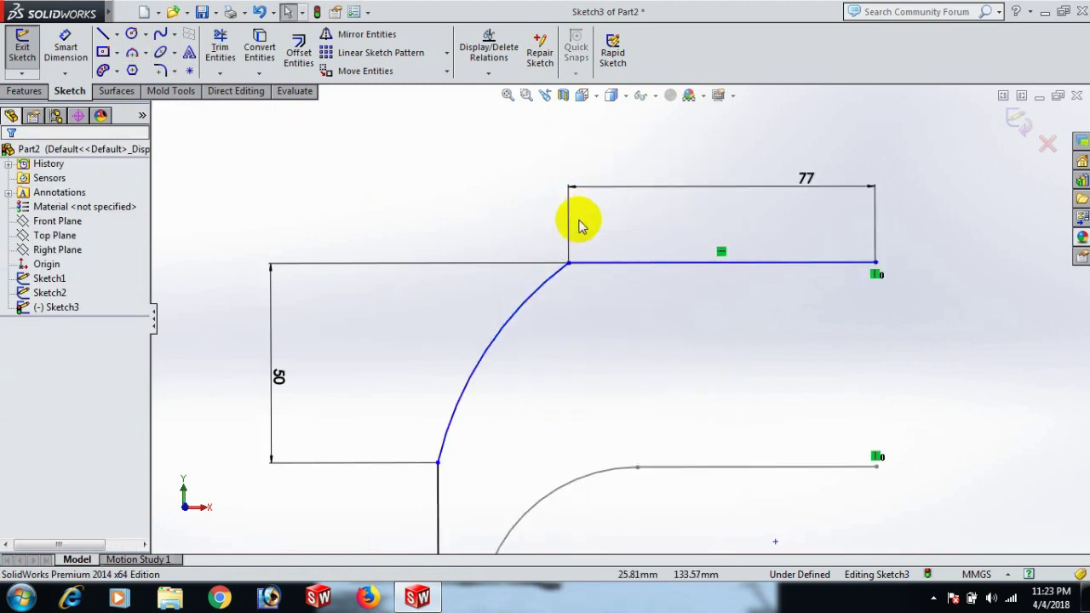
pyautogui.scroll(5, 579, 223)
pyautogui.scroll(-8, 635, 366)
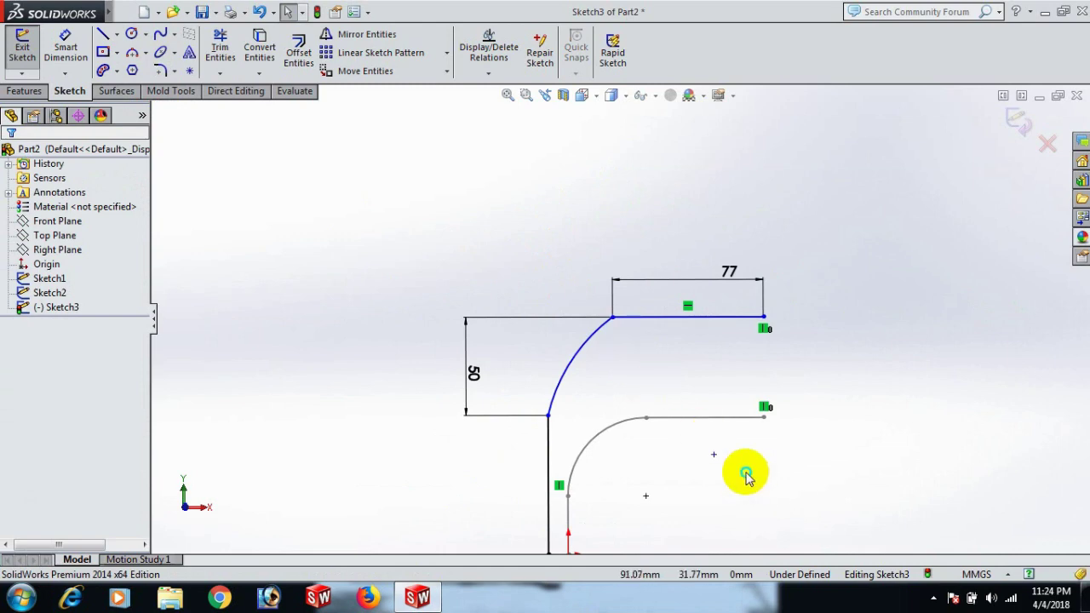
# Step: Dimension the connecting arc's radius as 47 mm
pyautogui.moveTo(747, 474); pyautogui.dragTo(722, 316, button='right')
pyautogui.click(579, 362)
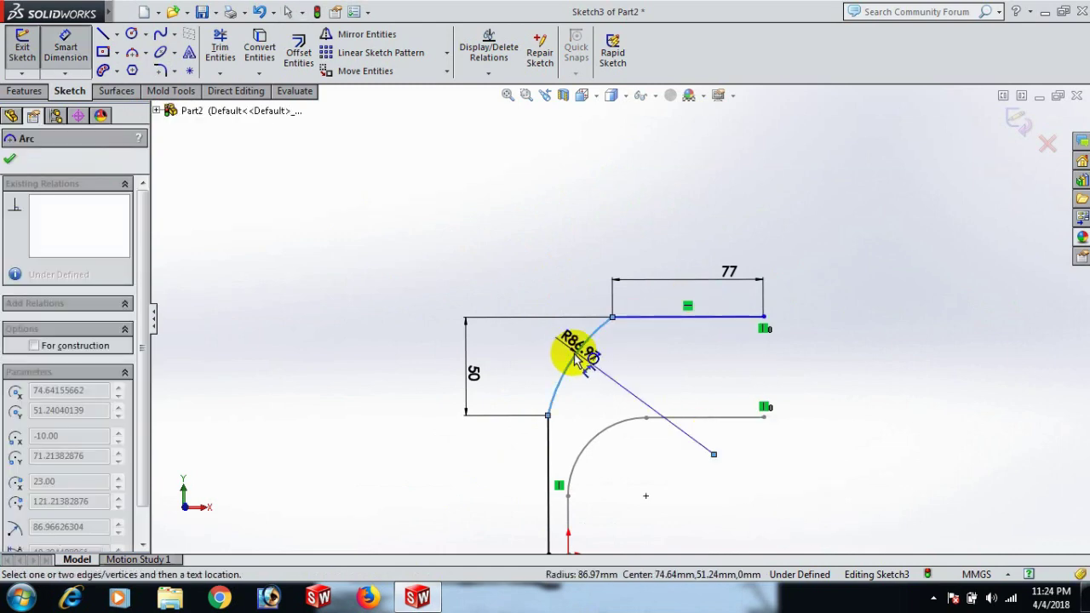
pyautogui.click(453, 279)
pyautogui.write('si')
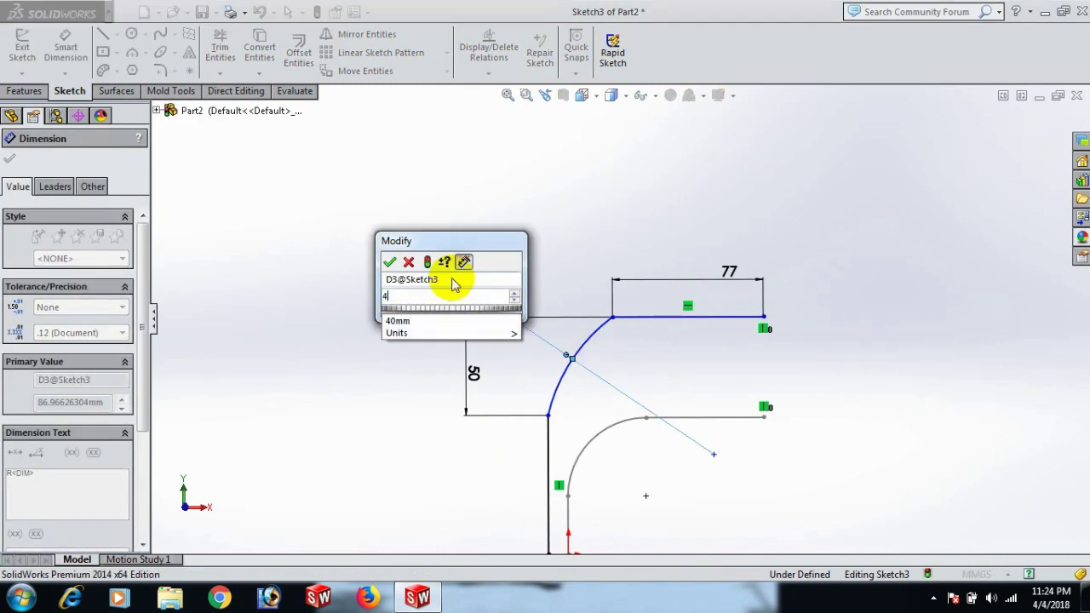
pyautogui.press('Escape')
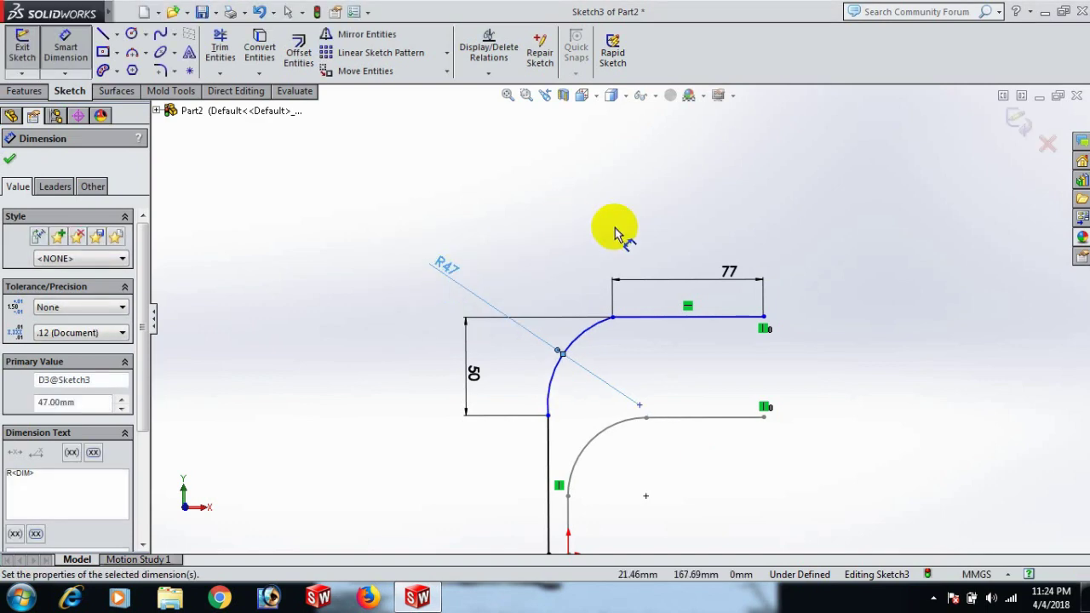
pyautogui.click(615, 230)
pyautogui.scroll(4, 630, 333)
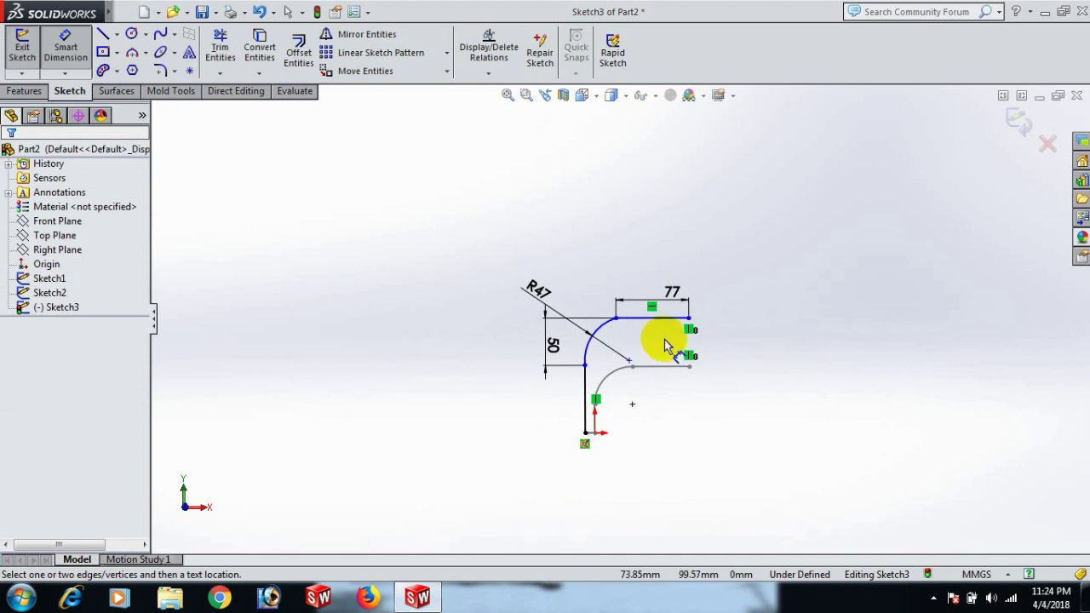
pyautogui.scroll(-1, 664, 339)
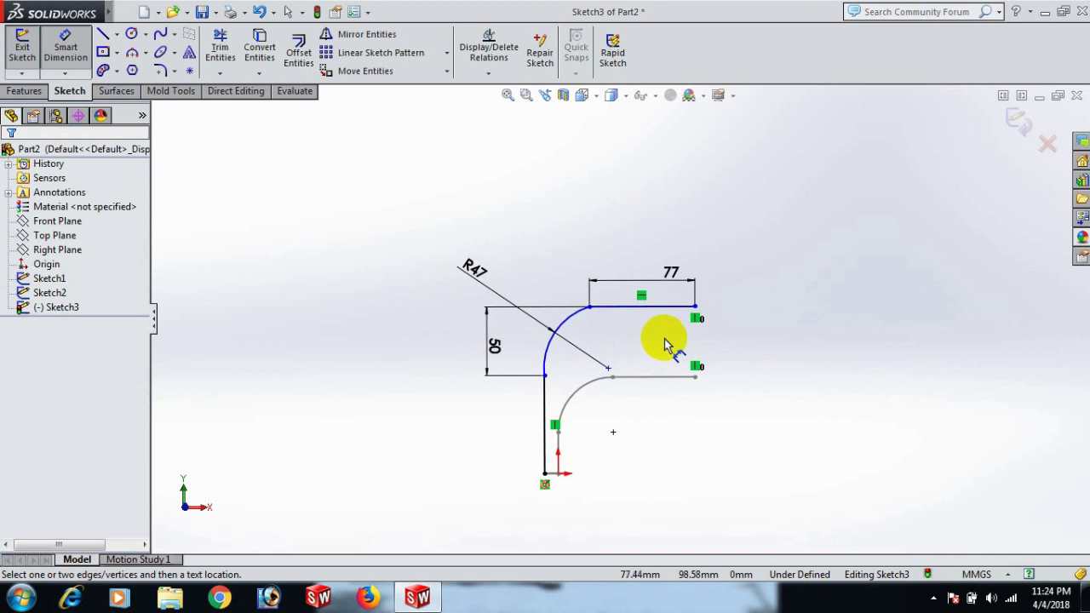
pyautogui.rightClick(682, 182)
pyautogui.click(726, 186)
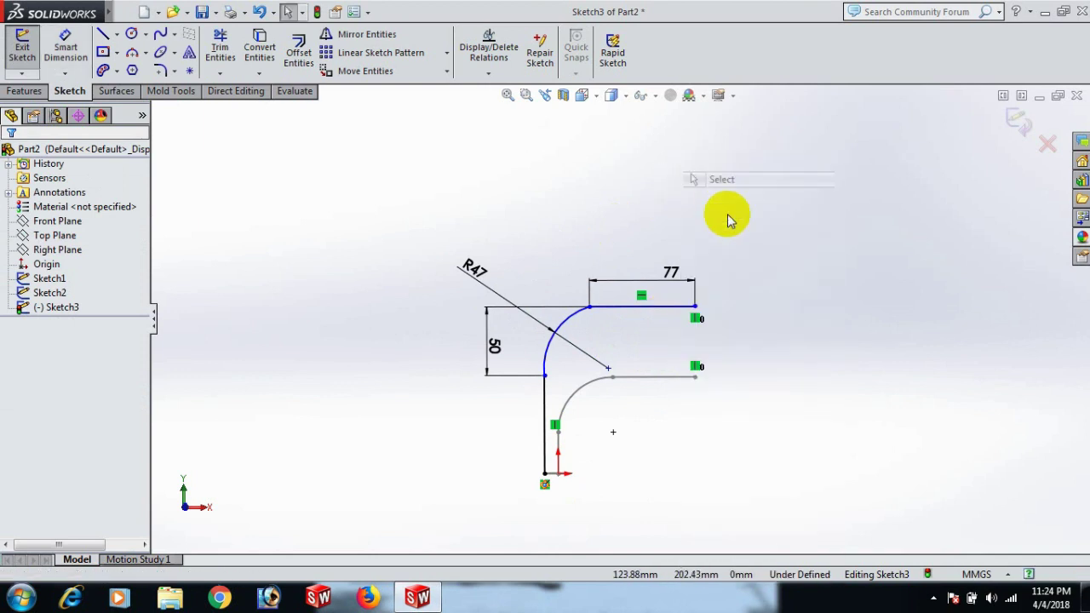
# Step: Dimension the vertical distance between the path's horizontal line and the upper horizontal line as 10 mm
pyautogui.moveTo(749, 311); pyautogui.dragTo(755, 217, button='right')
pyautogui.click(651, 378)
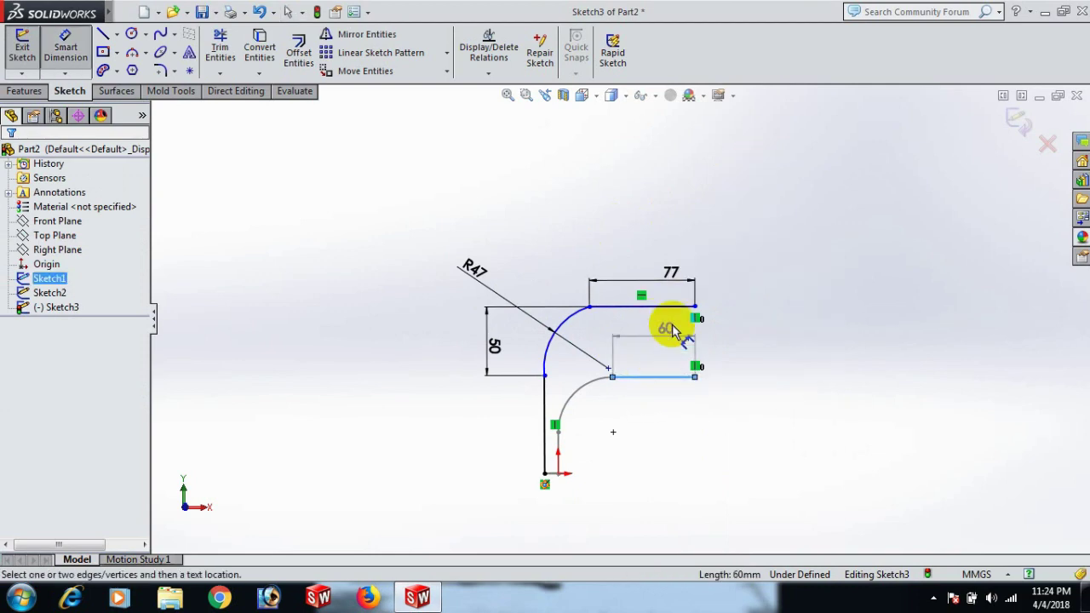
pyautogui.click(683, 308)
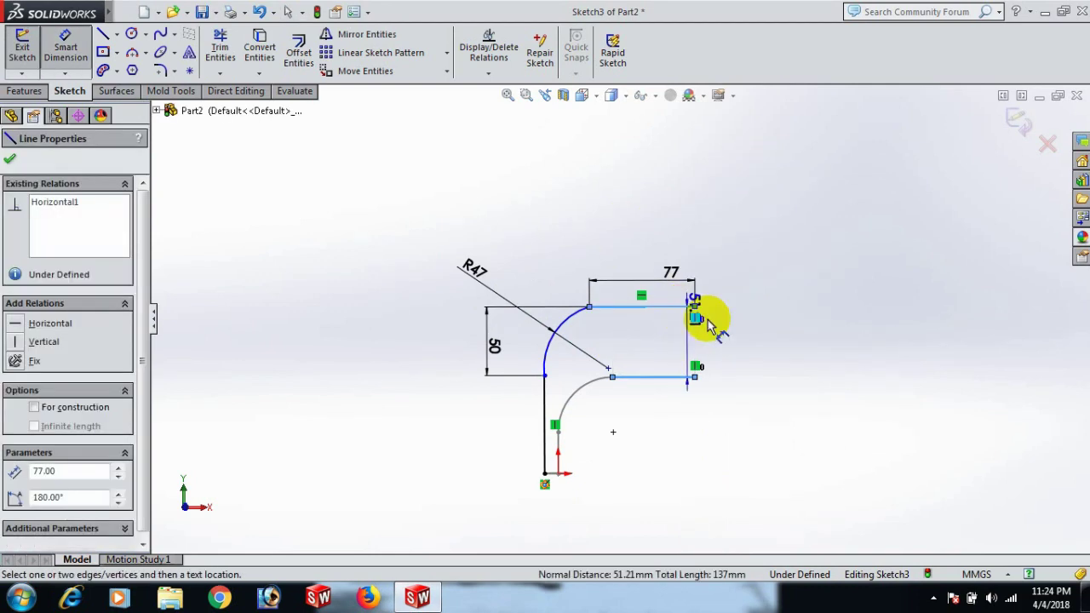
pyautogui.click(757, 332)
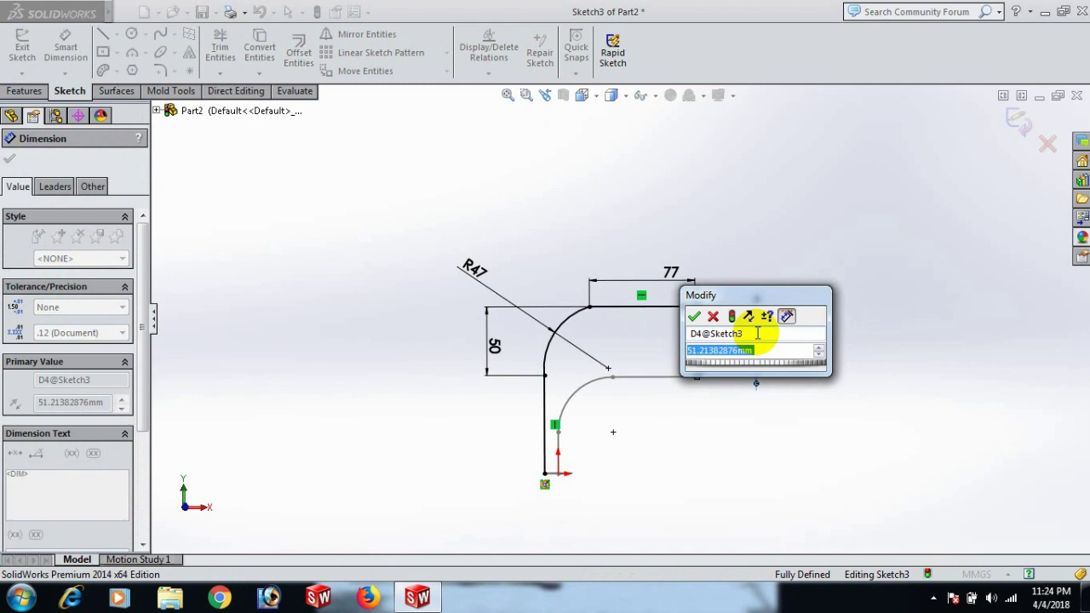
pyautogui.write('10')
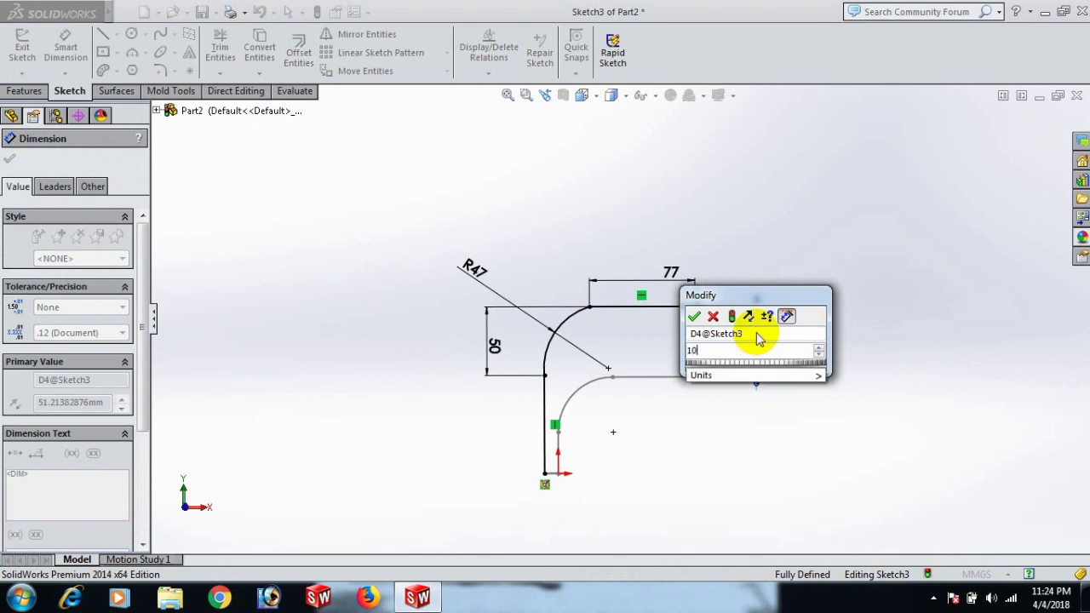
pyautogui.press('Return')
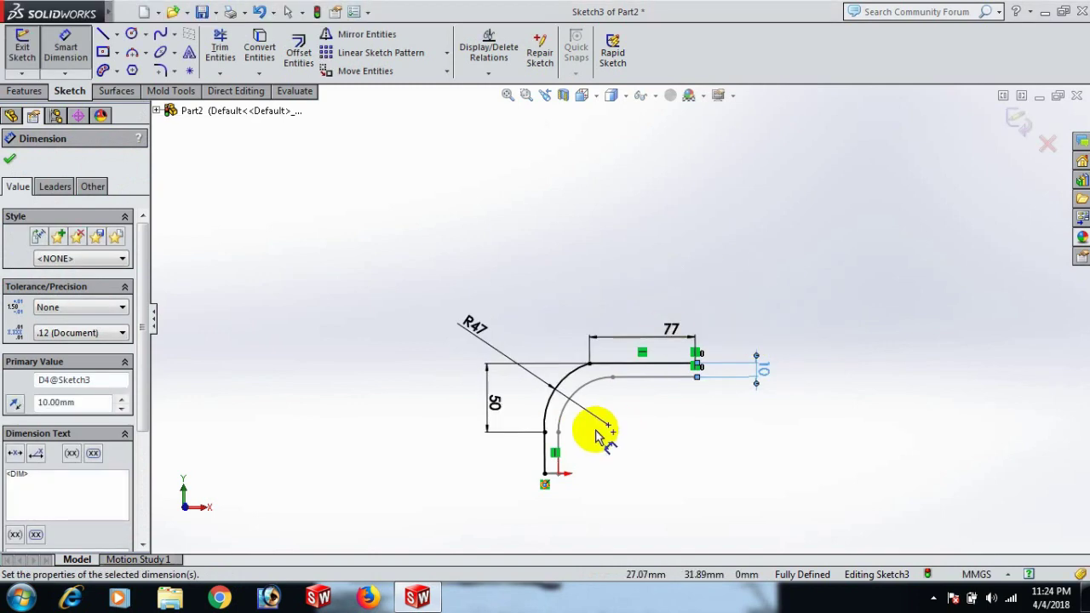
pyautogui.scroll(-2, 596, 443)
pyautogui.rightClick(759, 420)
pyautogui.click(833, 189)
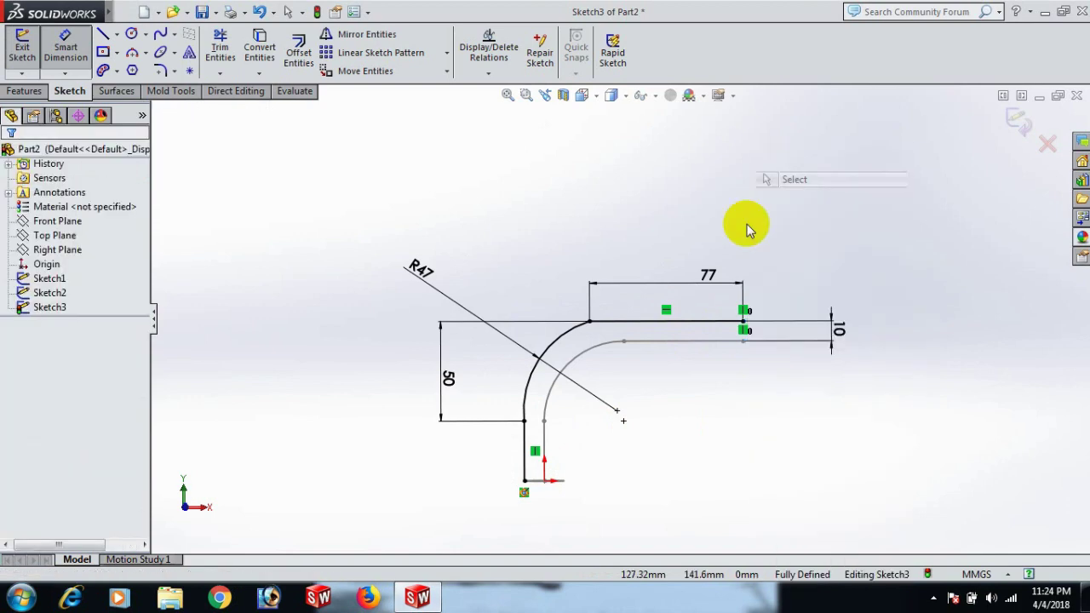
# Step: Apply a 5 mm sketch fillet where the arc meets the upper horizontal line, and exit the sketch
pyautogui.scroll(-2, 621, 323)
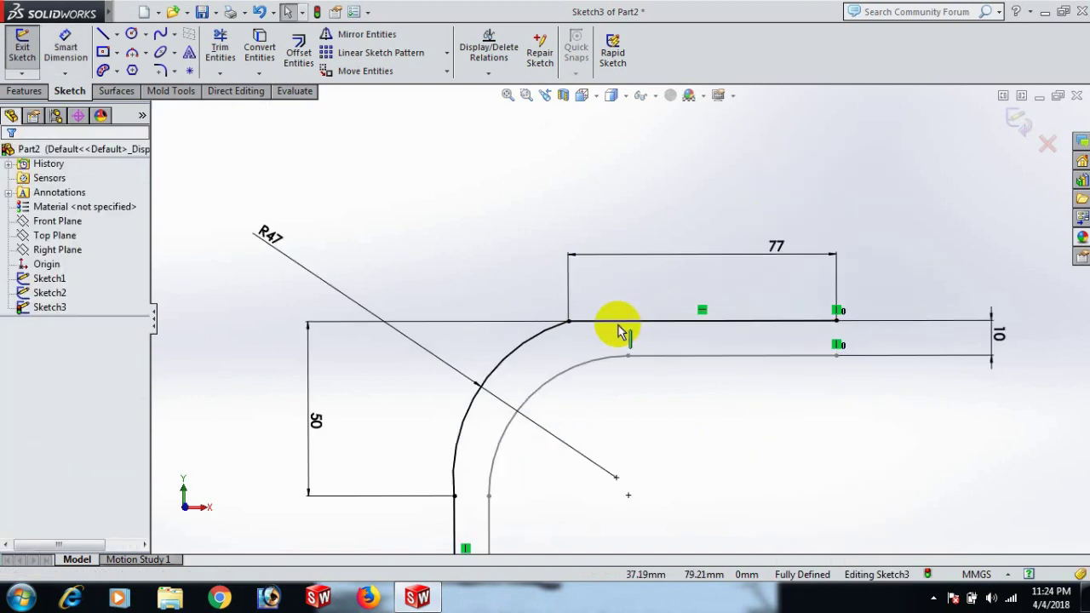
pyautogui.click(162, 71)
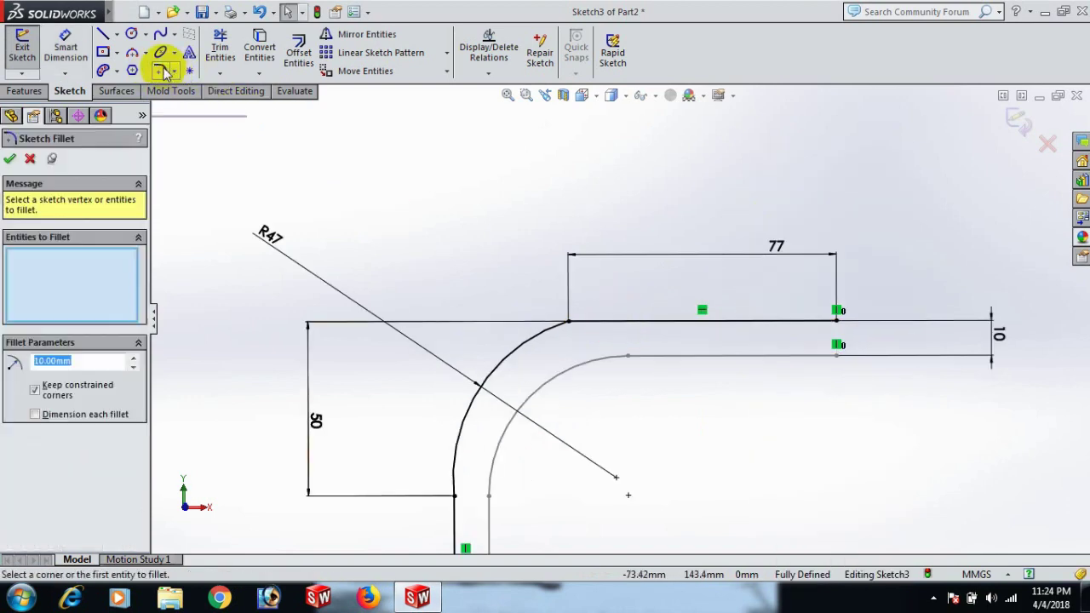
pyautogui.click(571, 327)
pyautogui.click(92, 363)
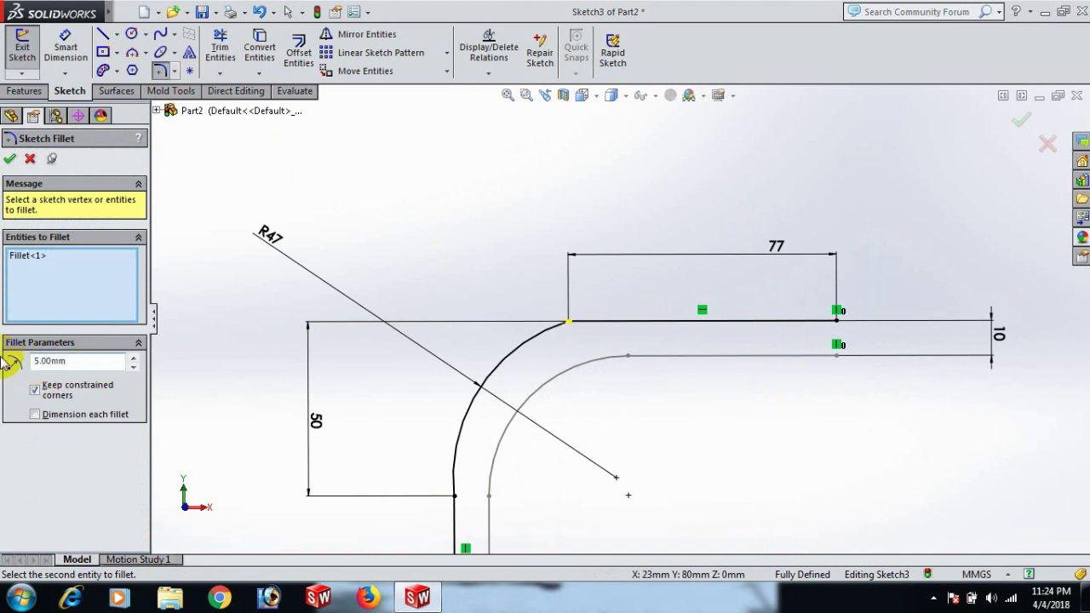
pyautogui.click(10, 161)
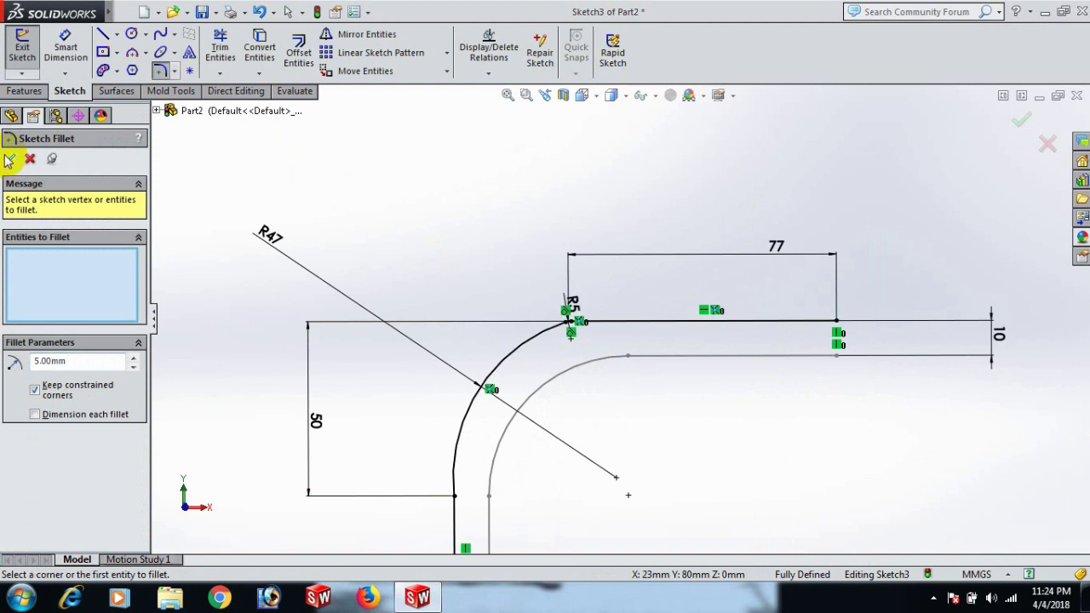
pyautogui.click(10, 159)
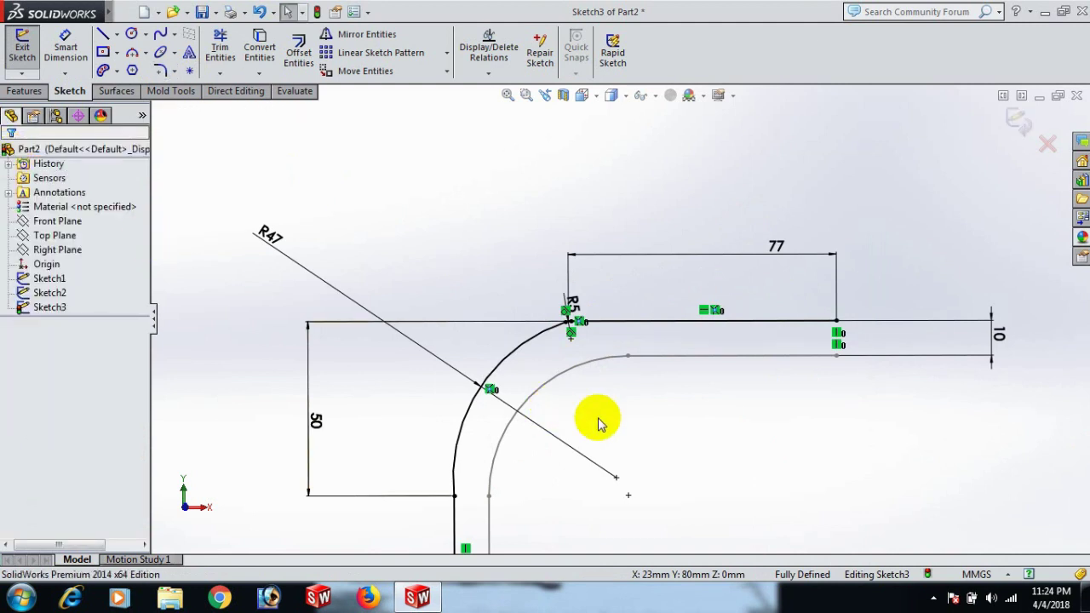
pyautogui.press('f')
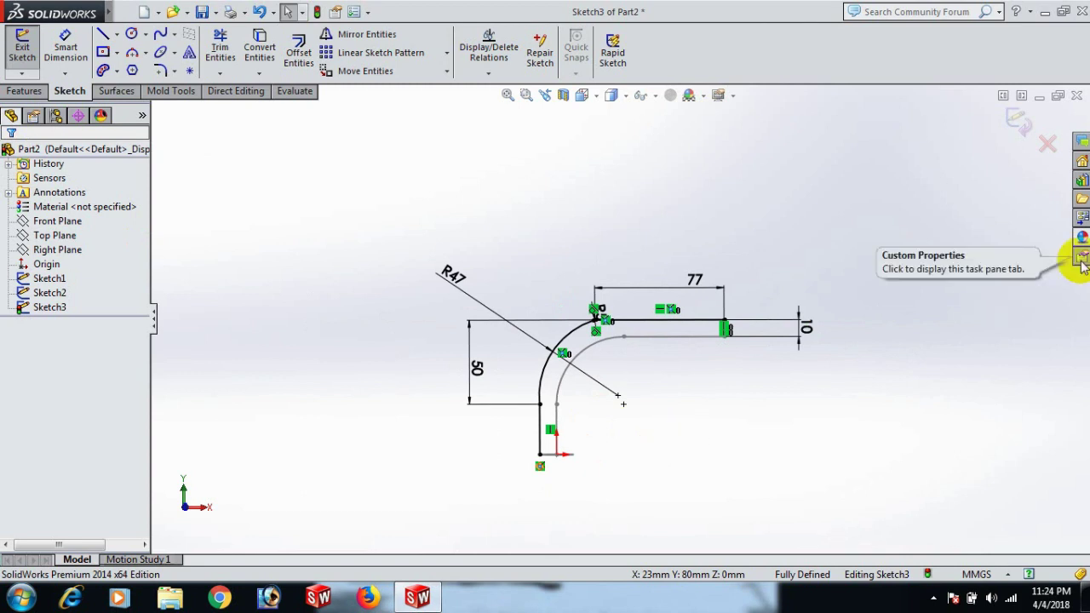
pyautogui.click(1017, 122)
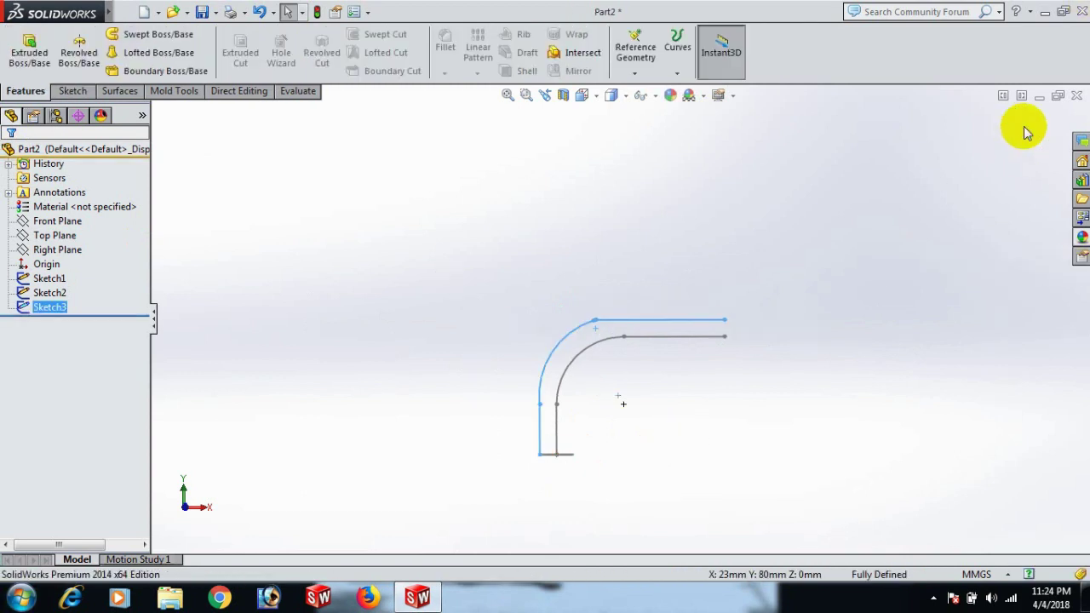
# Step: Start a Swept Boss/Base with the circle in Sketch2 as profile and the bent line in Sketch1 as path
pyautogui.moveTo(690, 241); pyautogui.dragTo(657, 298, button='middle')
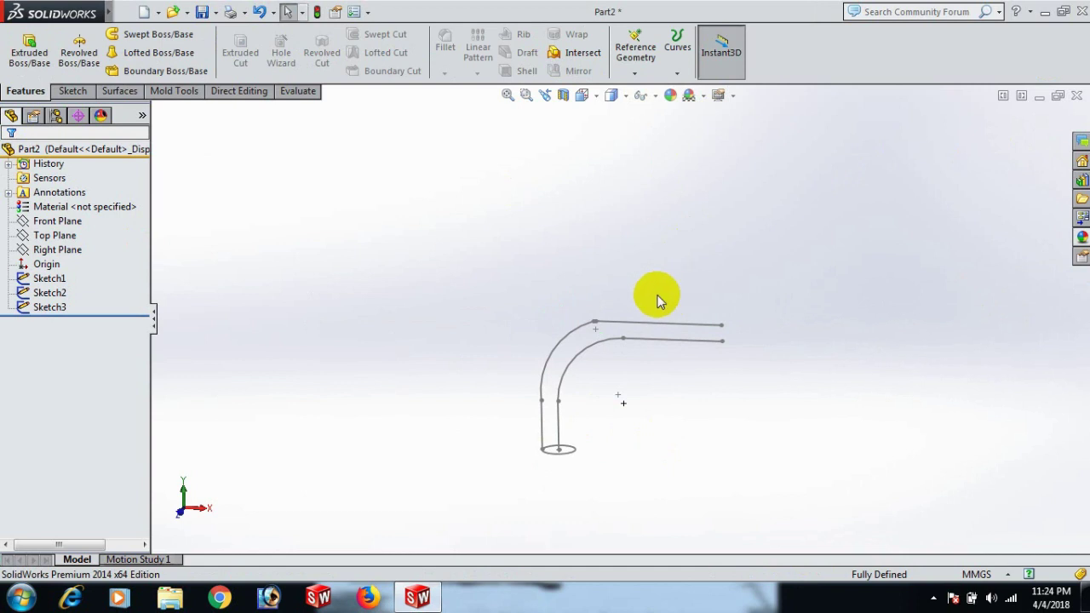
pyautogui.click(159, 36)
pyautogui.scroll(-3, 522, 457)
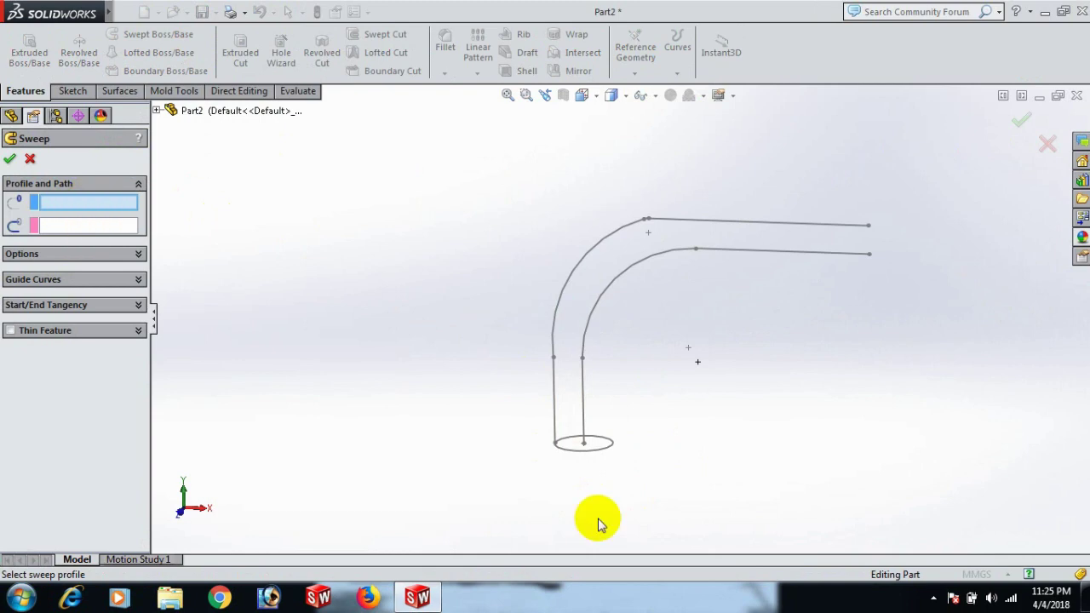
pyautogui.scroll(-2, 603, 477)
pyautogui.scroll(-2, 608, 451)
pyautogui.click(607, 411)
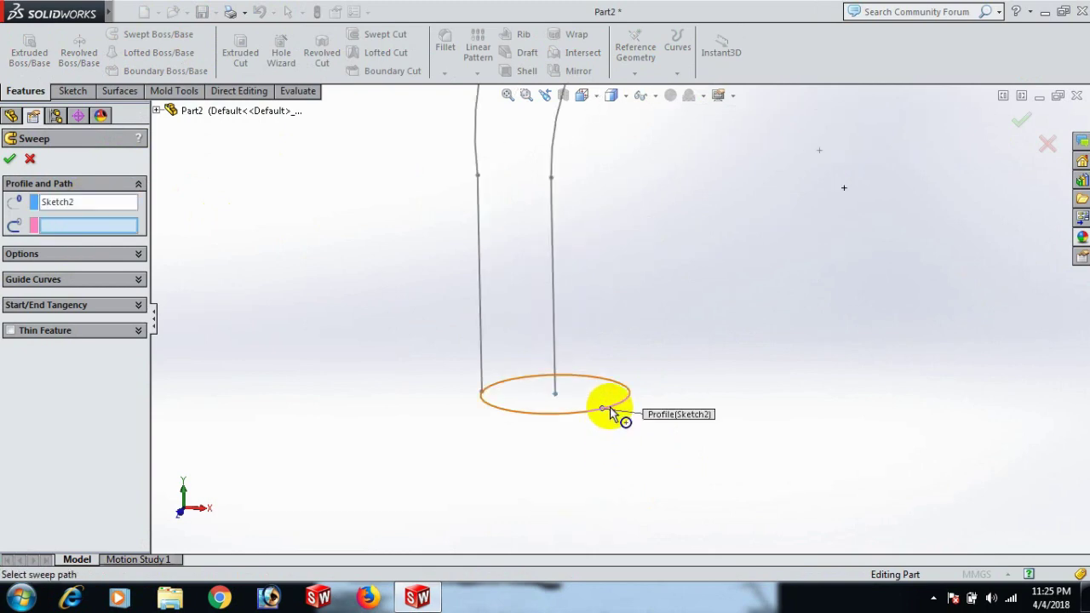
pyautogui.click(553, 271)
pyautogui.scroll(4, 565, 275)
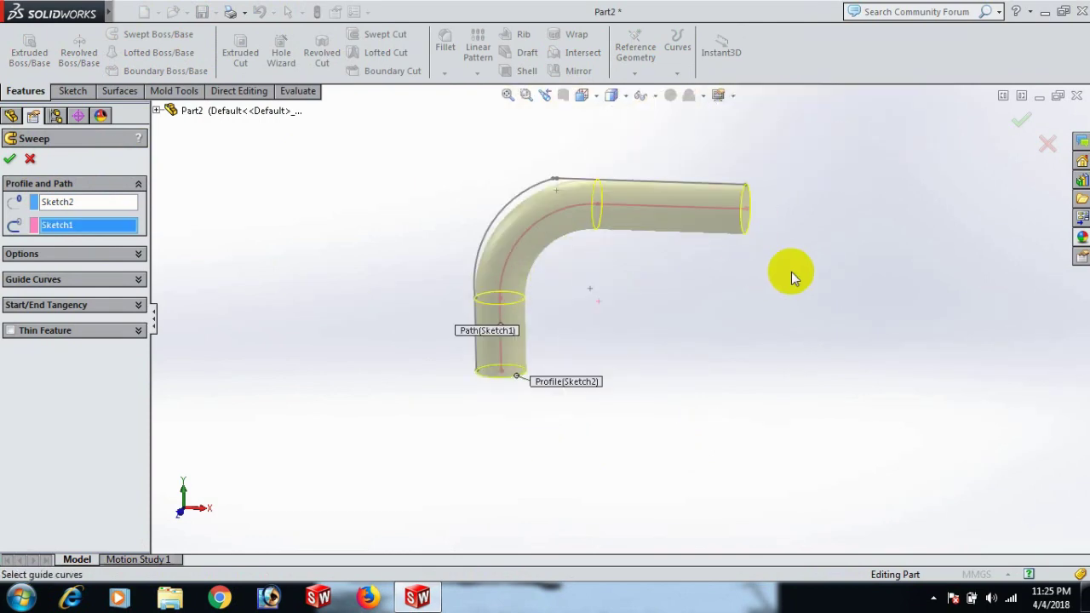
# Step: Add the outer curve, Sketch3, as the sweep's guide curve
pyautogui.click(51, 280)
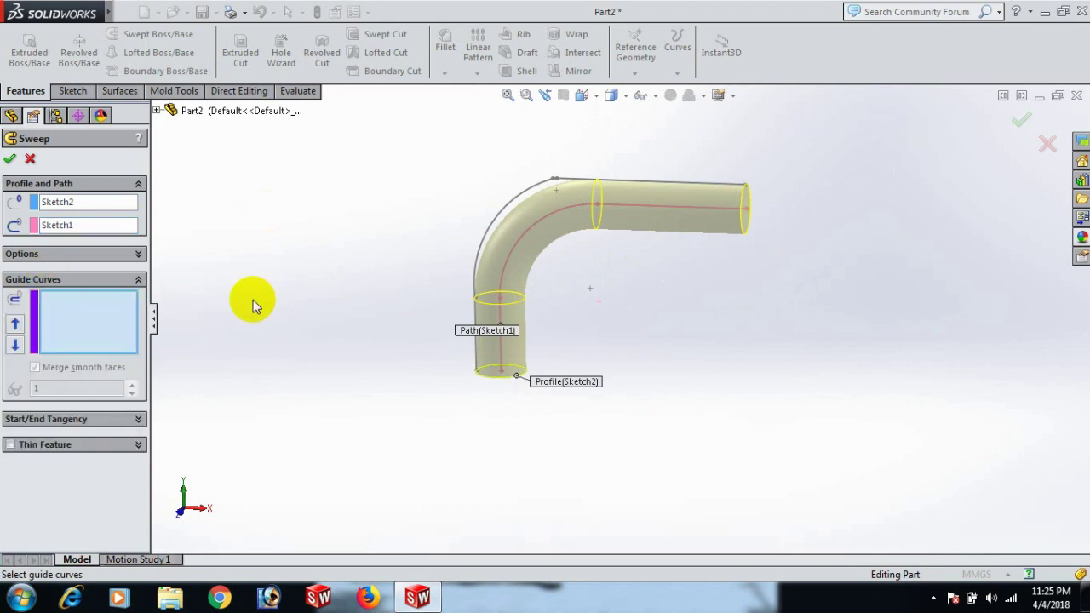
pyautogui.click(77, 312)
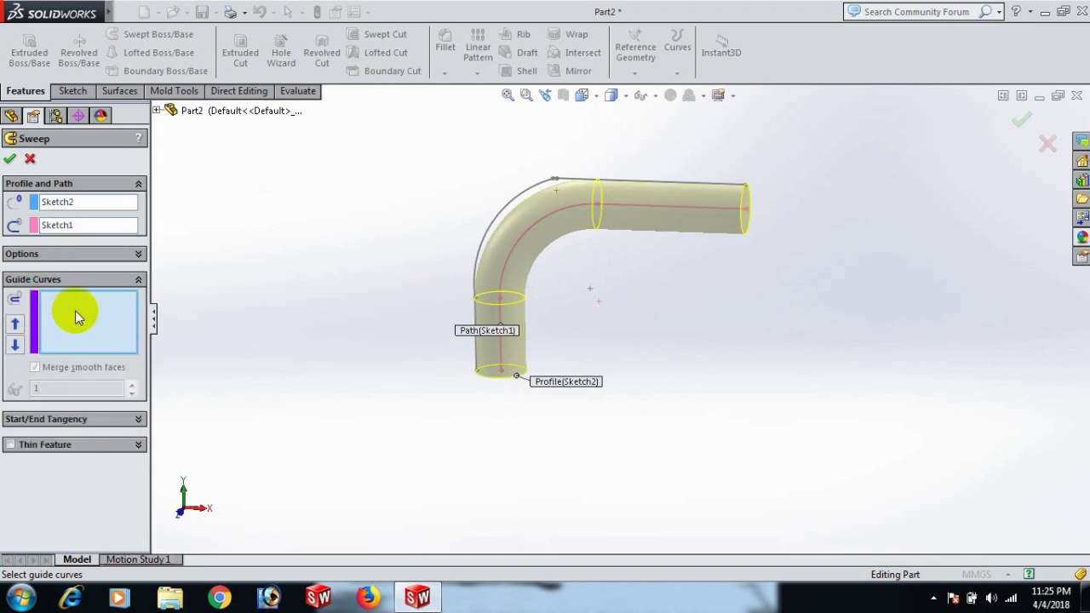
pyautogui.click(481, 252)
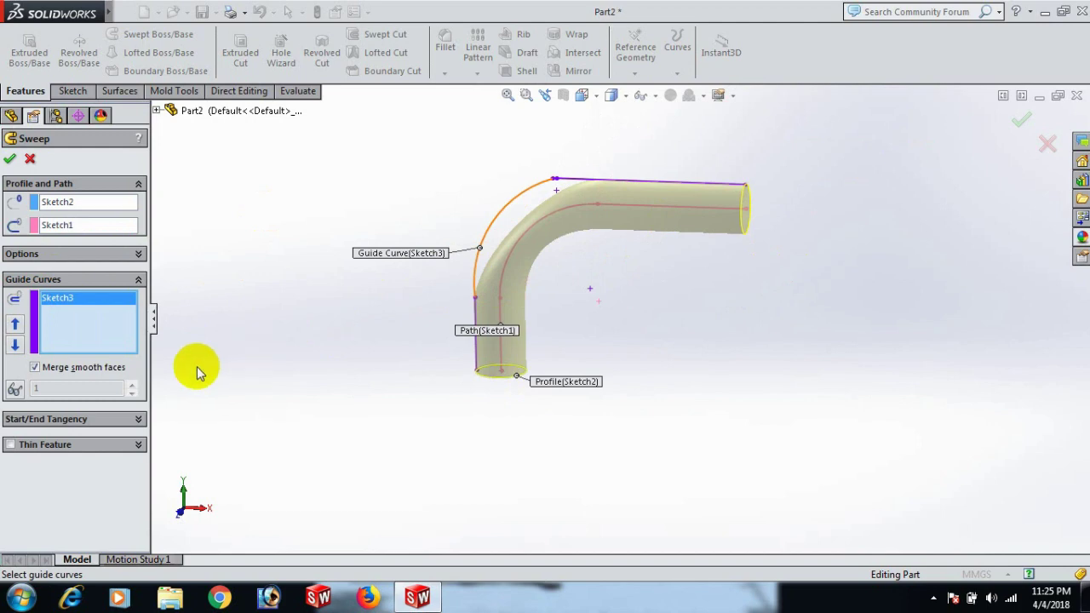
# Step: Make the sweep a One-Direction thin feature with 0.50 mm wall thickness and complete it
pyautogui.scroll(-2, 813, 273)
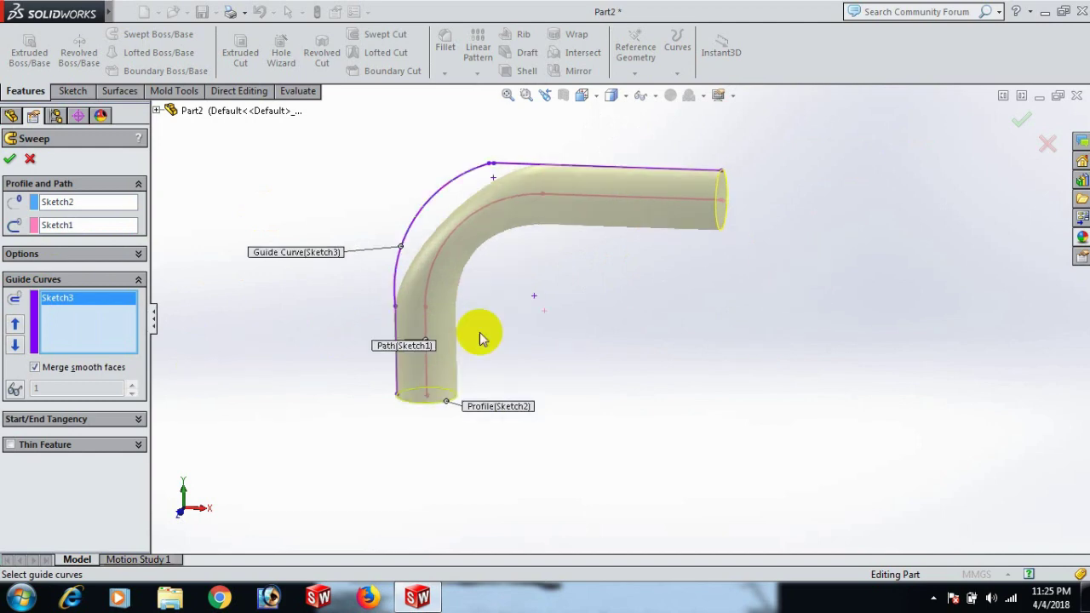
pyautogui.click(10, 444)
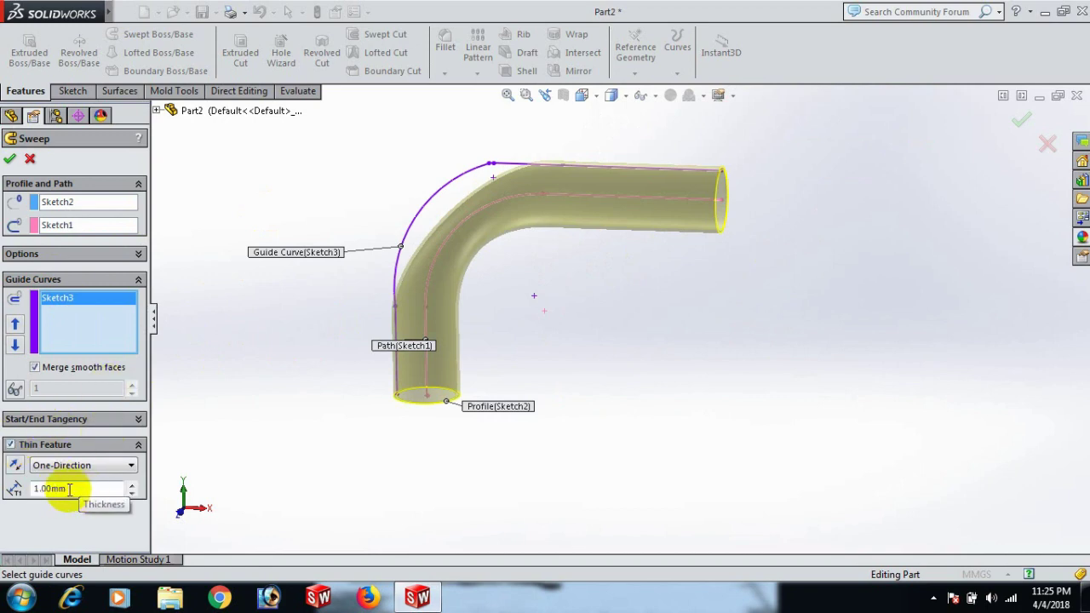
pyautogui.click(15, 465)
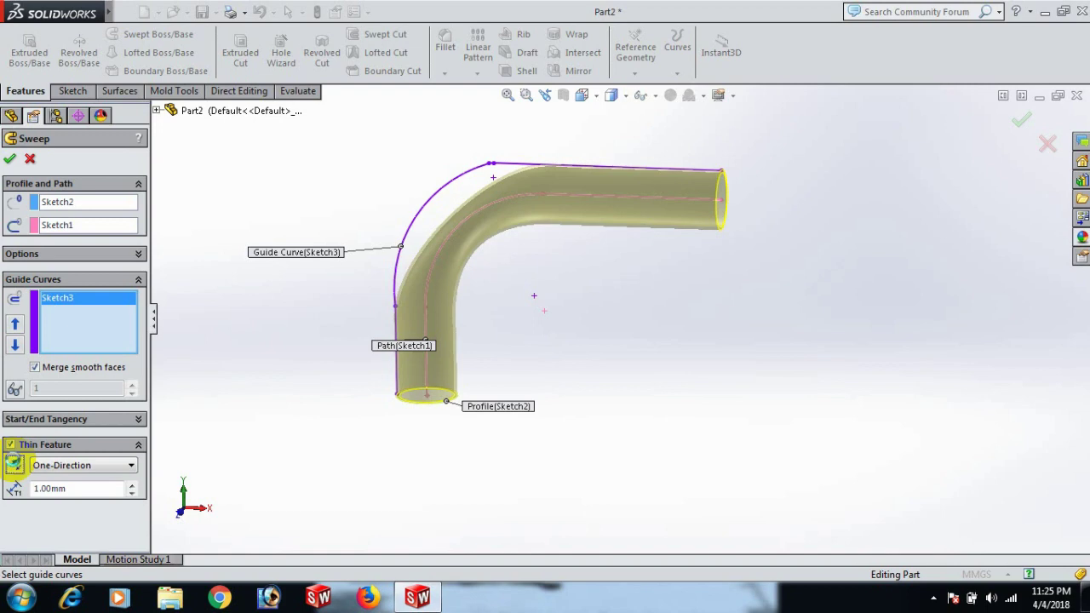
pyautogui.moveTo(90, 489); pyautogui.dragTo(13, 491)
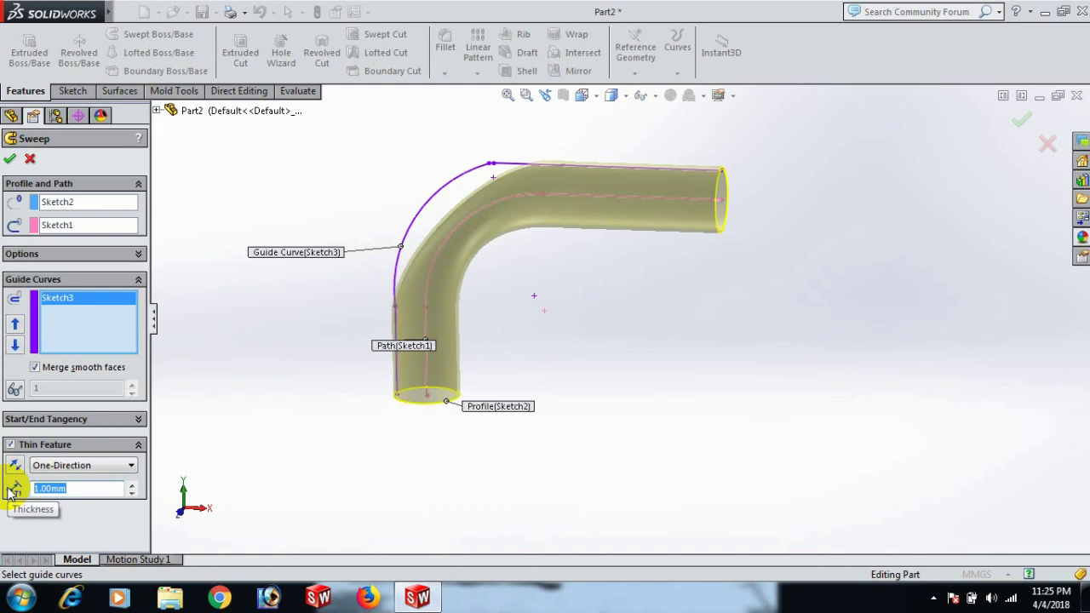
pyautogui.press('Return')
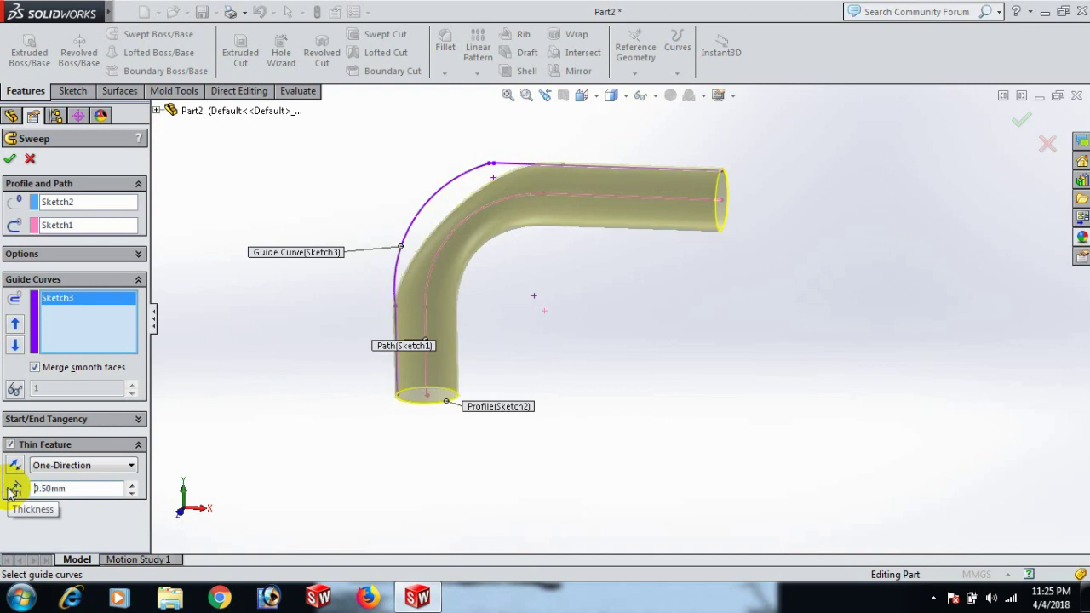
pyautogui.click(10, 156)
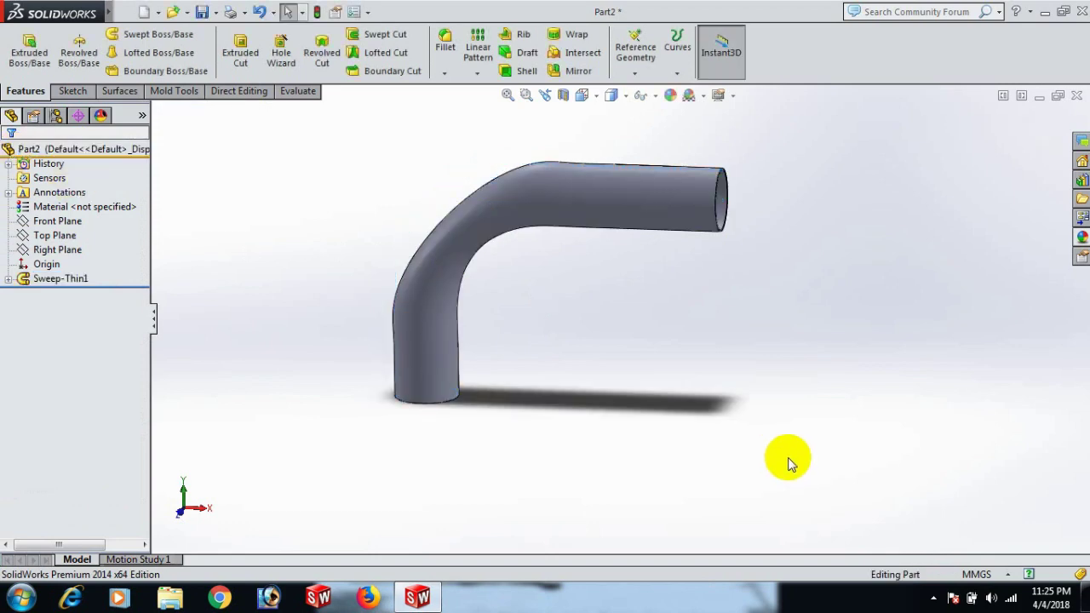
# Step: Show the pipe in the isometric view and examine its bend and open end
pyautogui.press('space')
pyautogui.click(907, 469)
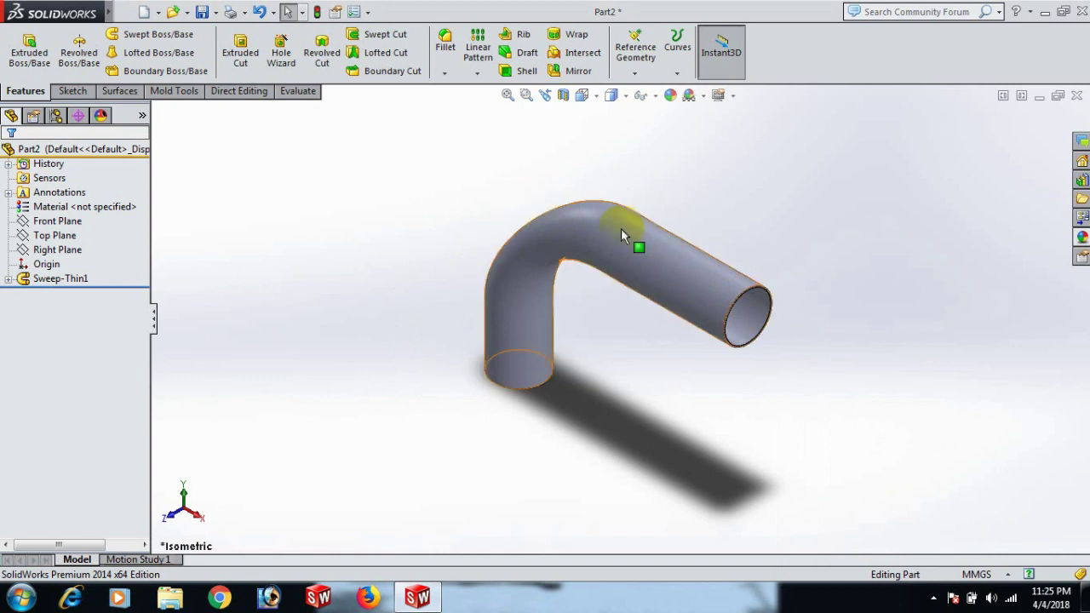
pyautogui.scroll(-2, 662, 248)
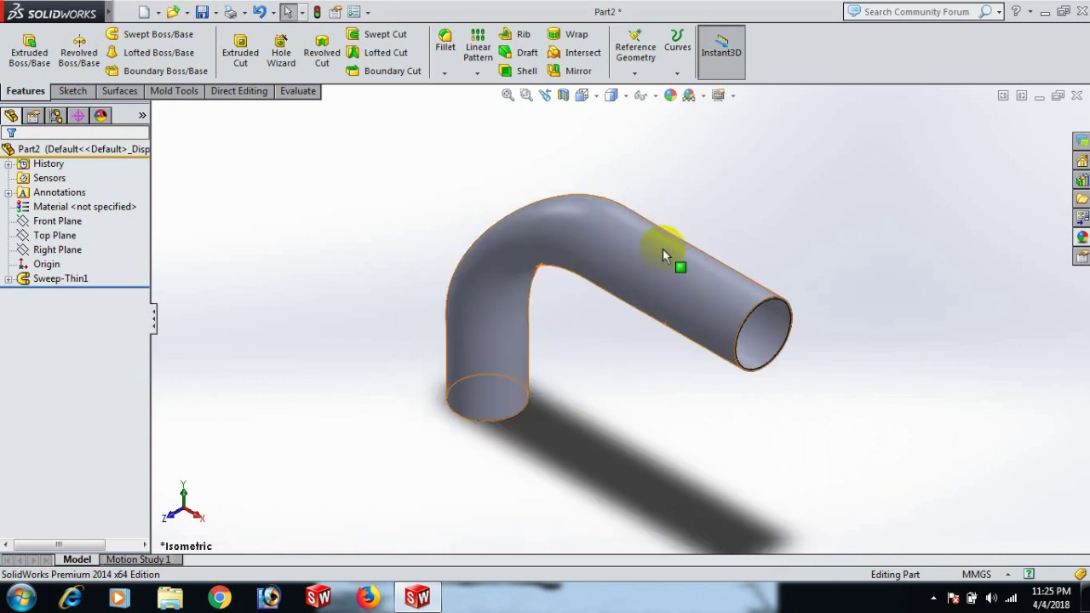
pyautogui.scroll(-1, 662, 248)
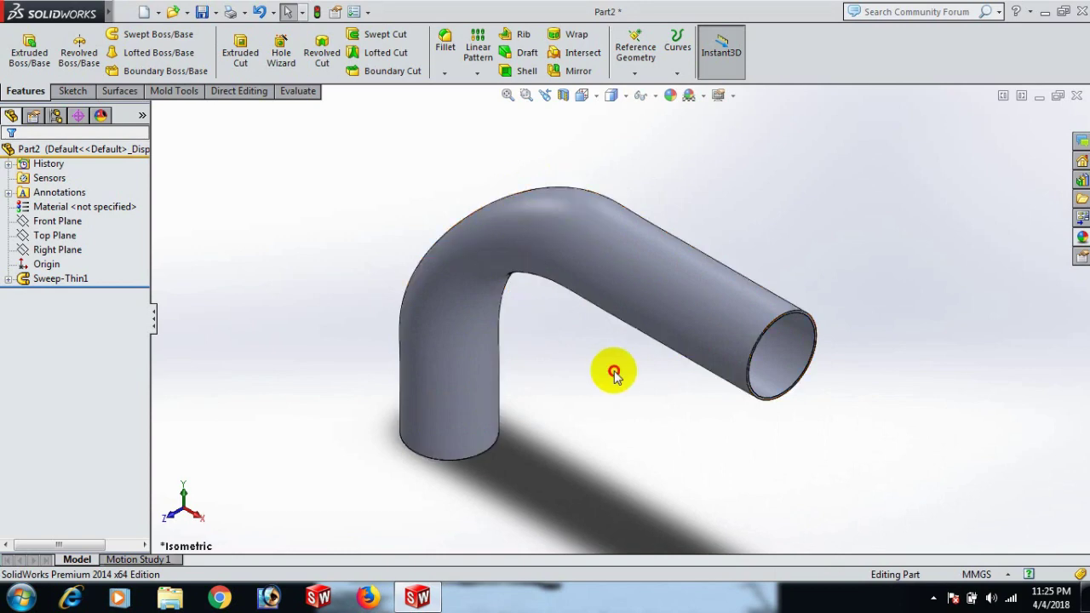
pyautogui.scroll(2, 616, 369)
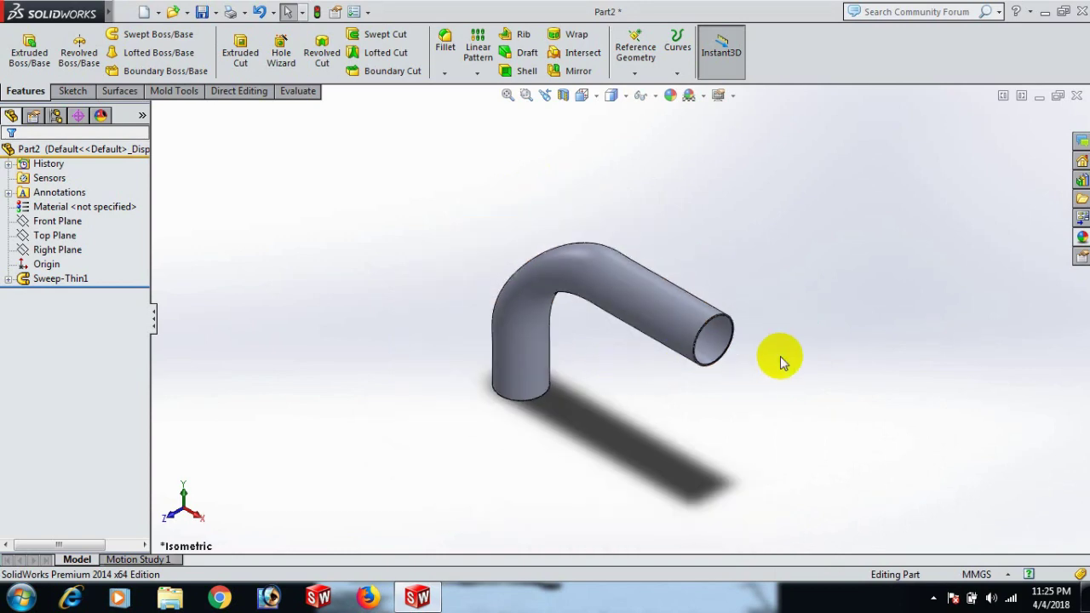
pyautogui.scroll(-1, 780, 356)
# Step: Assign the PVC 0.007 Plasticized material from the Plastics category to the part
pyautogui.click(106, 210)
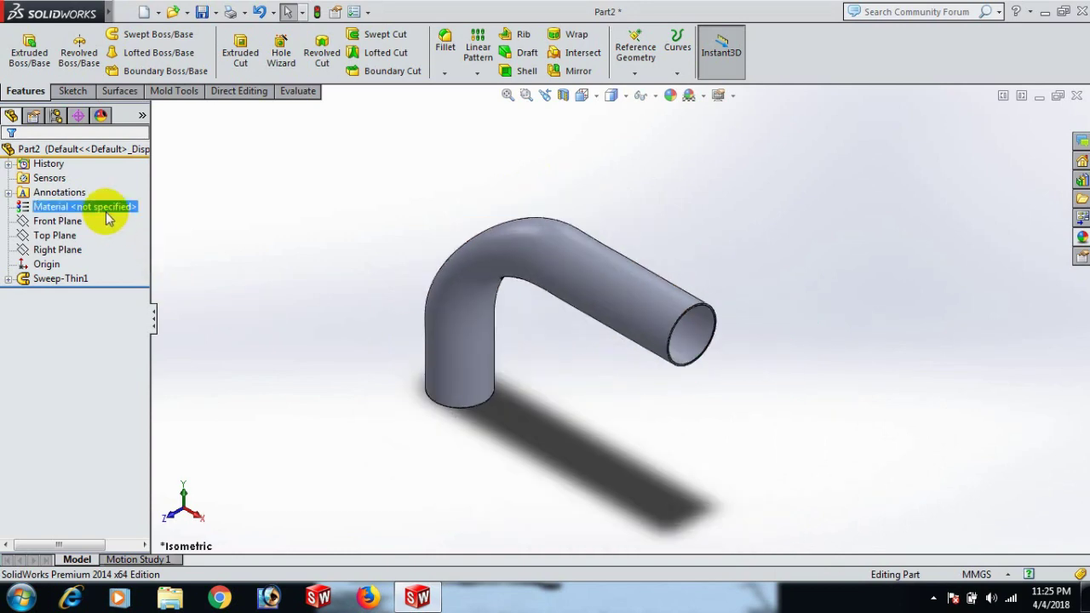
pyautogui.rightClick(107, 216)
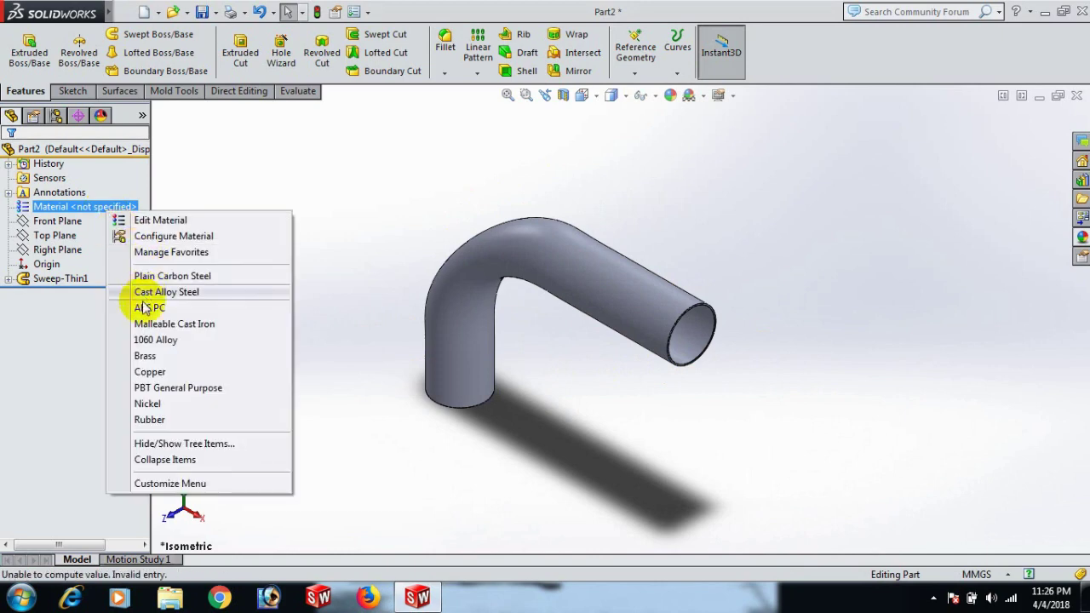
pyautogui.click(173, 220)
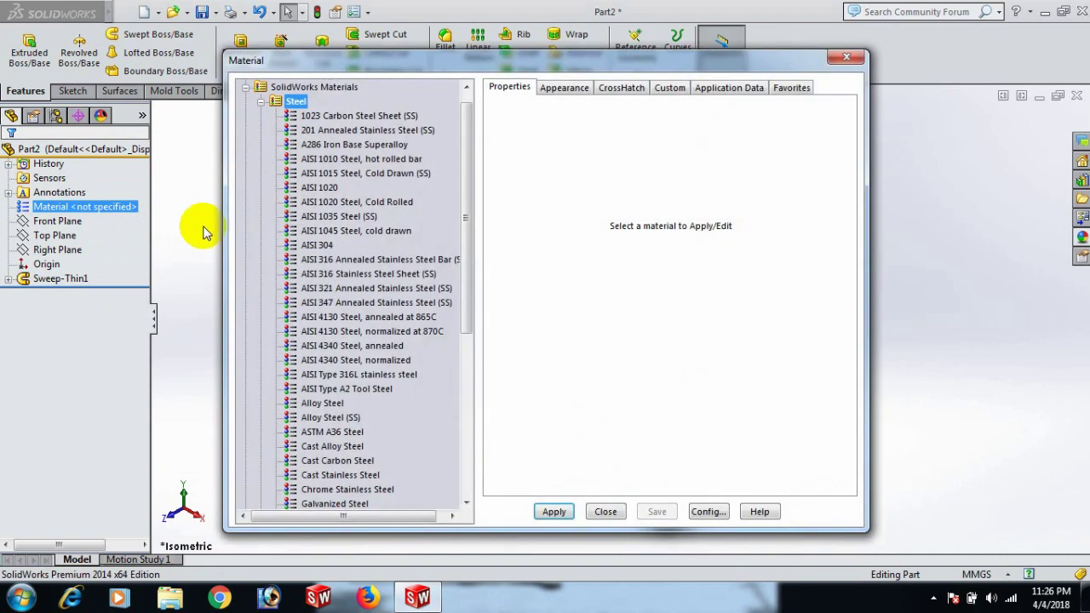
pyautogui.moveTo(469, 244); pyautogui.dragTo(450, 384)
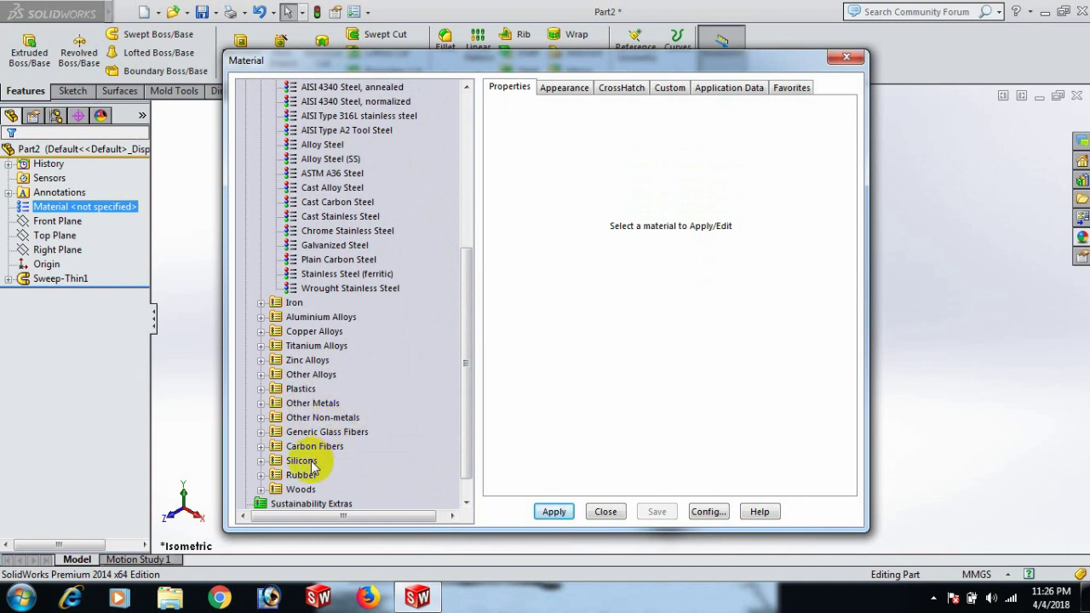
pyautogui.click(262, 389)
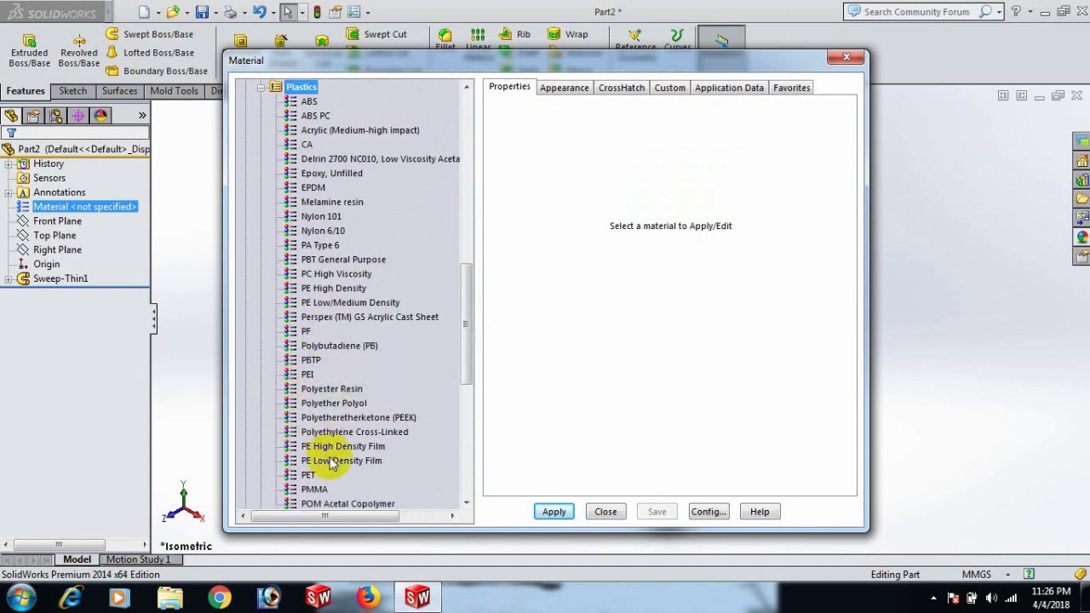
pyautogui.moveTo(459, 362); pyautogui.dragTo(465, 424)
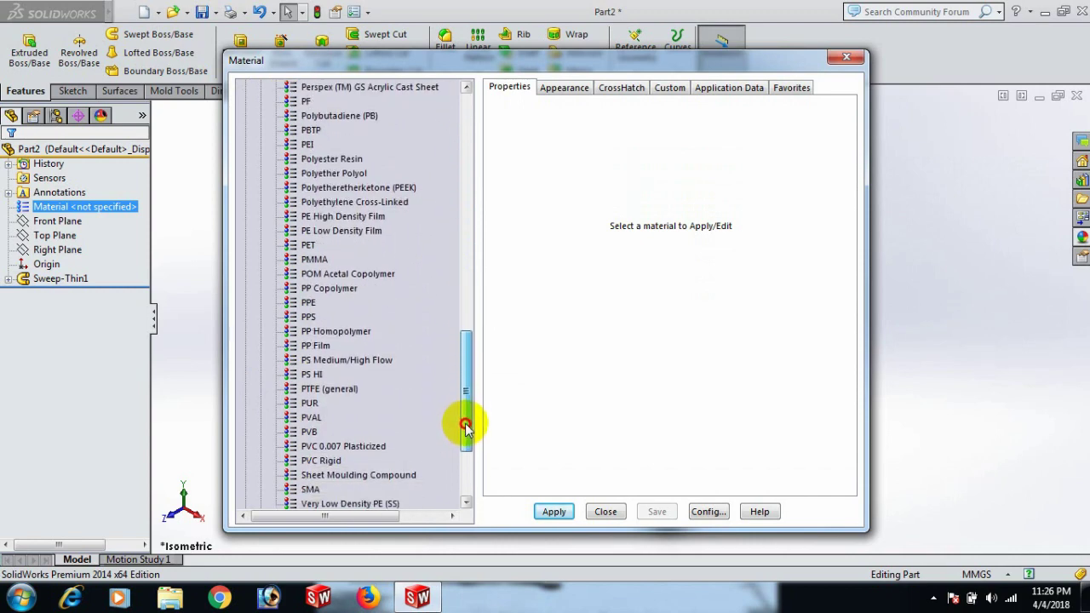
pyautogui.click(322, 447)
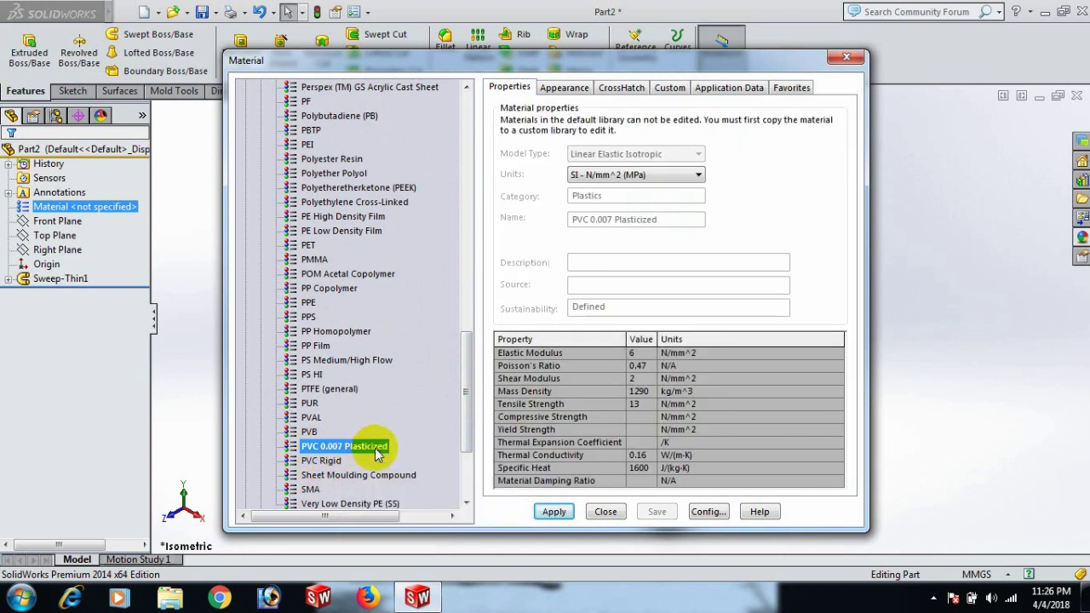
pyautogui.click(554, 513)
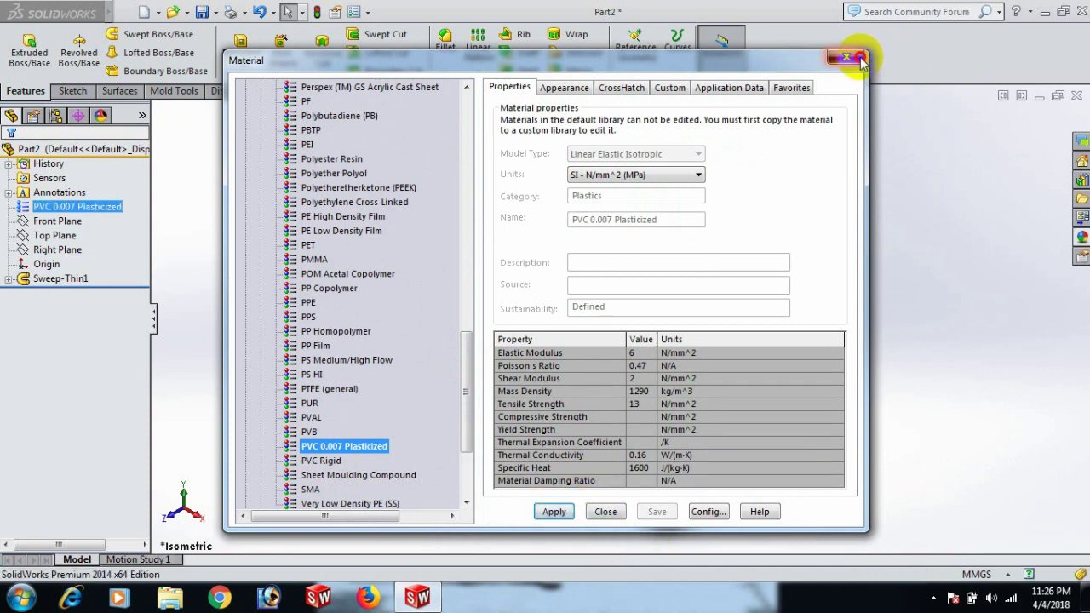
pyautogui.click(846, 57)
pyautogui.click(850, 213)
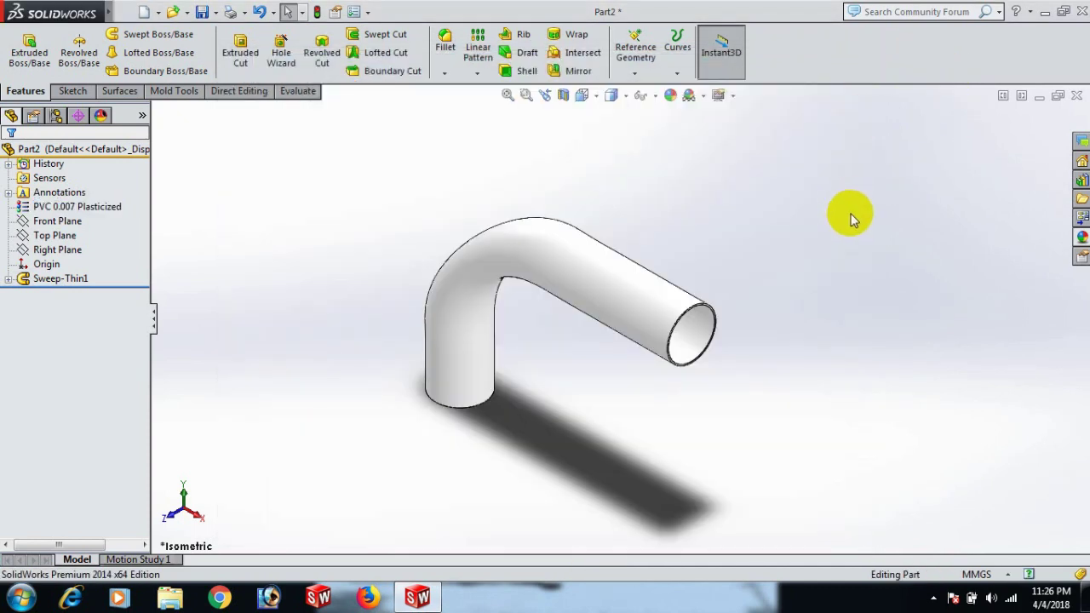
pyautogui.press('space')
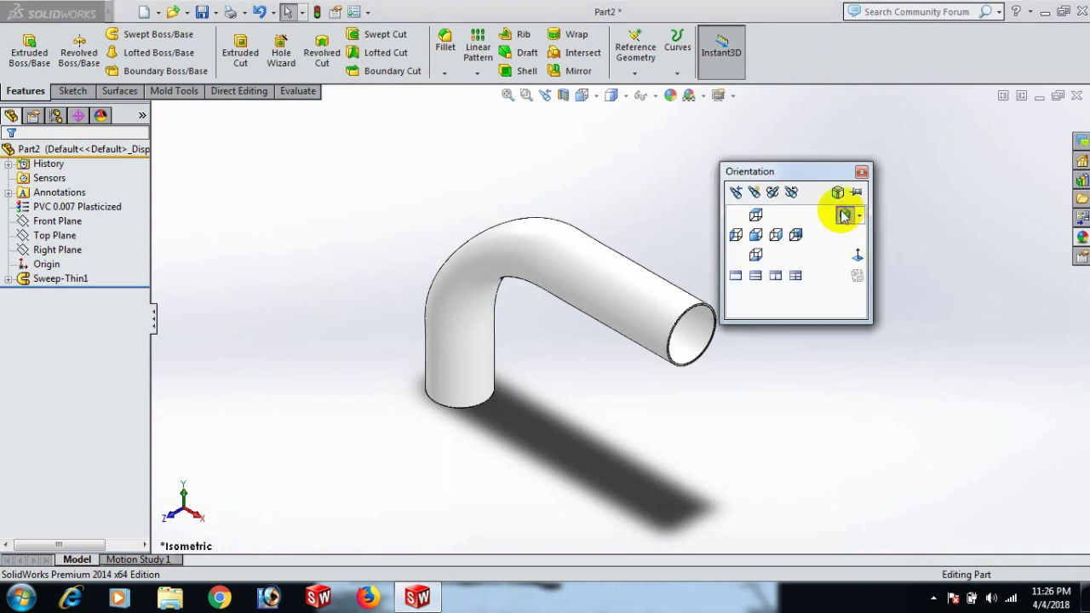
pyautogui.click(844, 214)
pyautogui.scroll(-2, 767, 250)
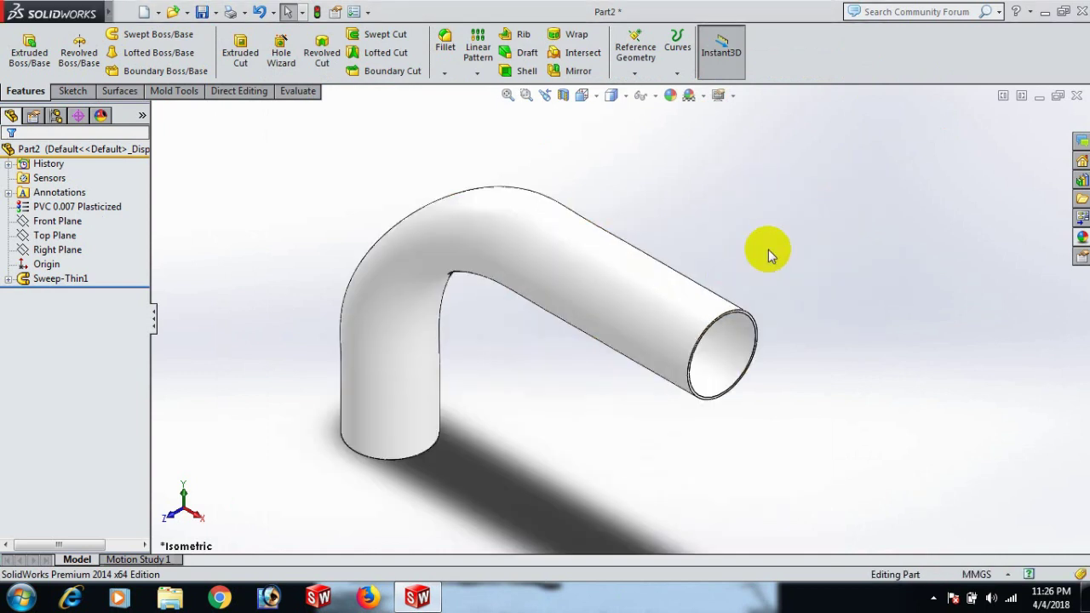
pyautogui.click(621, 252)
pyautogui.scroll(-1, 620, 254)
pyautogui.click(724, 181)
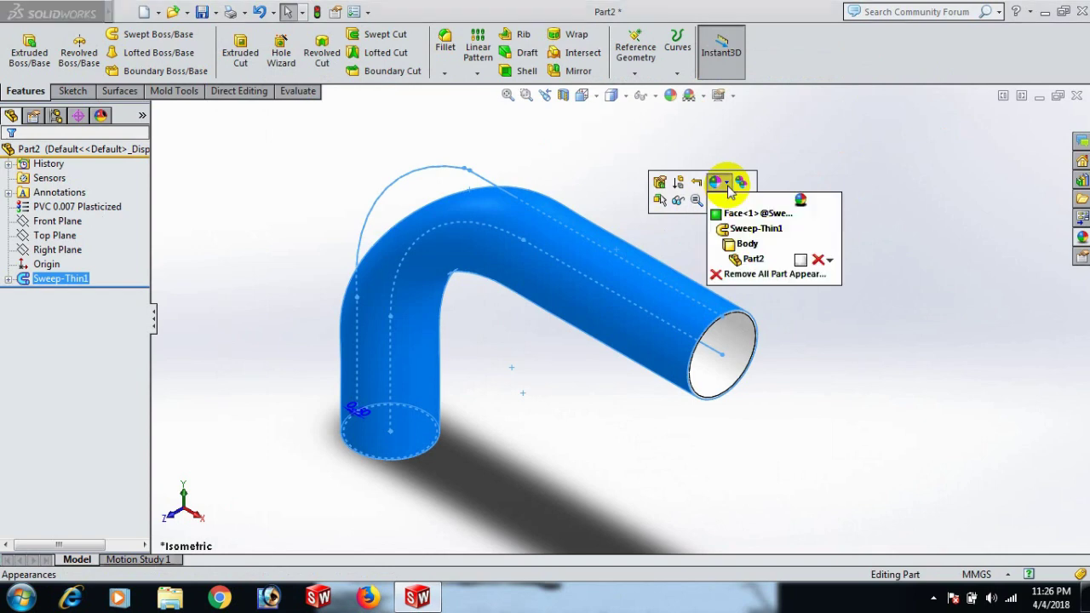
pyautogui.click(743, 245)
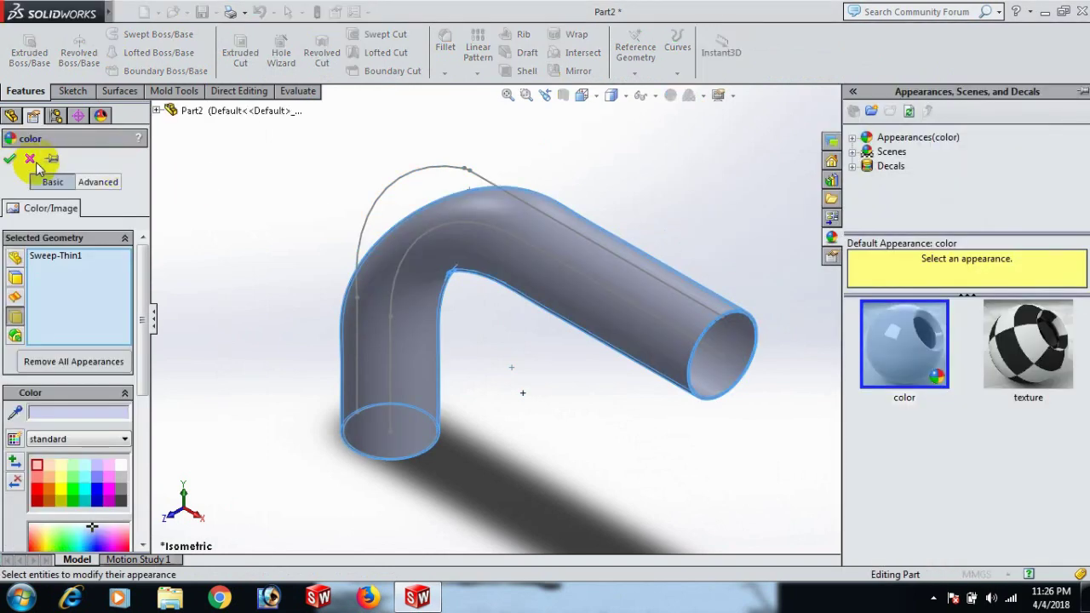
pyautogui.click(32, 159)
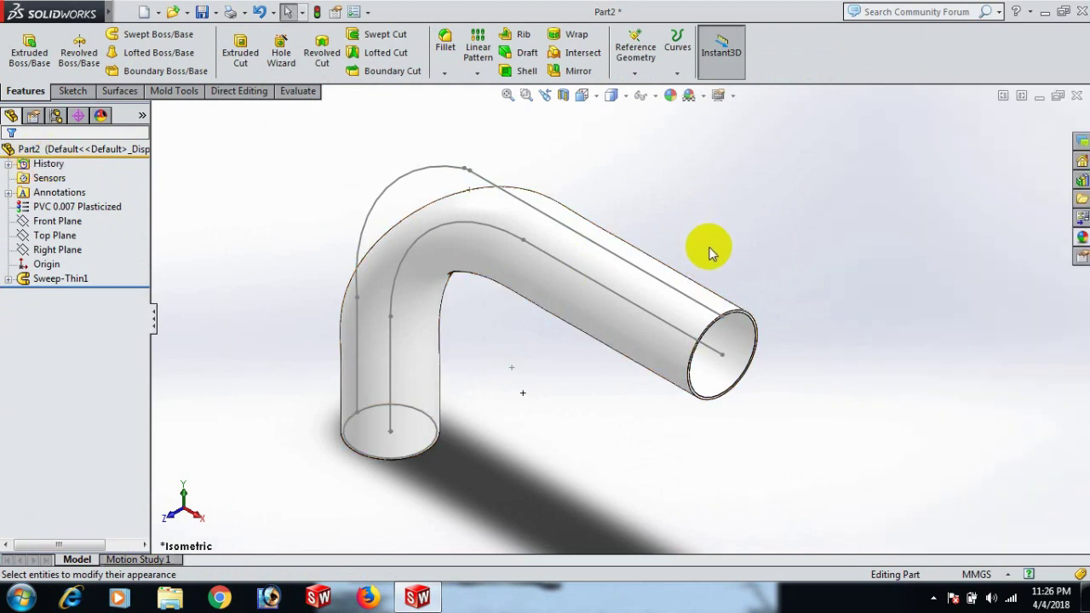
# Step: Undo the part's material assignment
pyautogui.hotkey('ctrl', 'z')
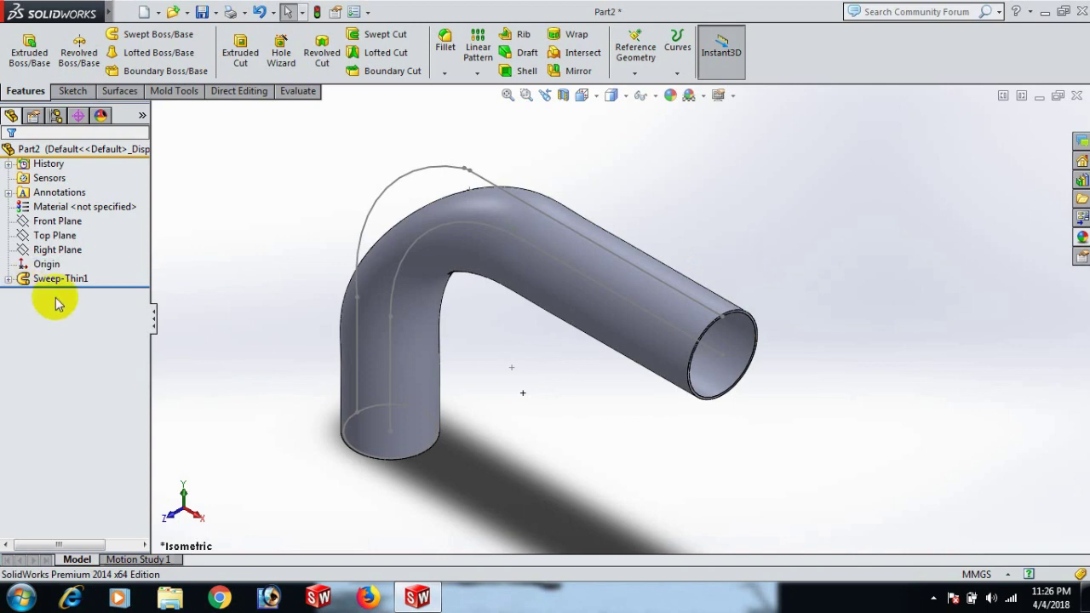
# Step: Edit the part's material and apply PVC 0.007 Plasticized from the Plastics category
pyautogui.rightClick(109, 214)
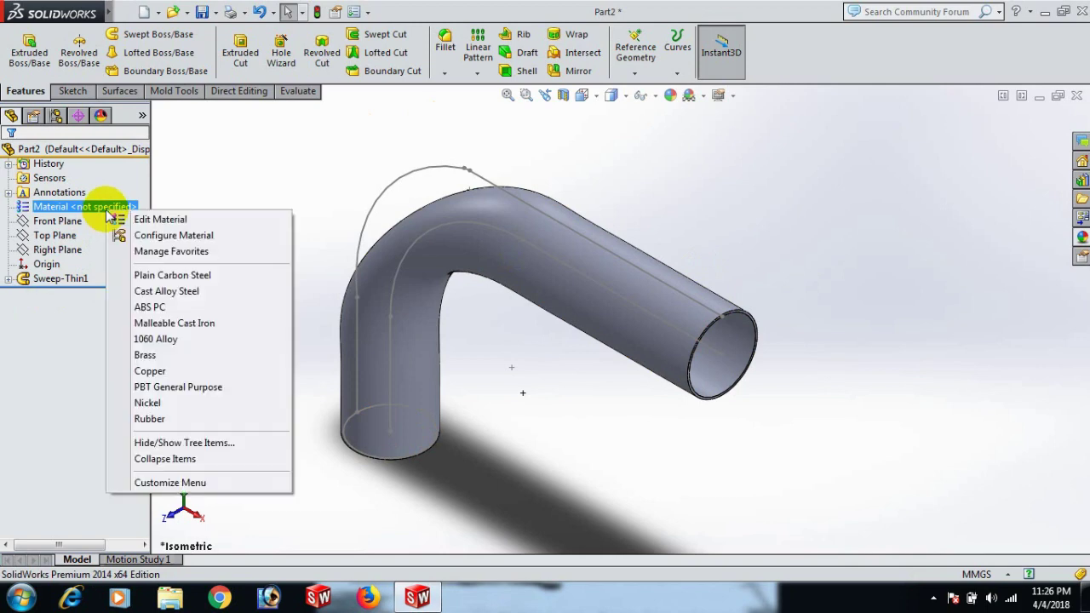
pyautogui.click(151, 219)
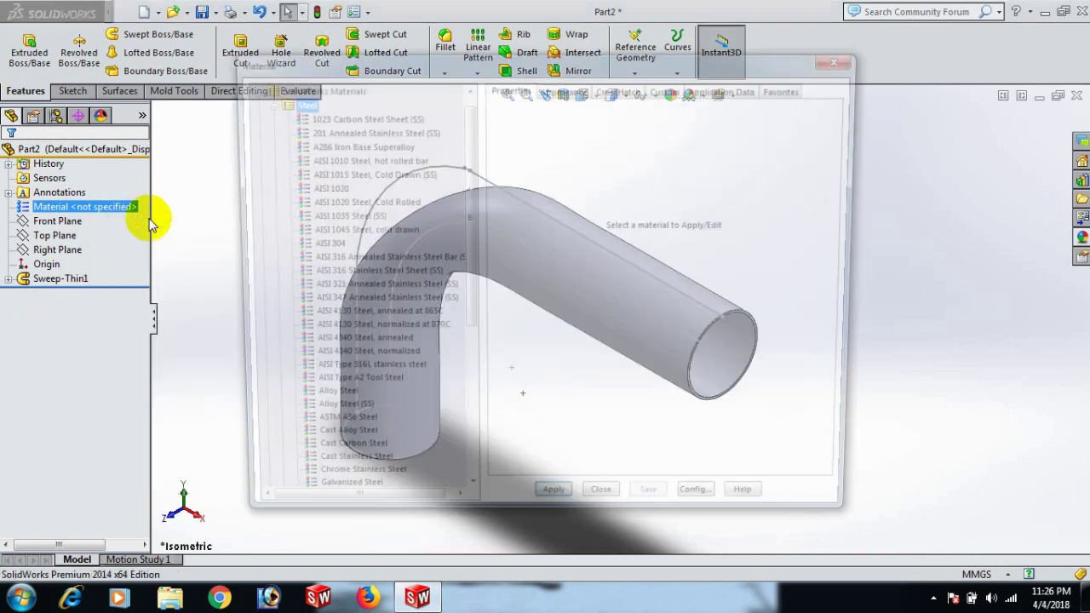
pyautogui.moveTo(466, 287); pyautogui.dragTo(474, 453)
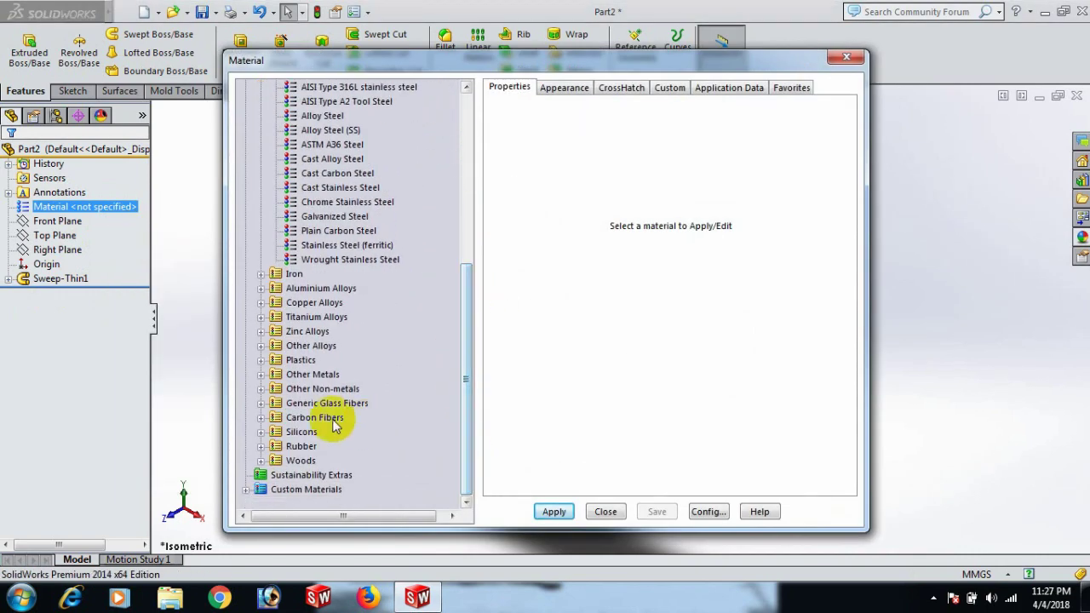
pyautogui.click(260, 360)
pyautogui.scroll(-3, 354, 379)
pyautogui.scroll(-2, 354, 379)
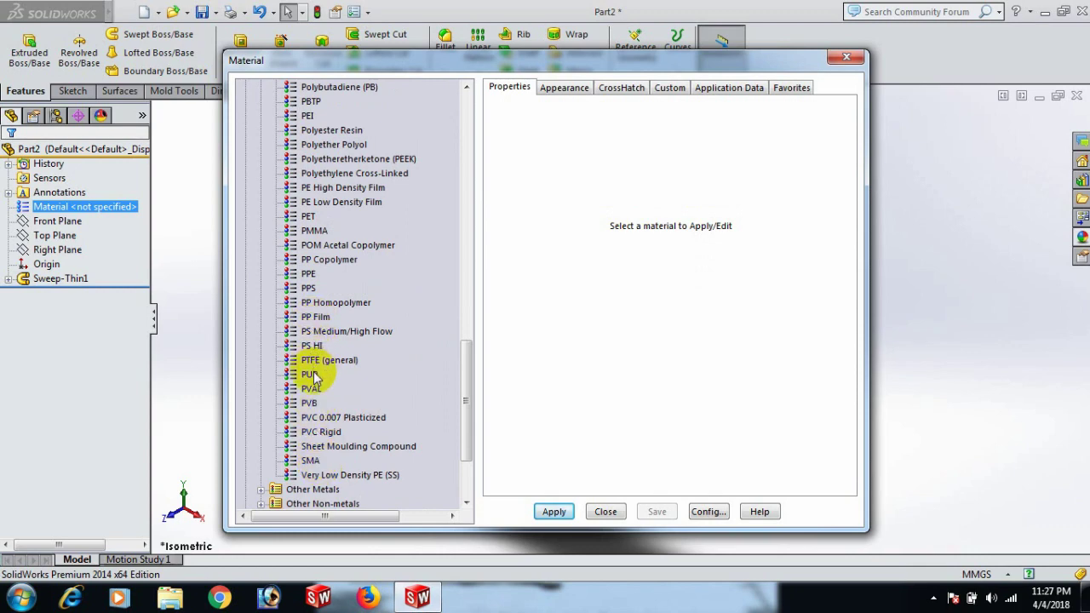
pyautogui.click(324, 419)
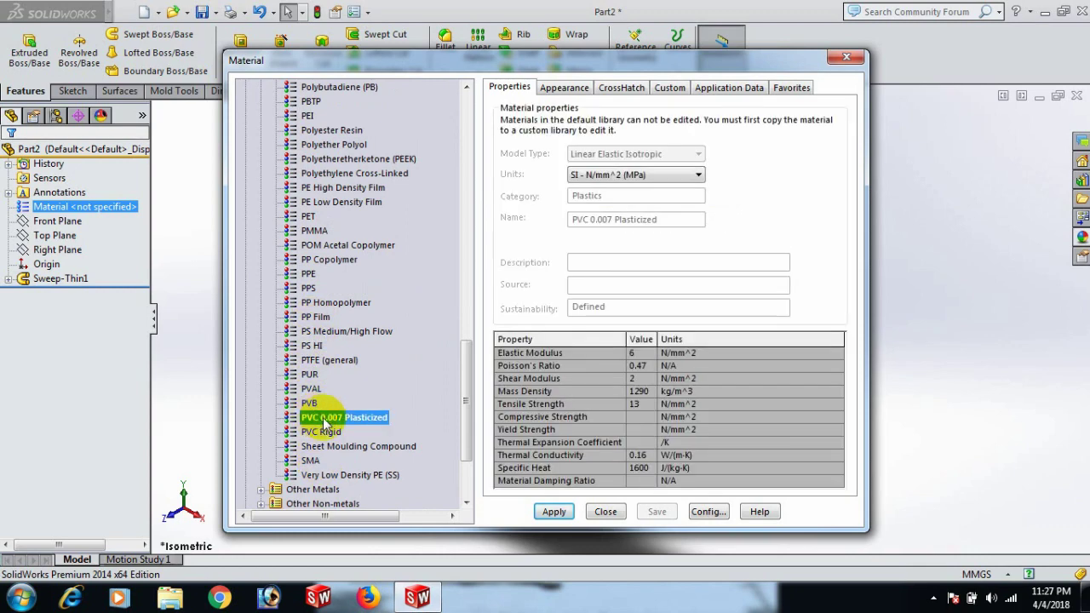
pyautogui.click(554, 511)
pyautogui.click(847, 59)
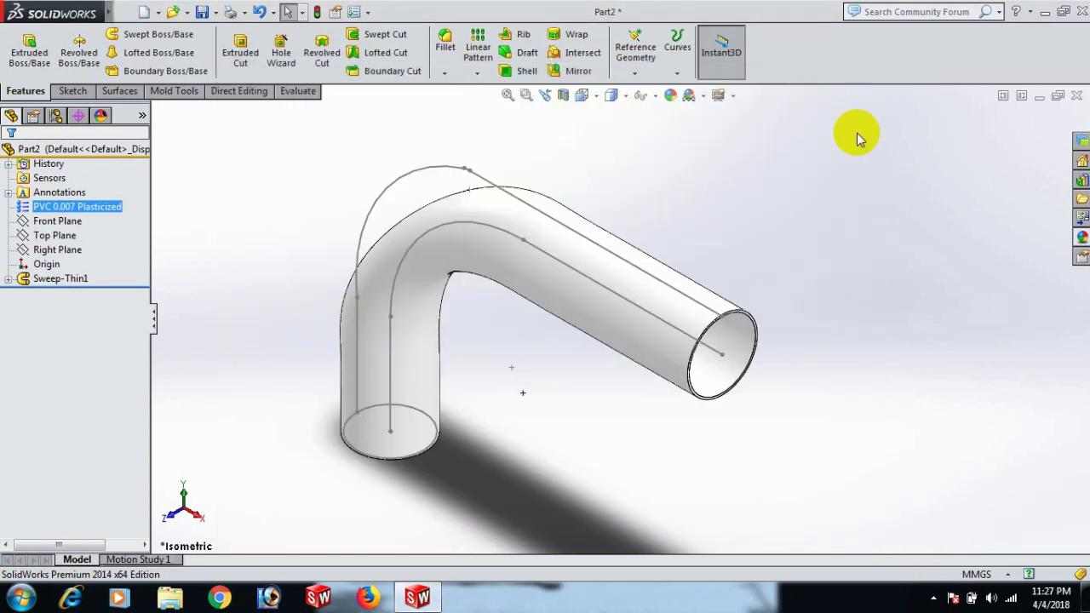
# Step: Hide the swept pipe feature, Sweep-Thin1
pyautogui.click(412, 175)
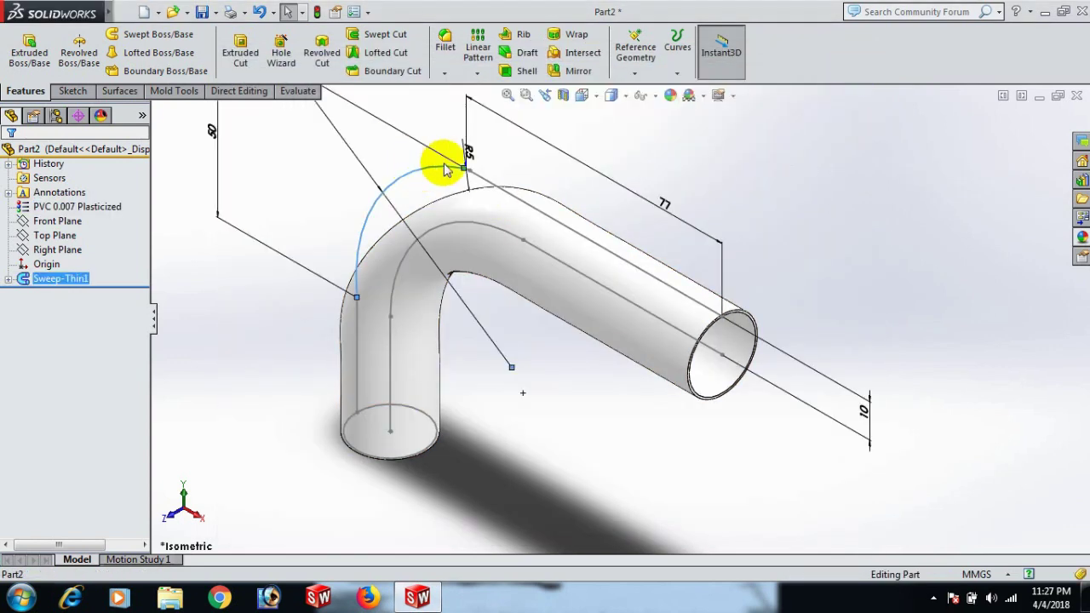
pyautogui.click(224, 264)
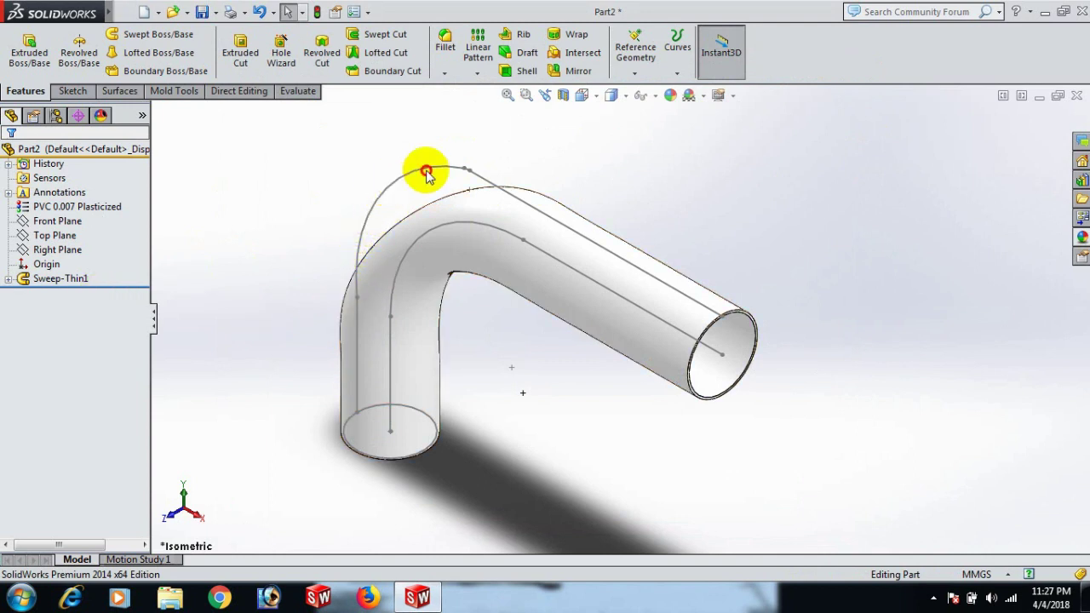
pyautogui.click(45, 265)
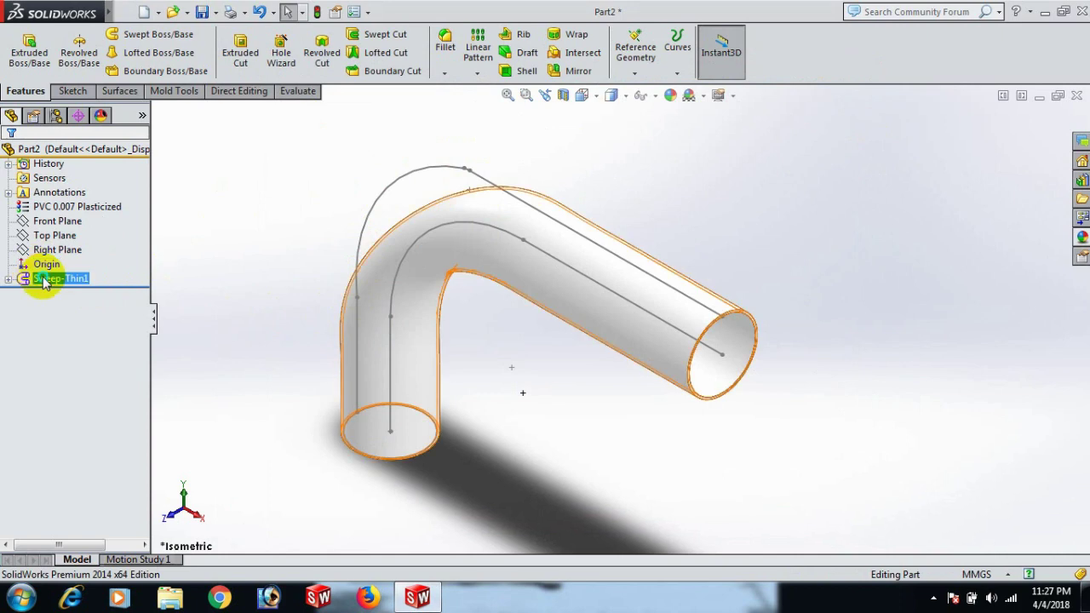
pyautogui.rightClick(42, 278)
pyautogui.click(55, 250)
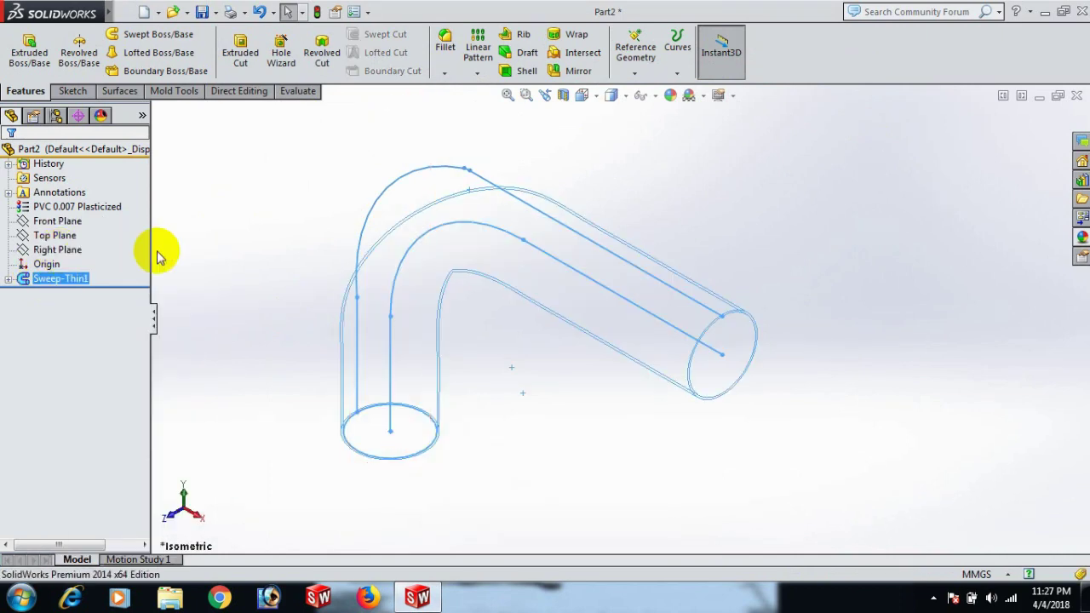
# Step: Undo the hiding of the swept pipe feature
pyautogui.click(266, 243)
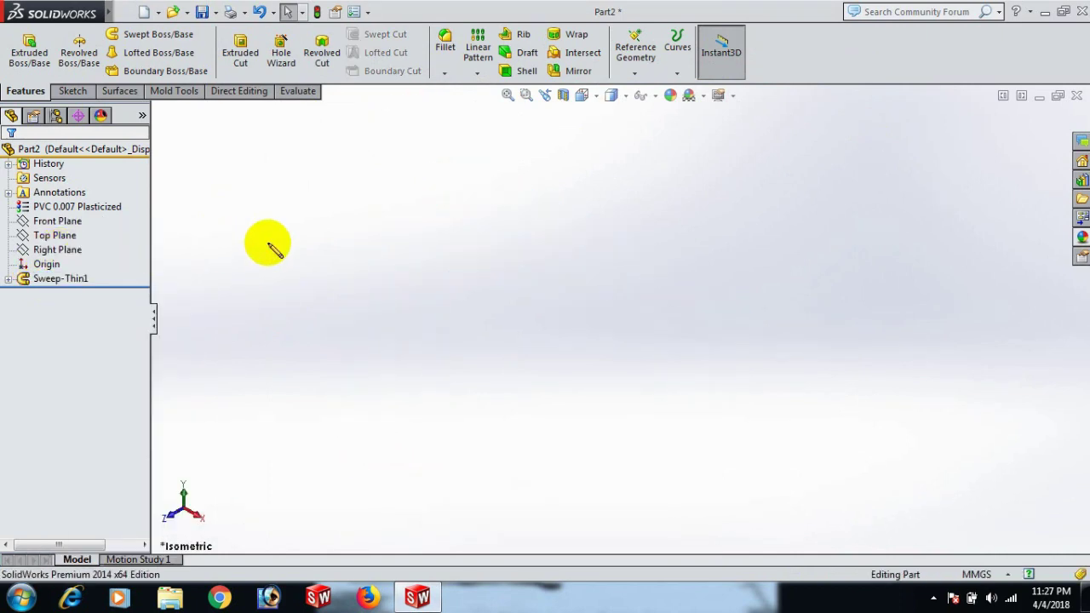
pyautogui.hotkey('ctrl', 'z')
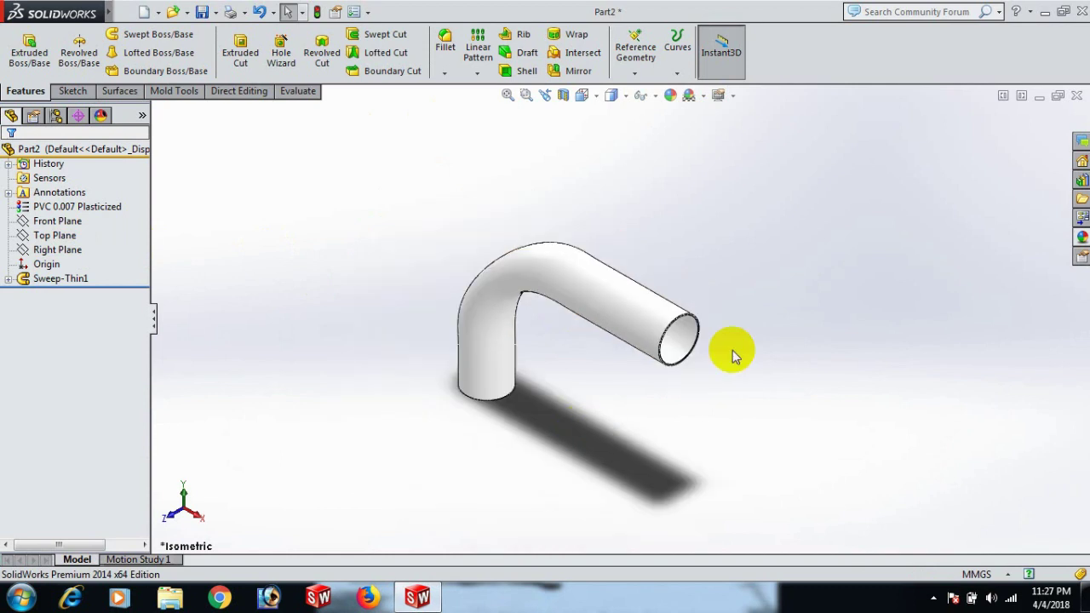
pyautogui.scroll(-2, 766, 326)
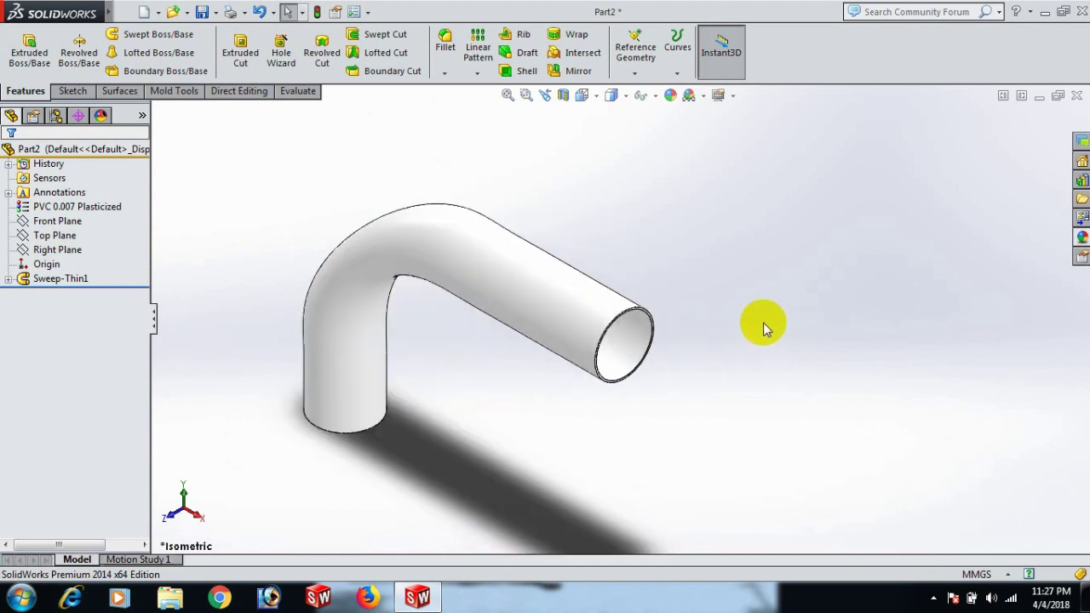
pyautogui.click(72, 279)
pyautogui.rightClick(482, 250)
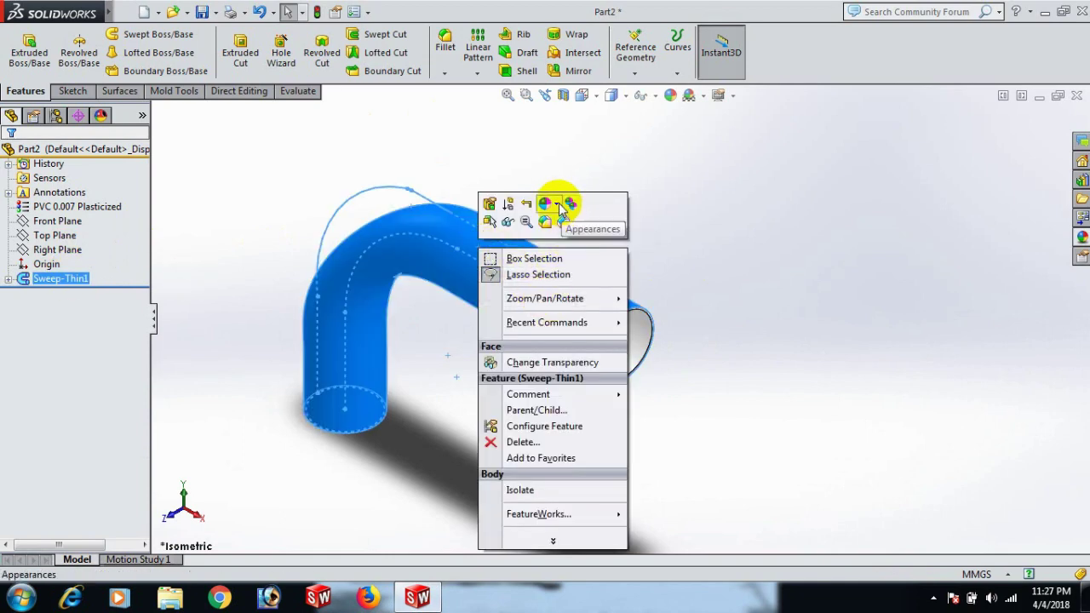
pyautogui.click(559, 207)
pyautogui.click(784, 269)
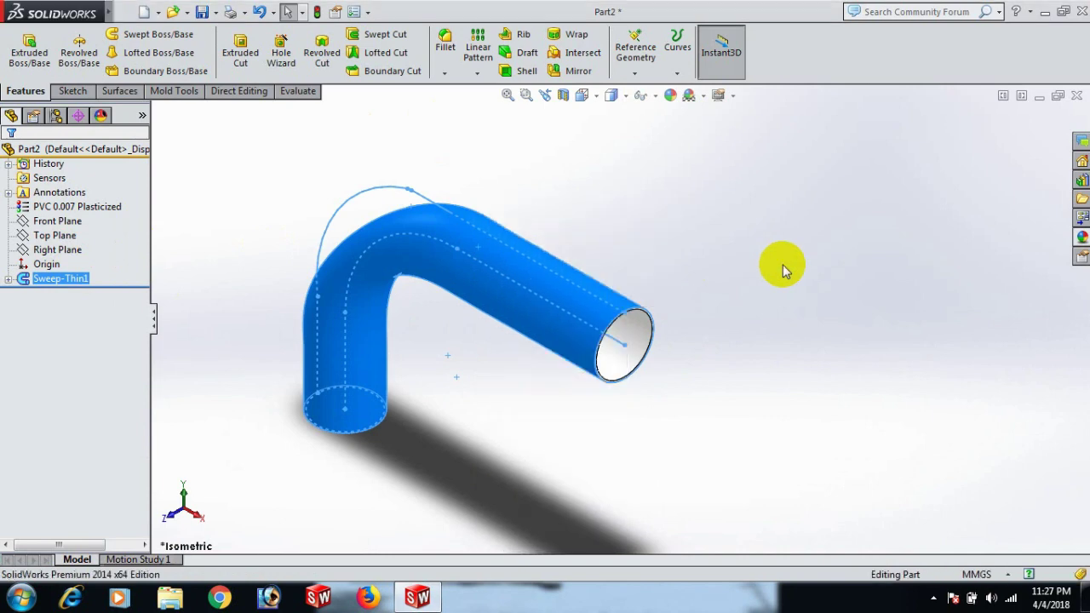
pyautogui.click(784, 269)
# Step: Edit the appearance of the whole part and apply the white colour from the standard swatches
pyautogui.rightClick(75, 282)
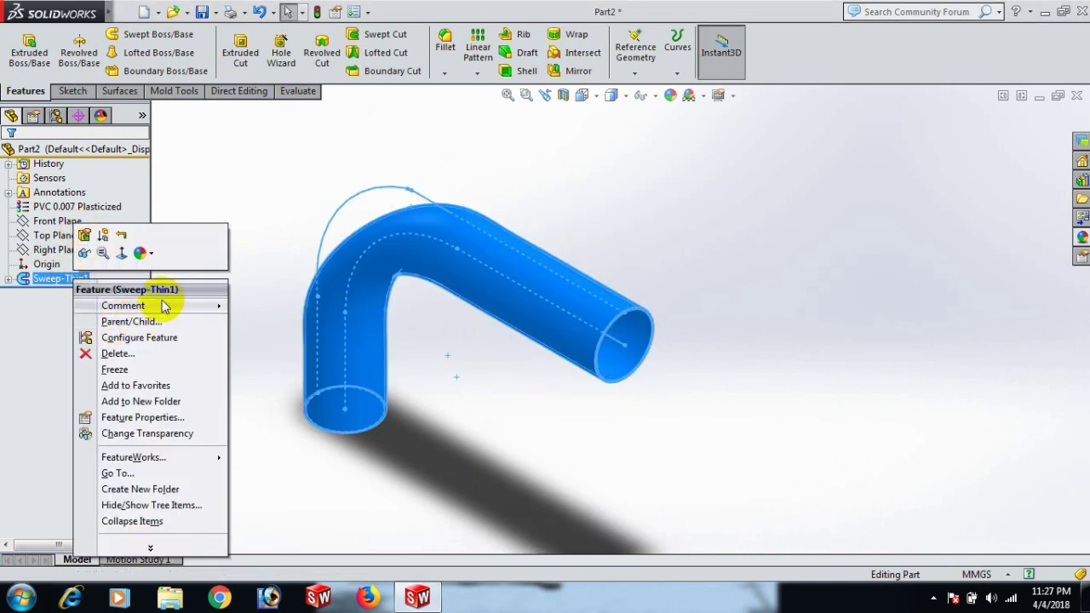
pyautogui.click(142, 253)
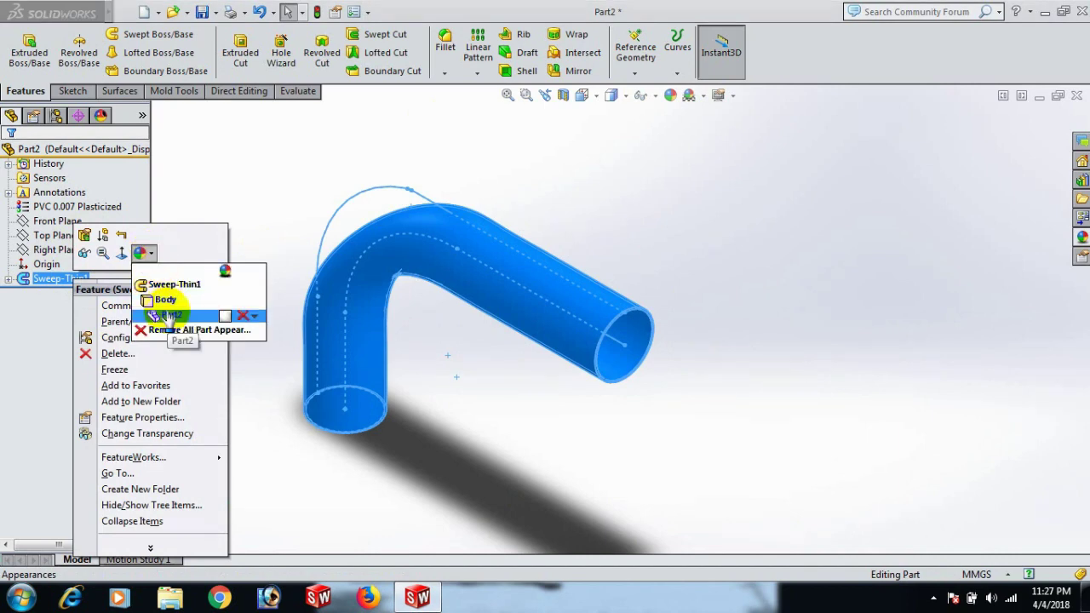
pyautogui.click(166, 316)
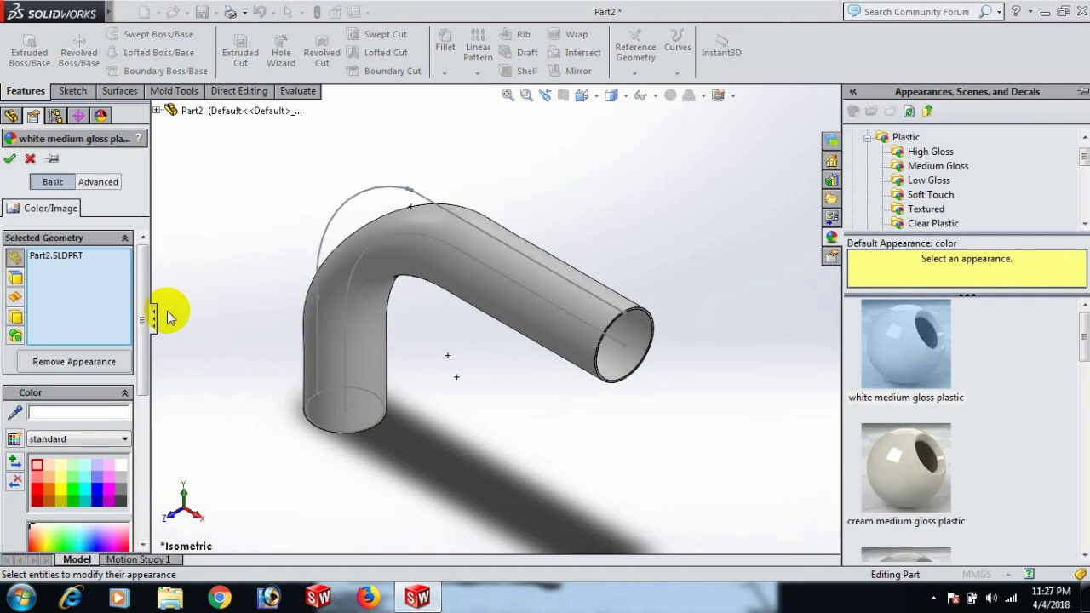
pyautogui.click(120, 467)
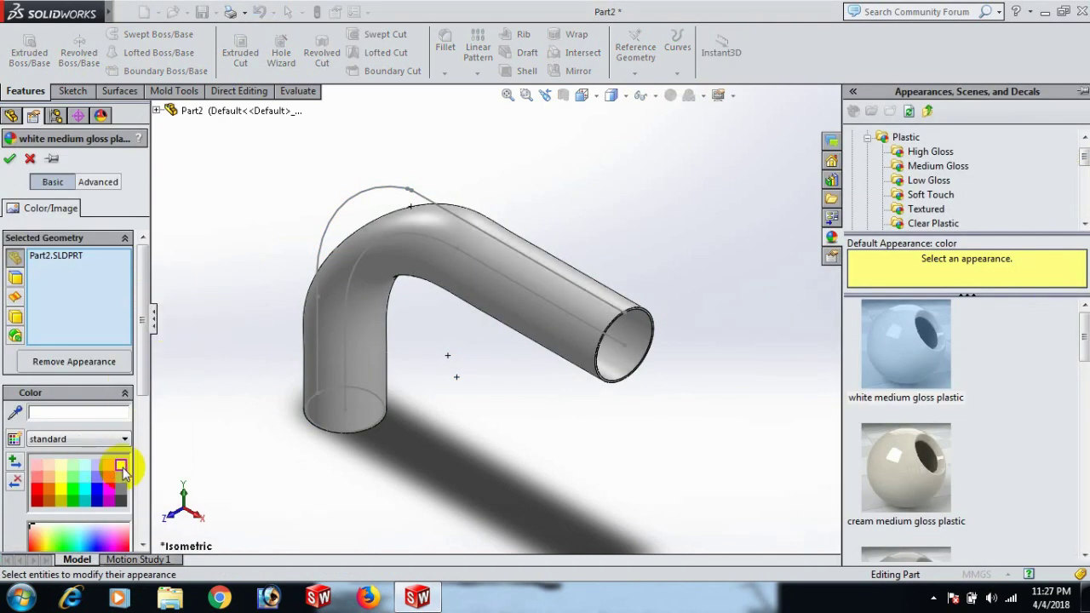
pyautogui.click(10, 158)
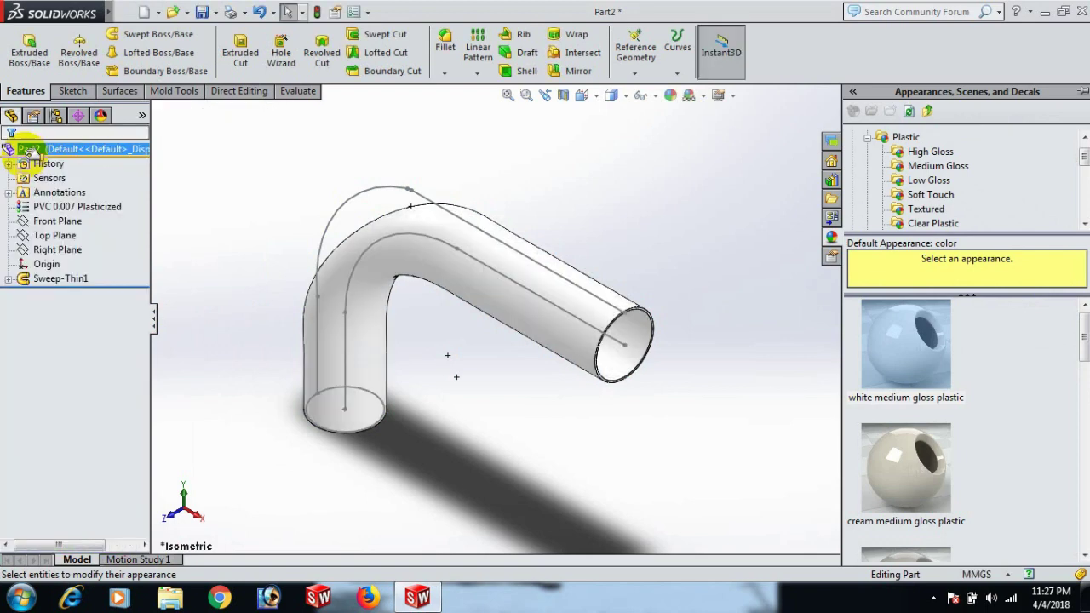
pyautogui.click(771, 392)
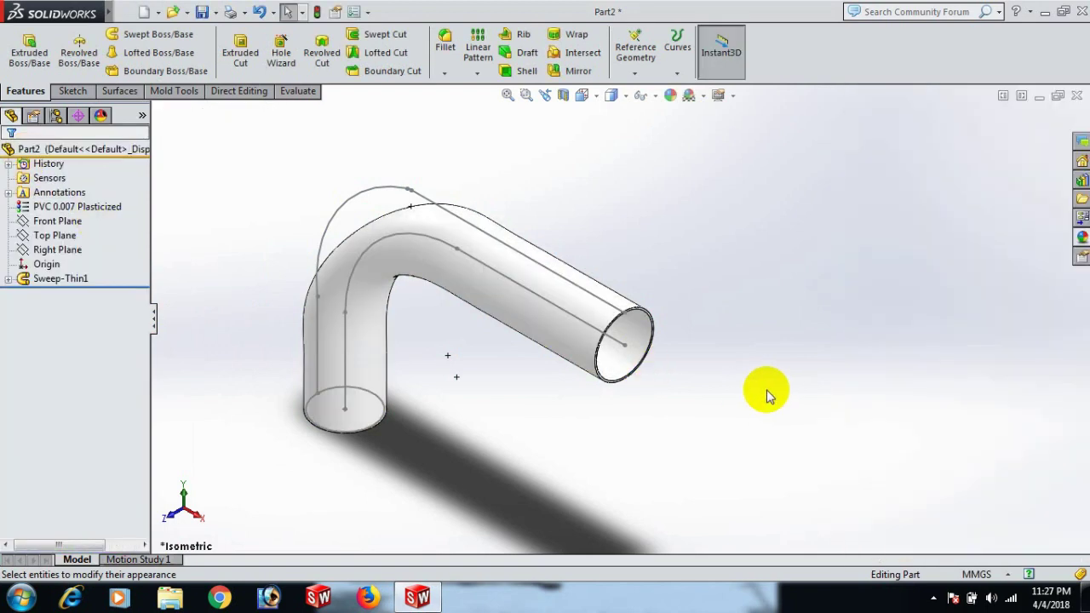
# Step: Examine the finished pipe up close and from the other side, and return to the isometric view
pyautogui.rightClick(61, 278)
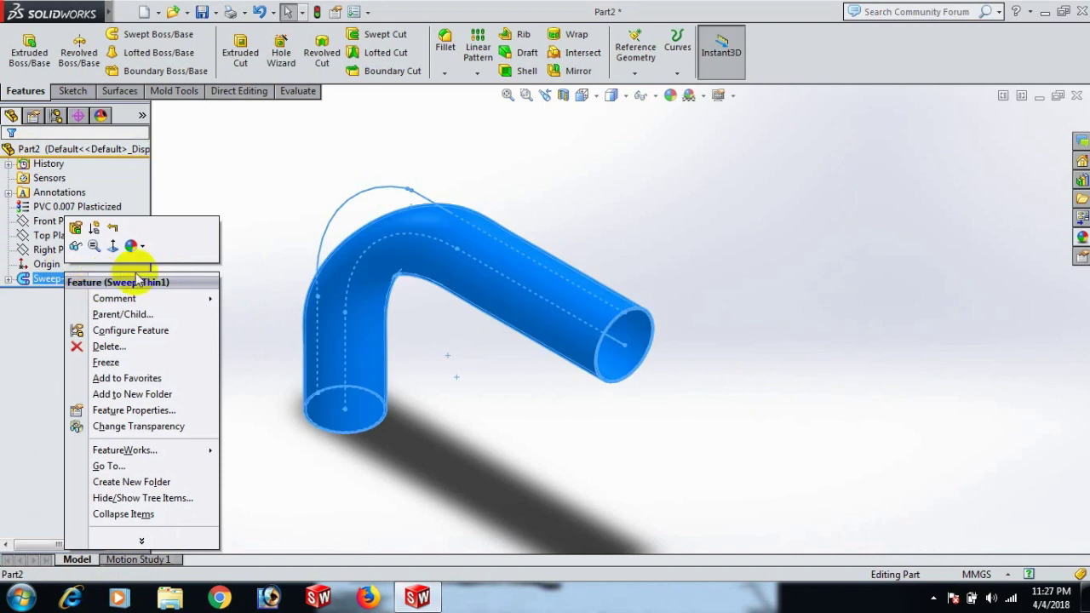
pyautogui.click(227, 231)
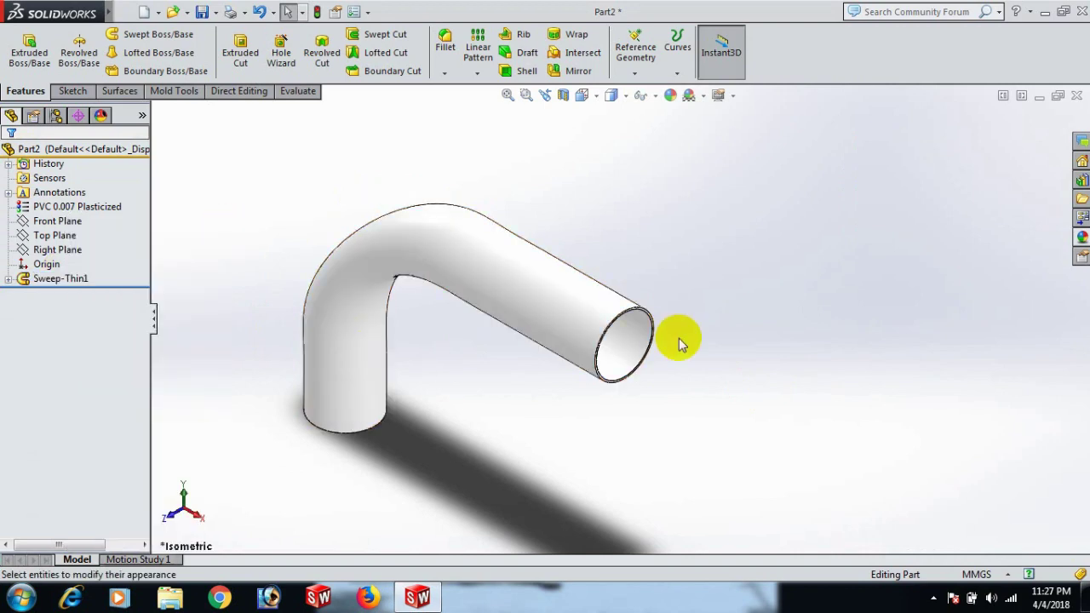
pyautogui.scroll(-2, 558, 353)
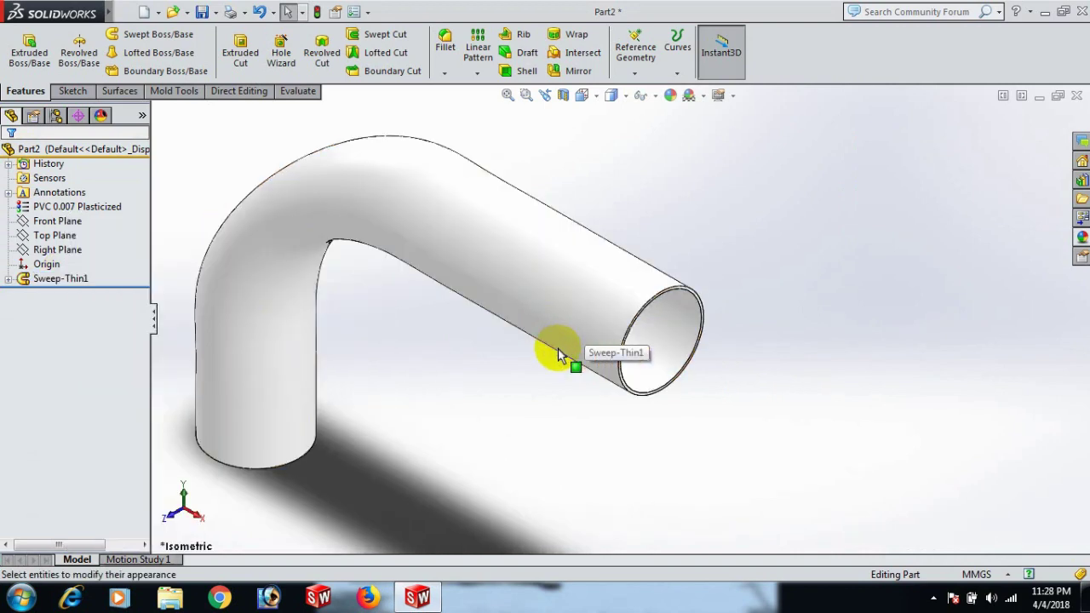
pyautogui.scroll(3, 557, 353)
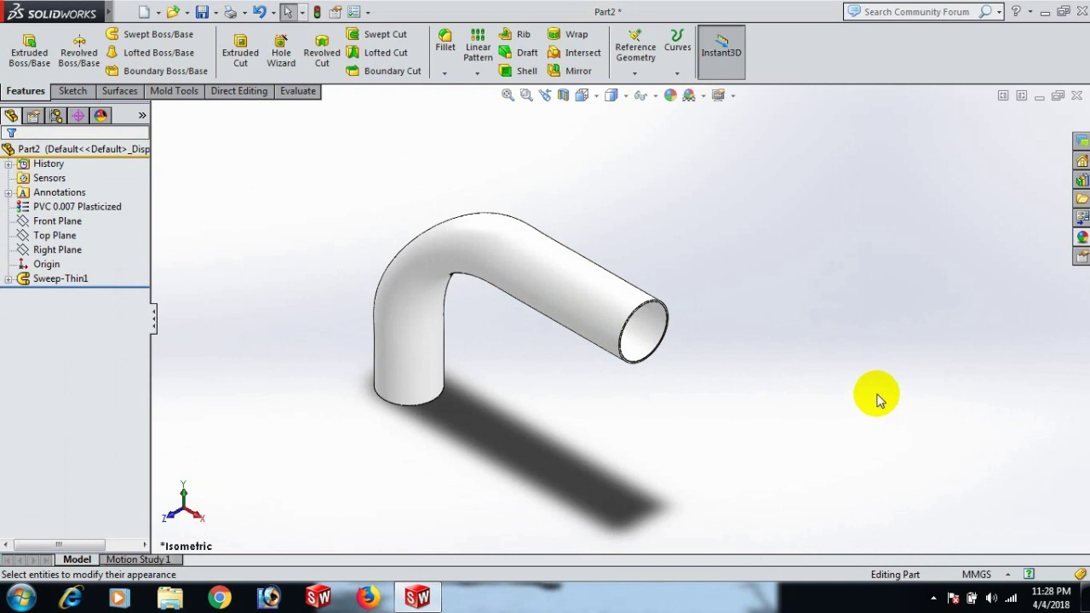
pyautogui.moveTo(713, 267); pyautogui.dragTo(611, 191, button='middle')
pyautogui.press('space')
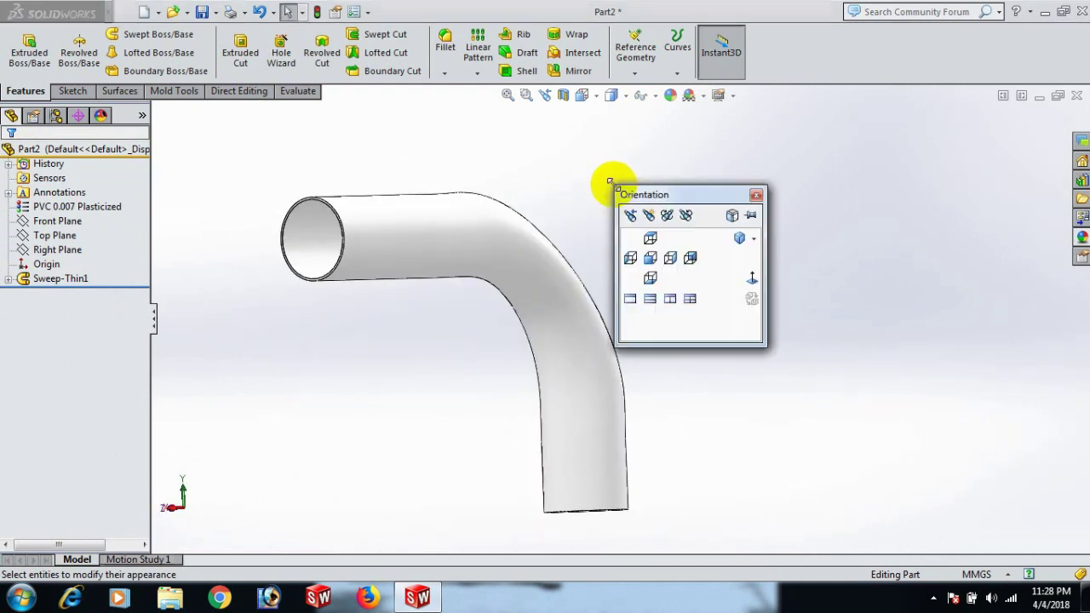
pyautogui.click(741, 243)
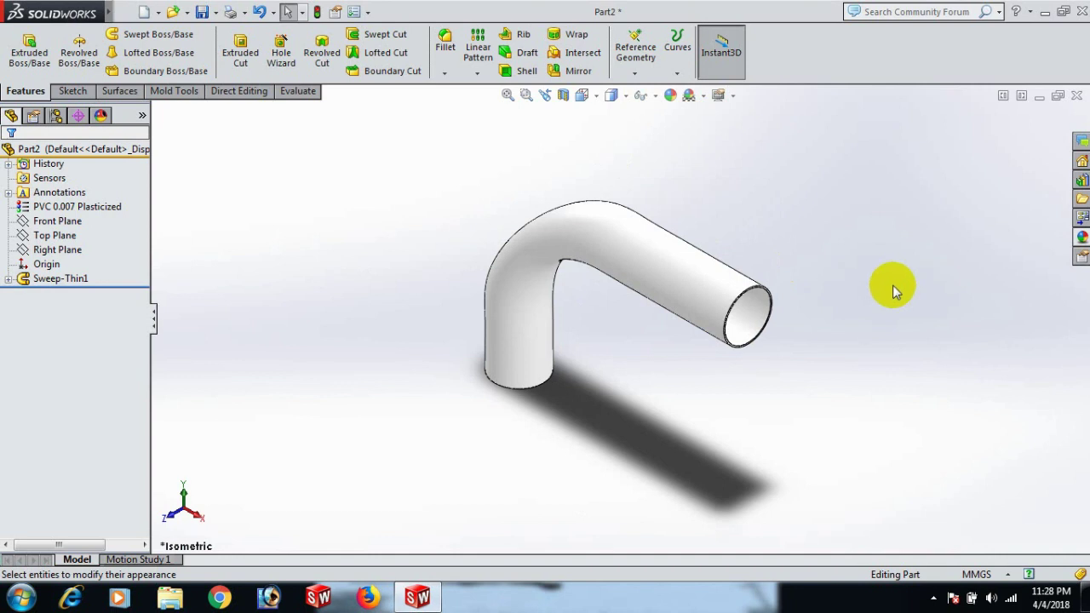
pyautogui.click(933, 598)
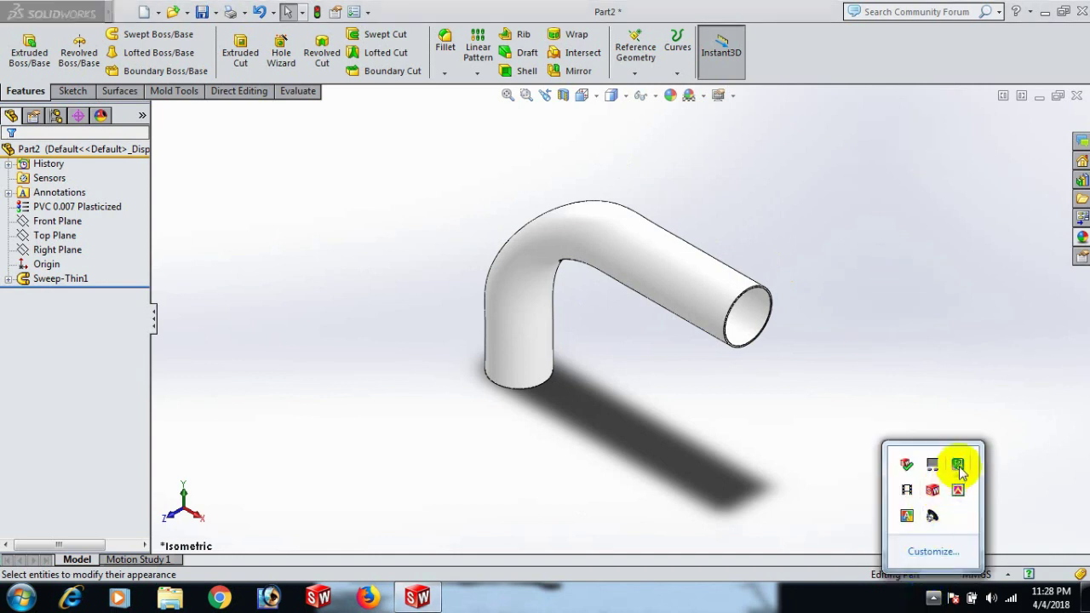